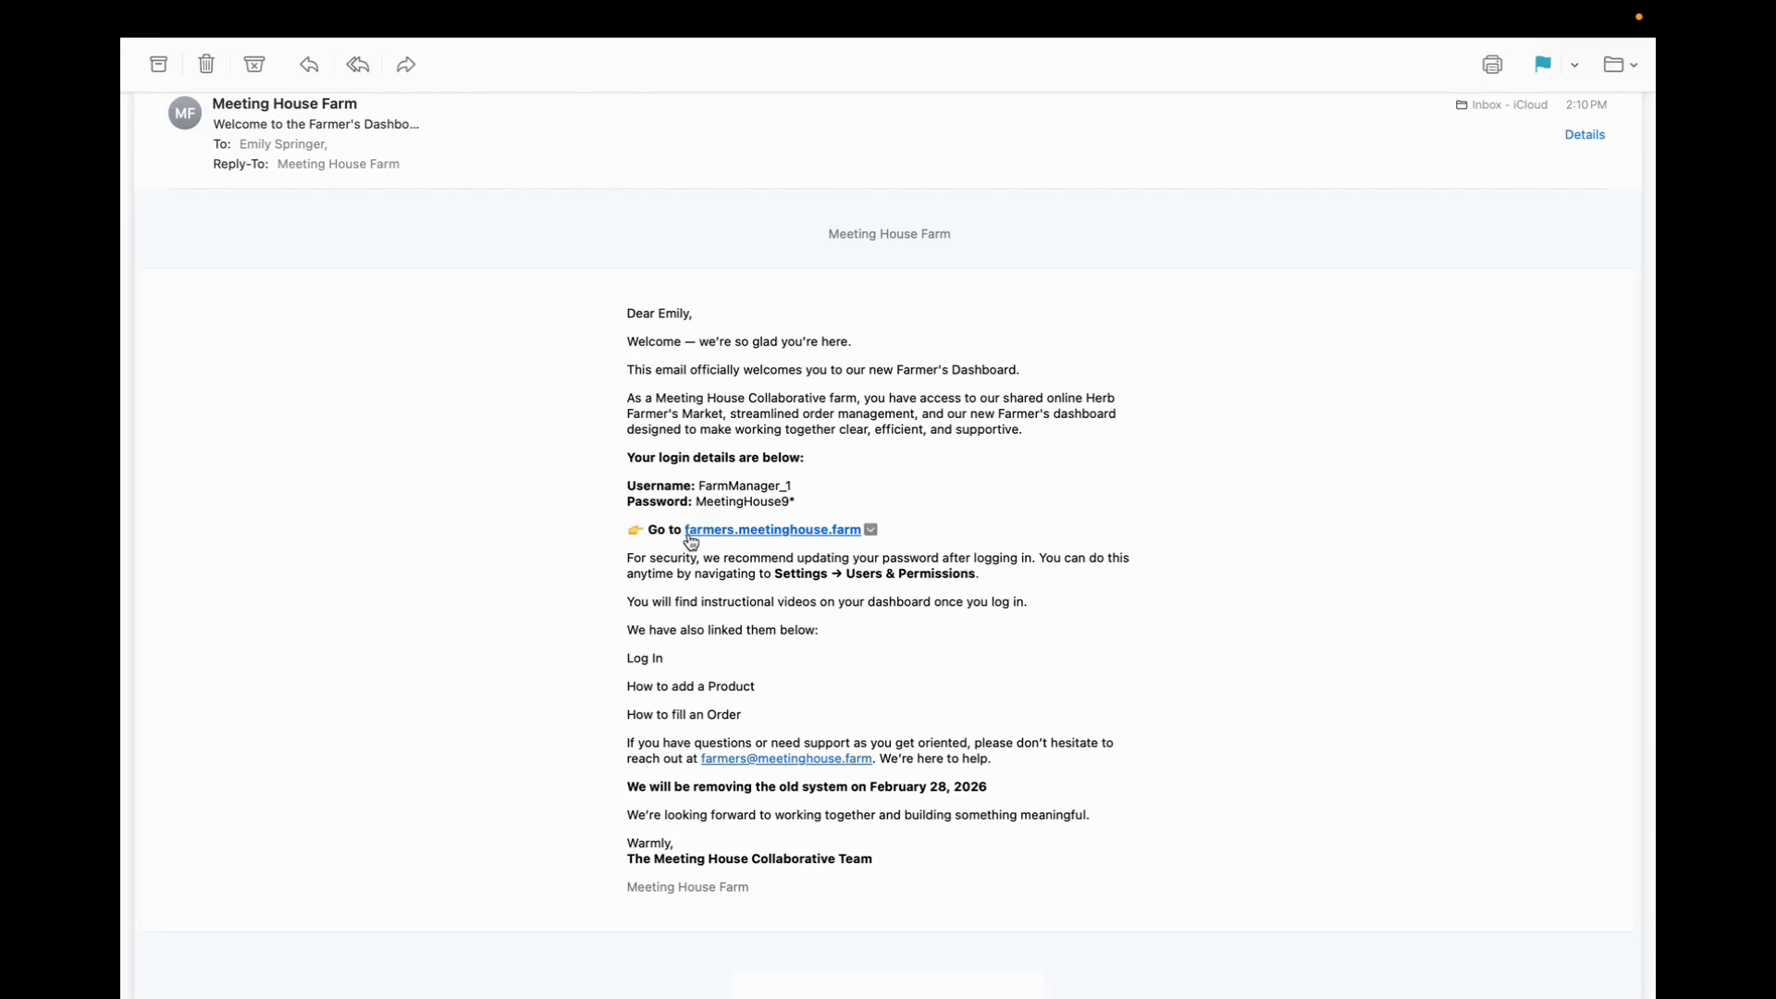
Open the farmers.meetinghouse.farm login page from the welcome email and enter FarmManager_1 as the username
mouse_move(782, 540)
click(774, 531)
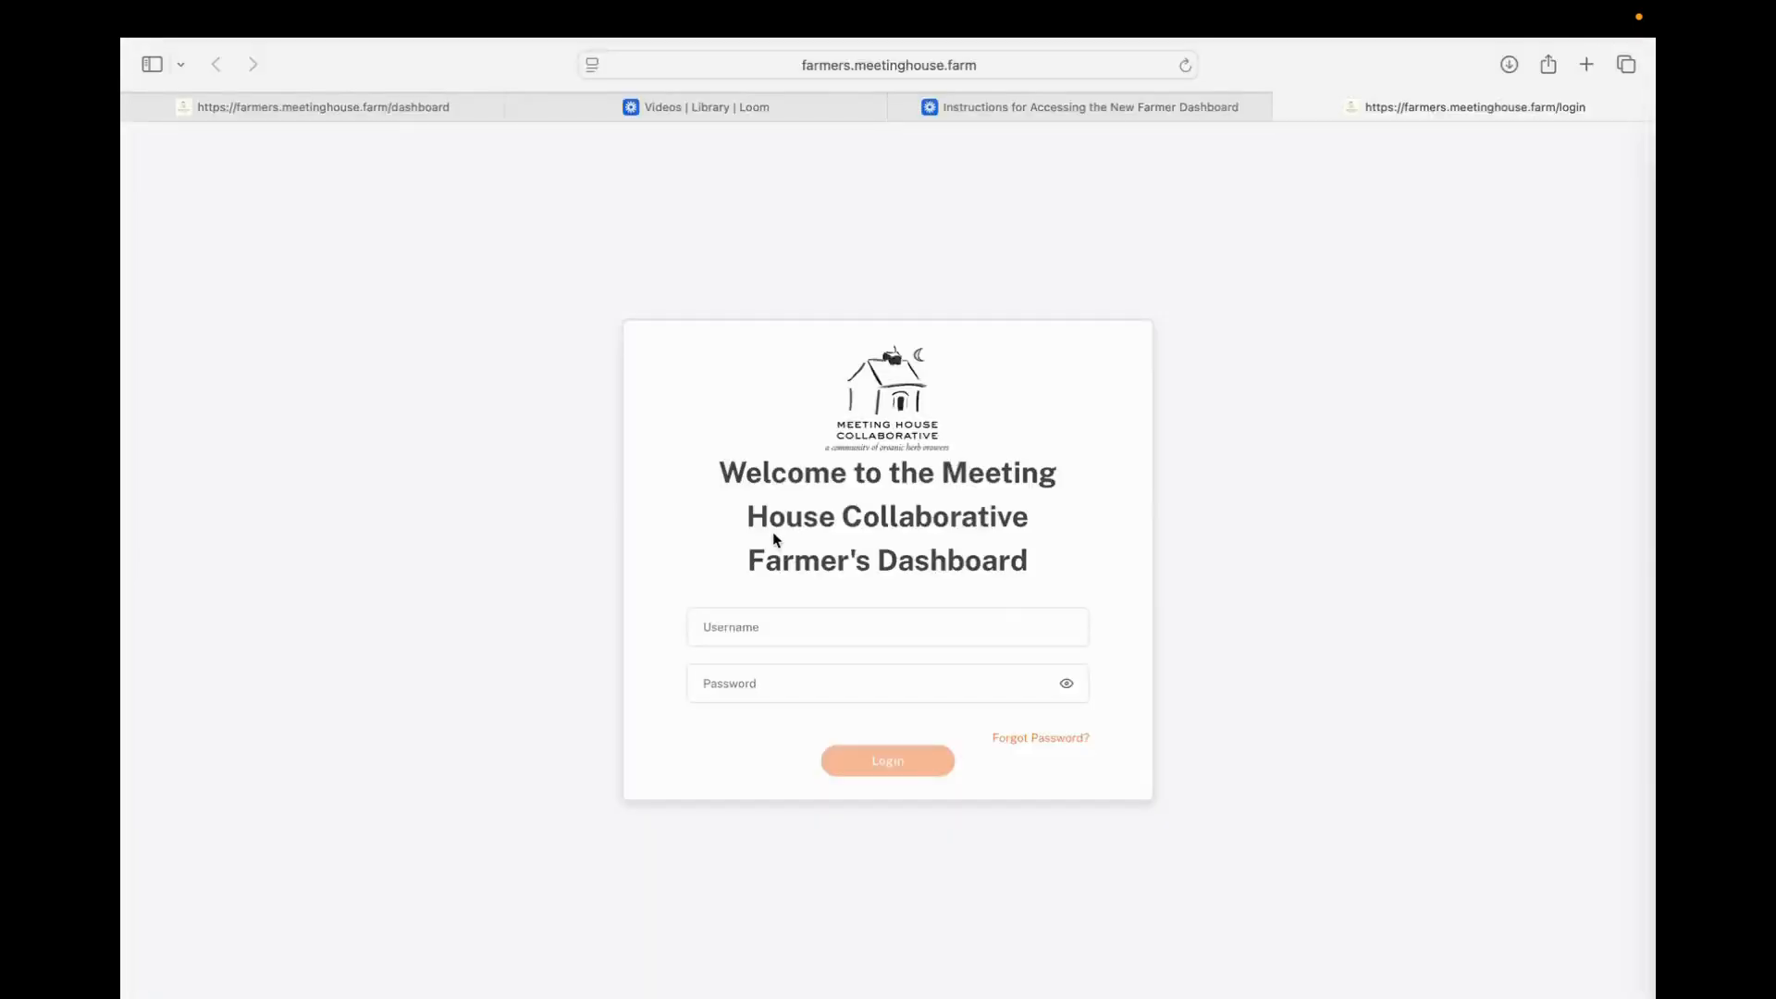
click(715, 629)
click(715, 628)
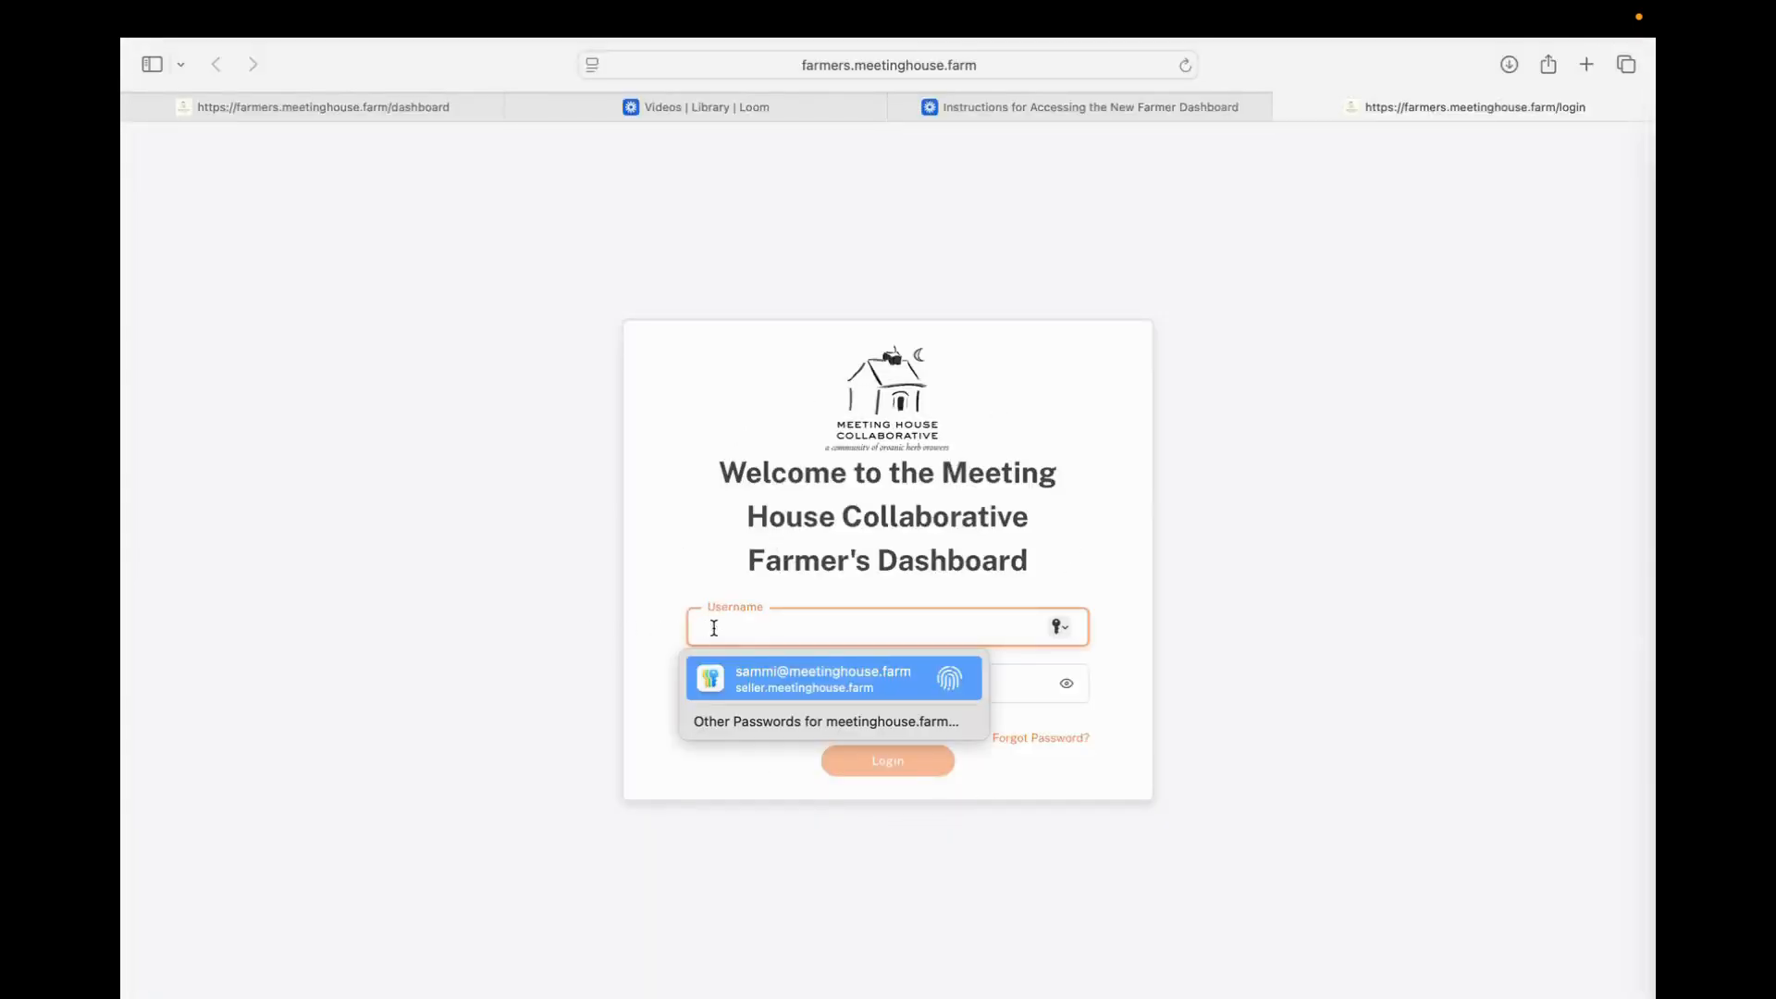
text(Farm)
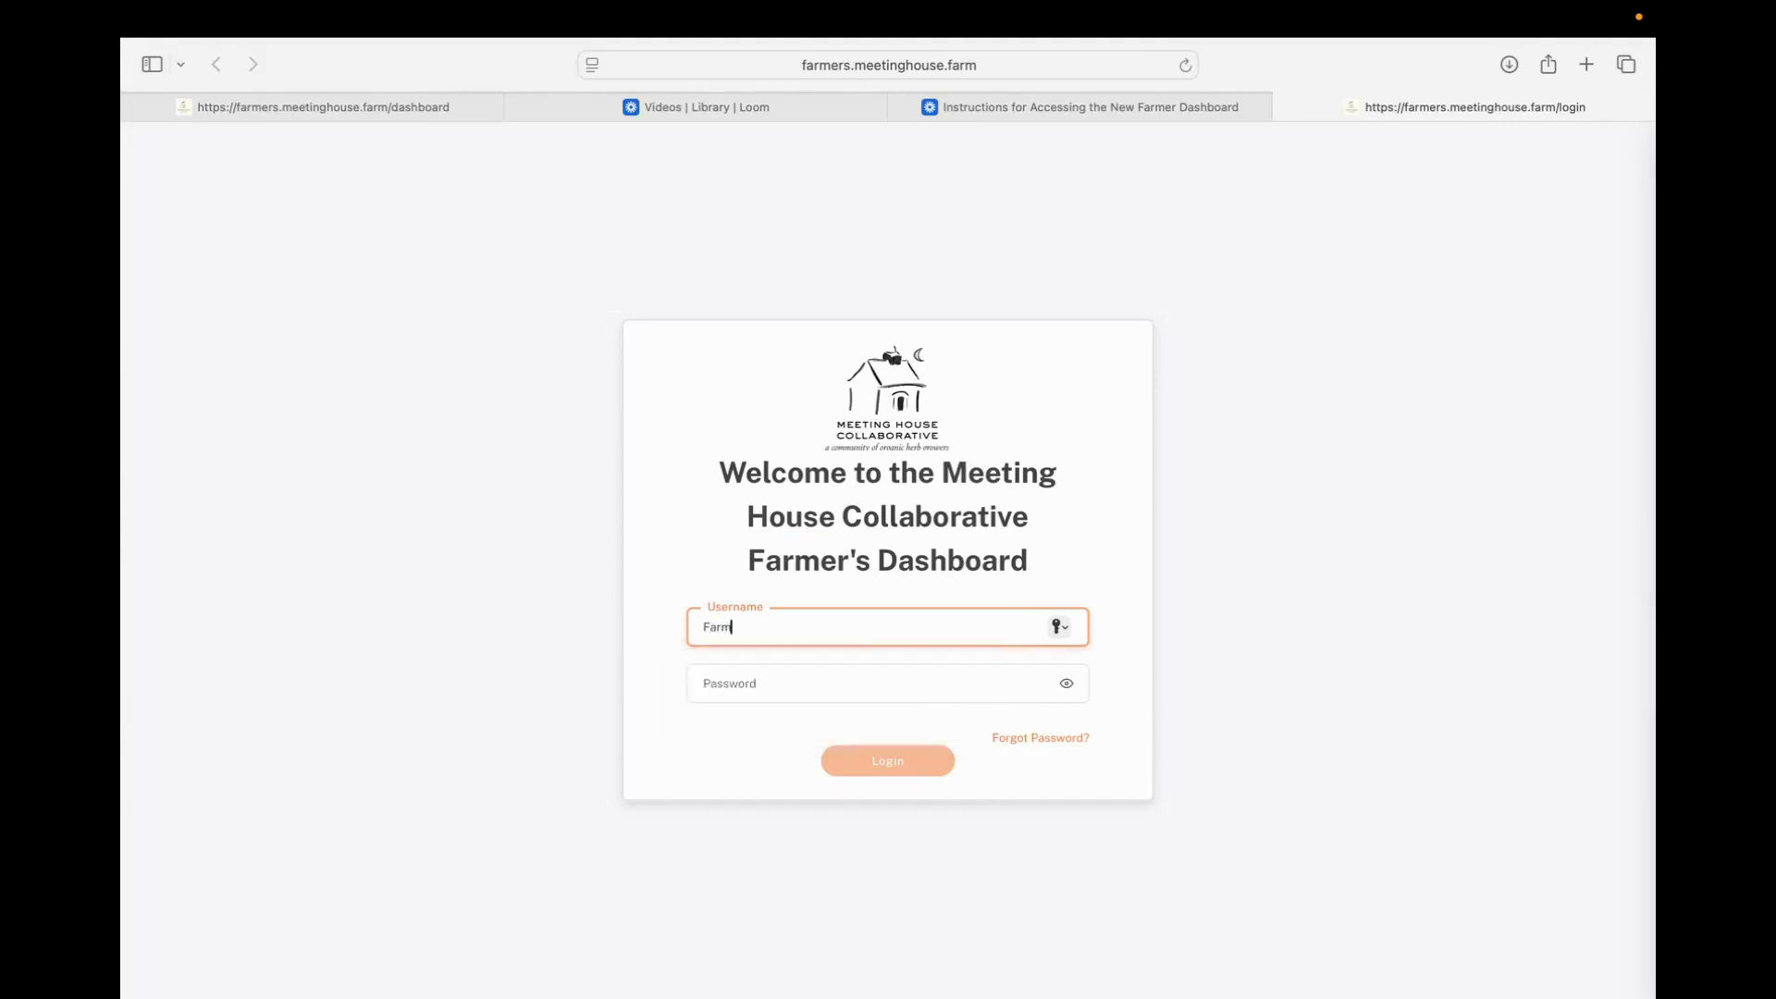
text(Manager_1)
Enter the account password, log in to the Farmer's Dashboard and decline saving the password for now
click(765, 682)
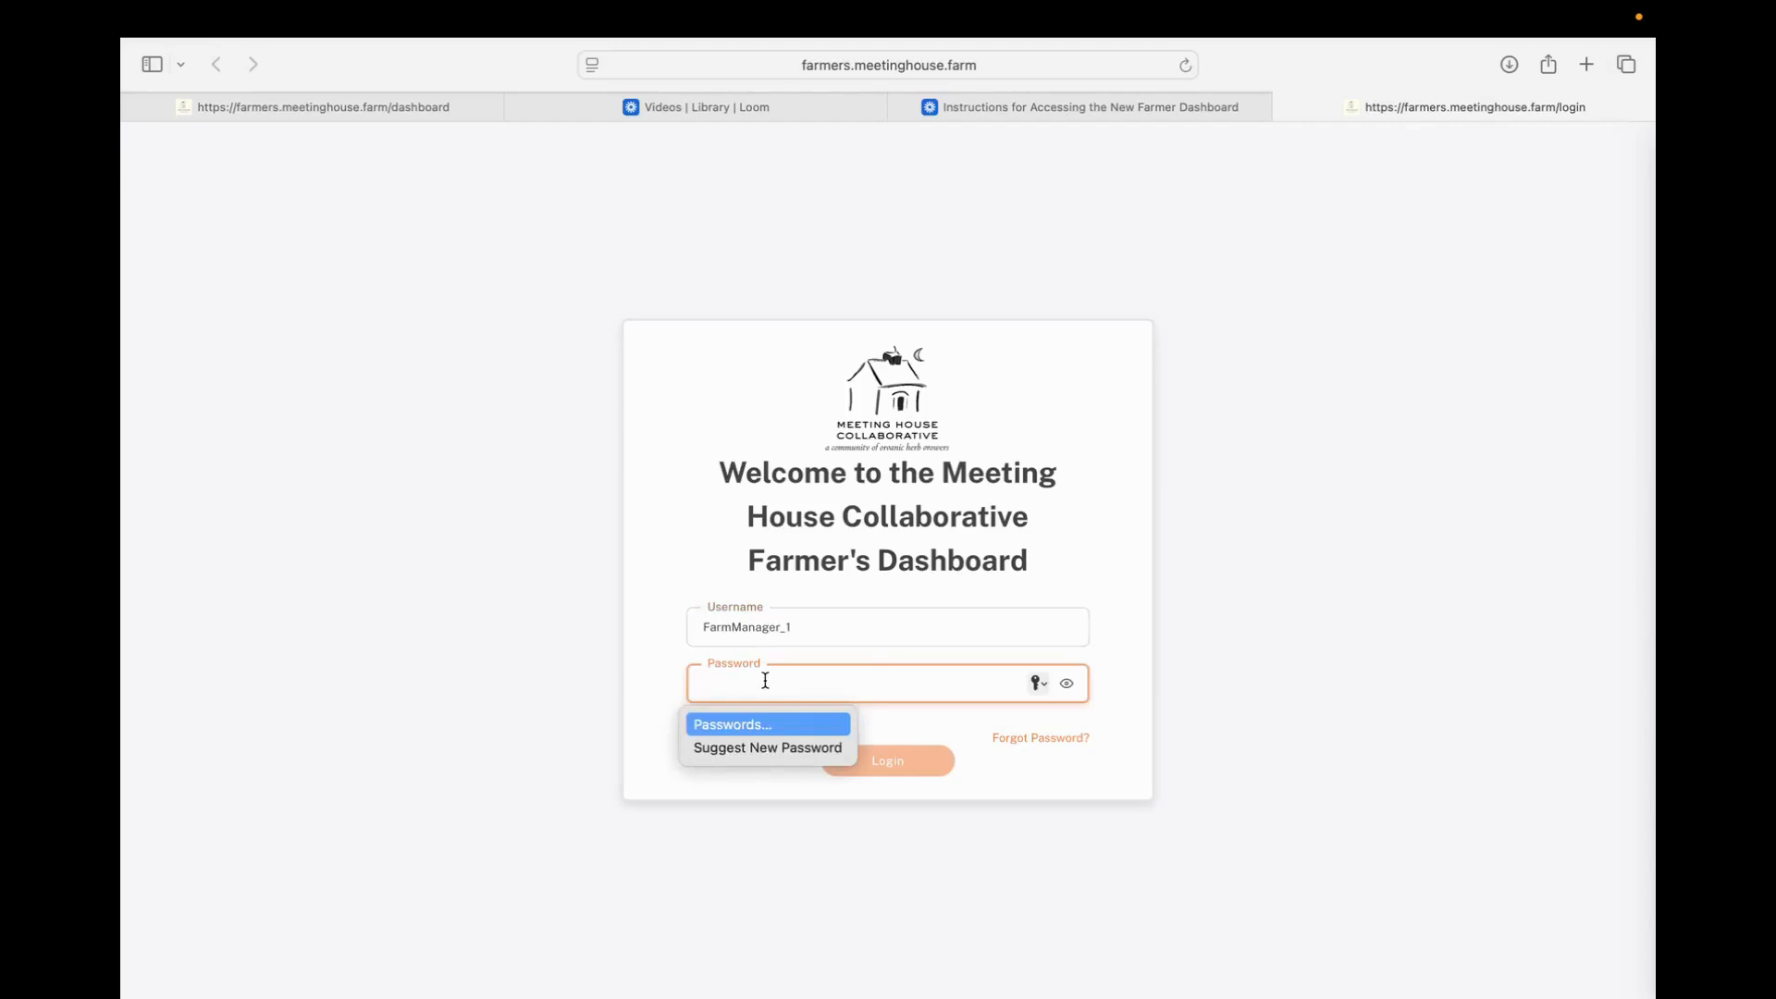
text(••••••••••••)
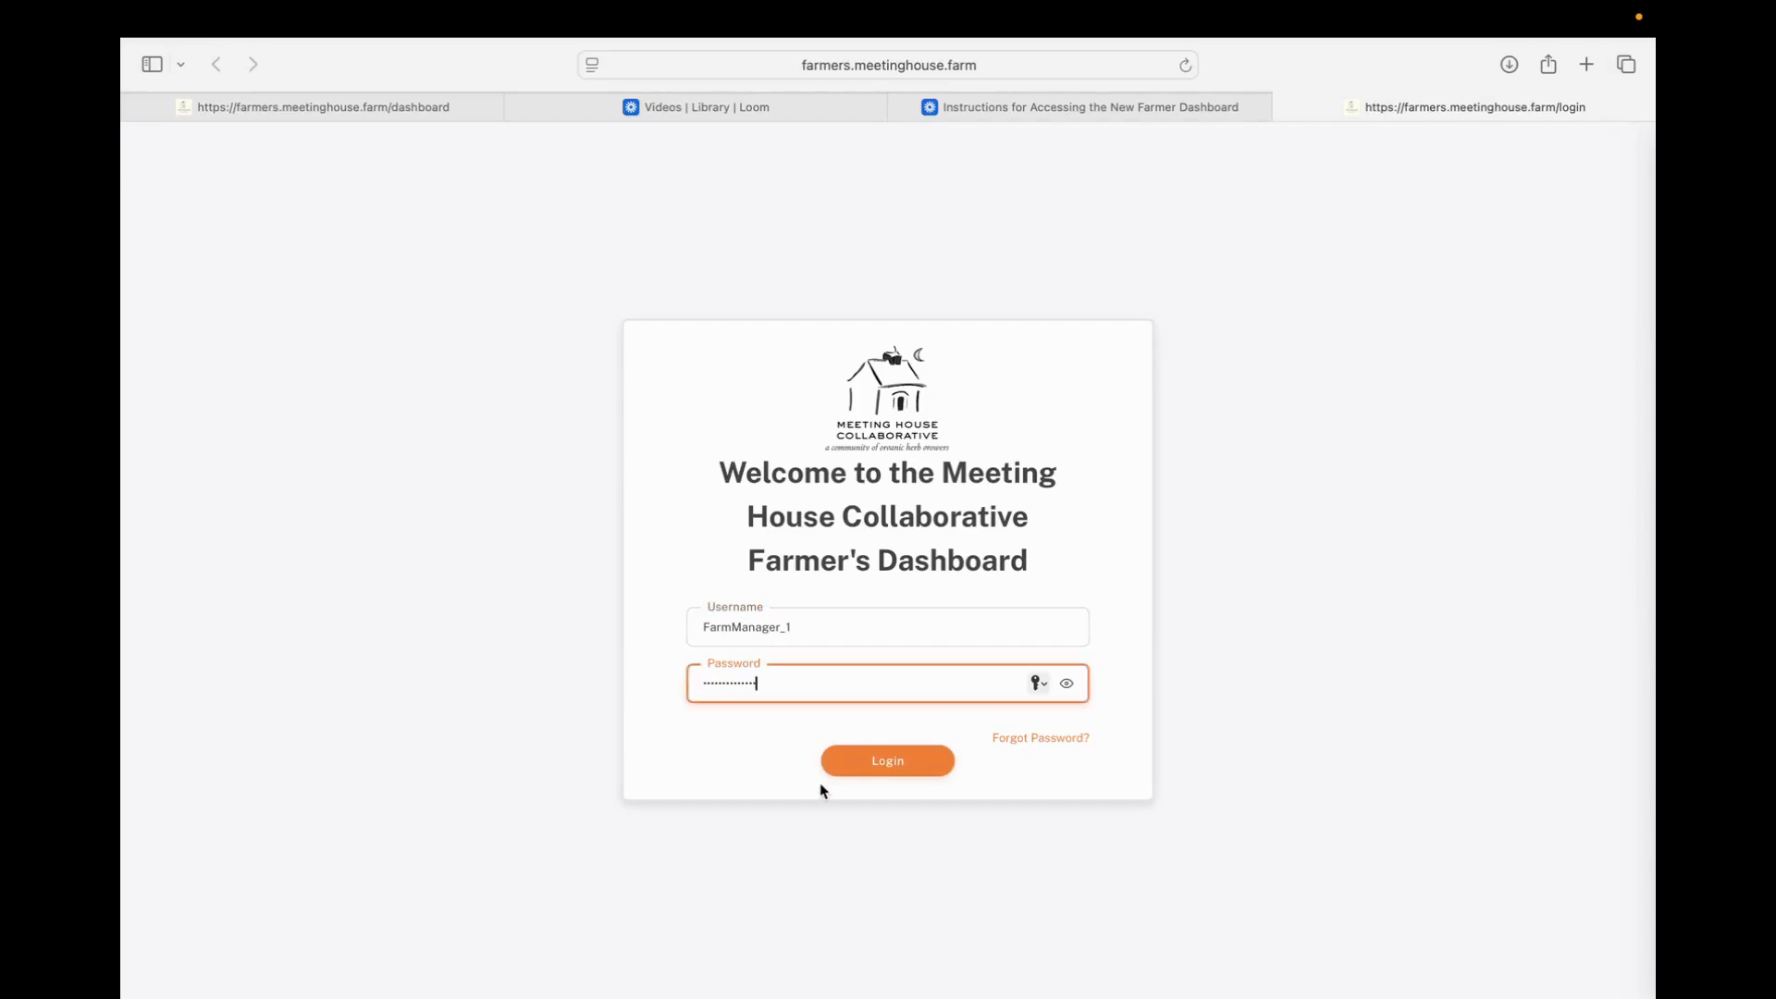
click(895, 764)
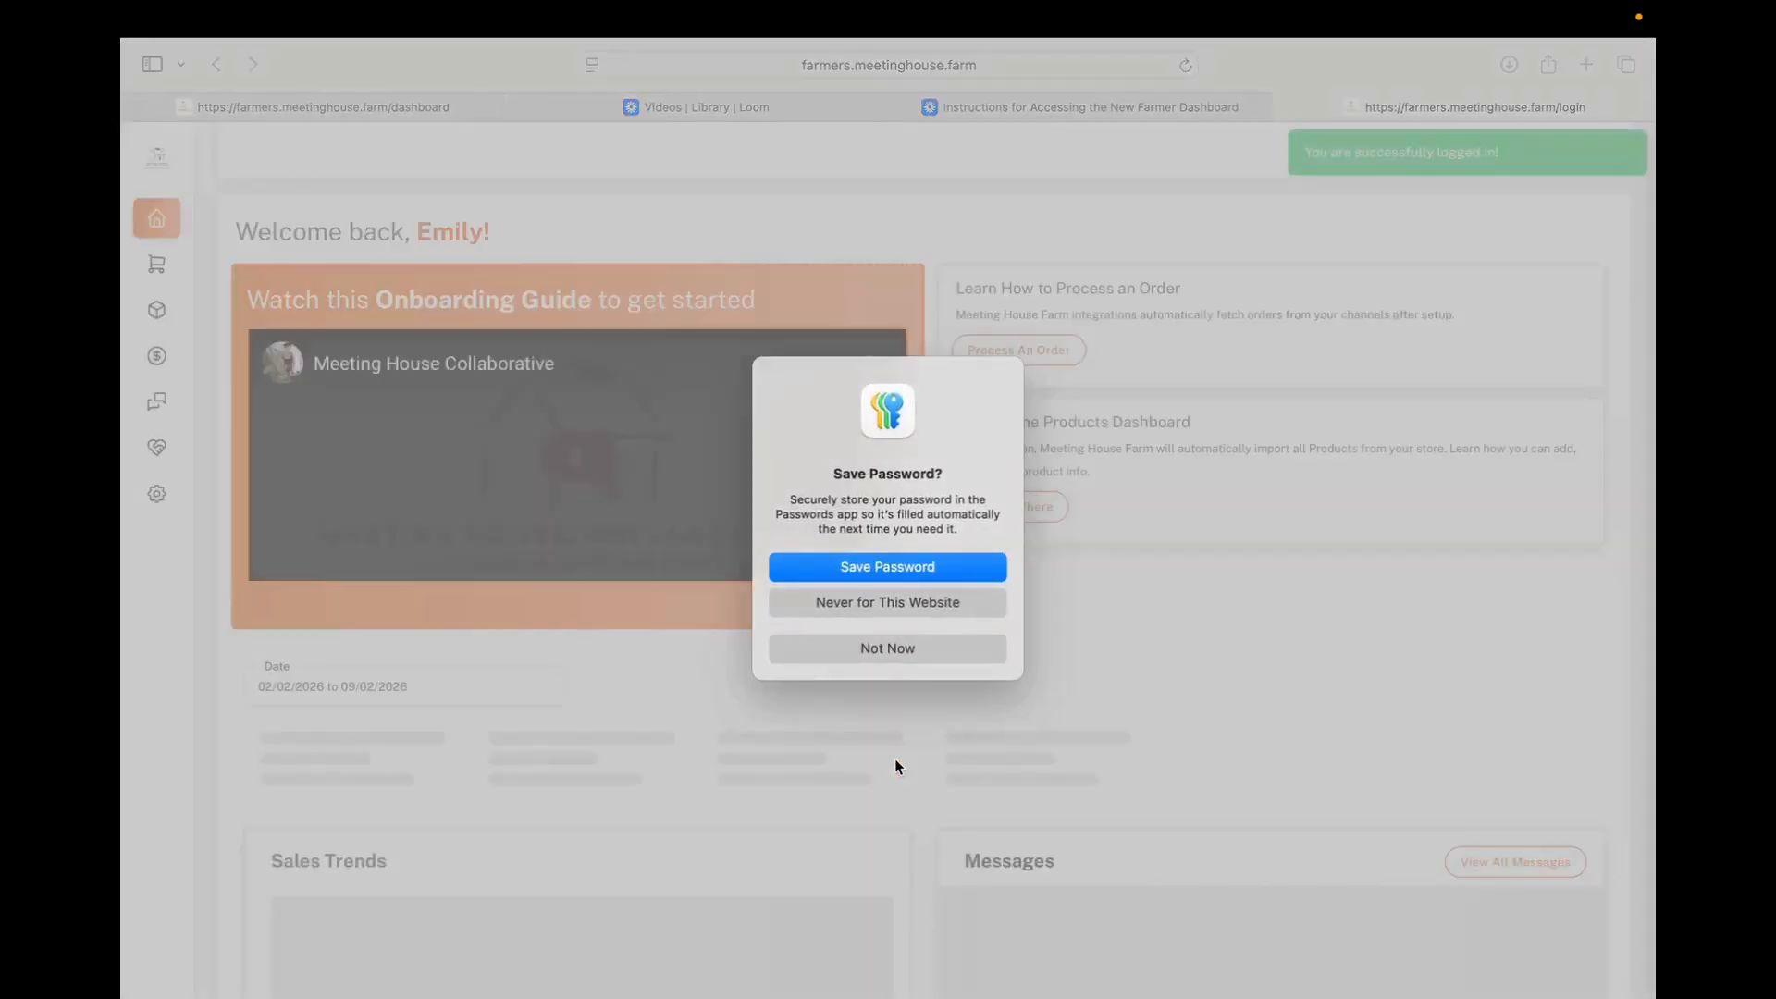
click(880, 650)
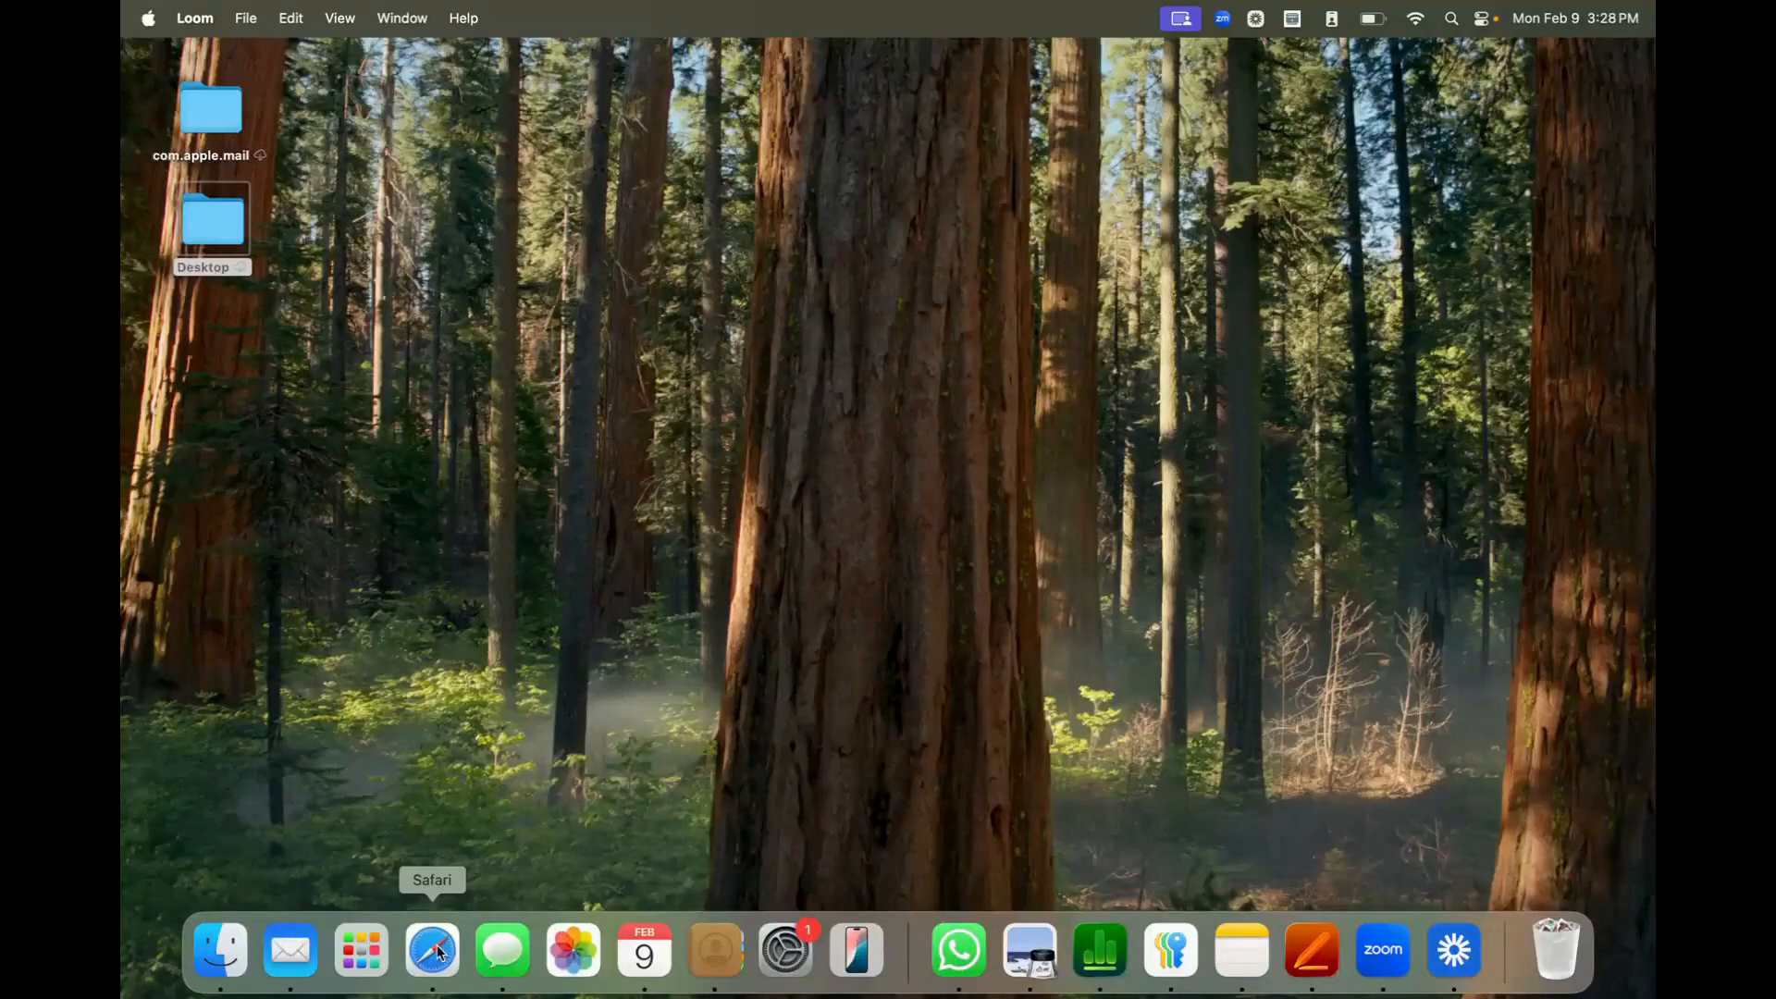
Switch to Safari and look over the dashboard's sales and earnings cards, Sales Trends, Messages and Order Trends
click(439, 953)
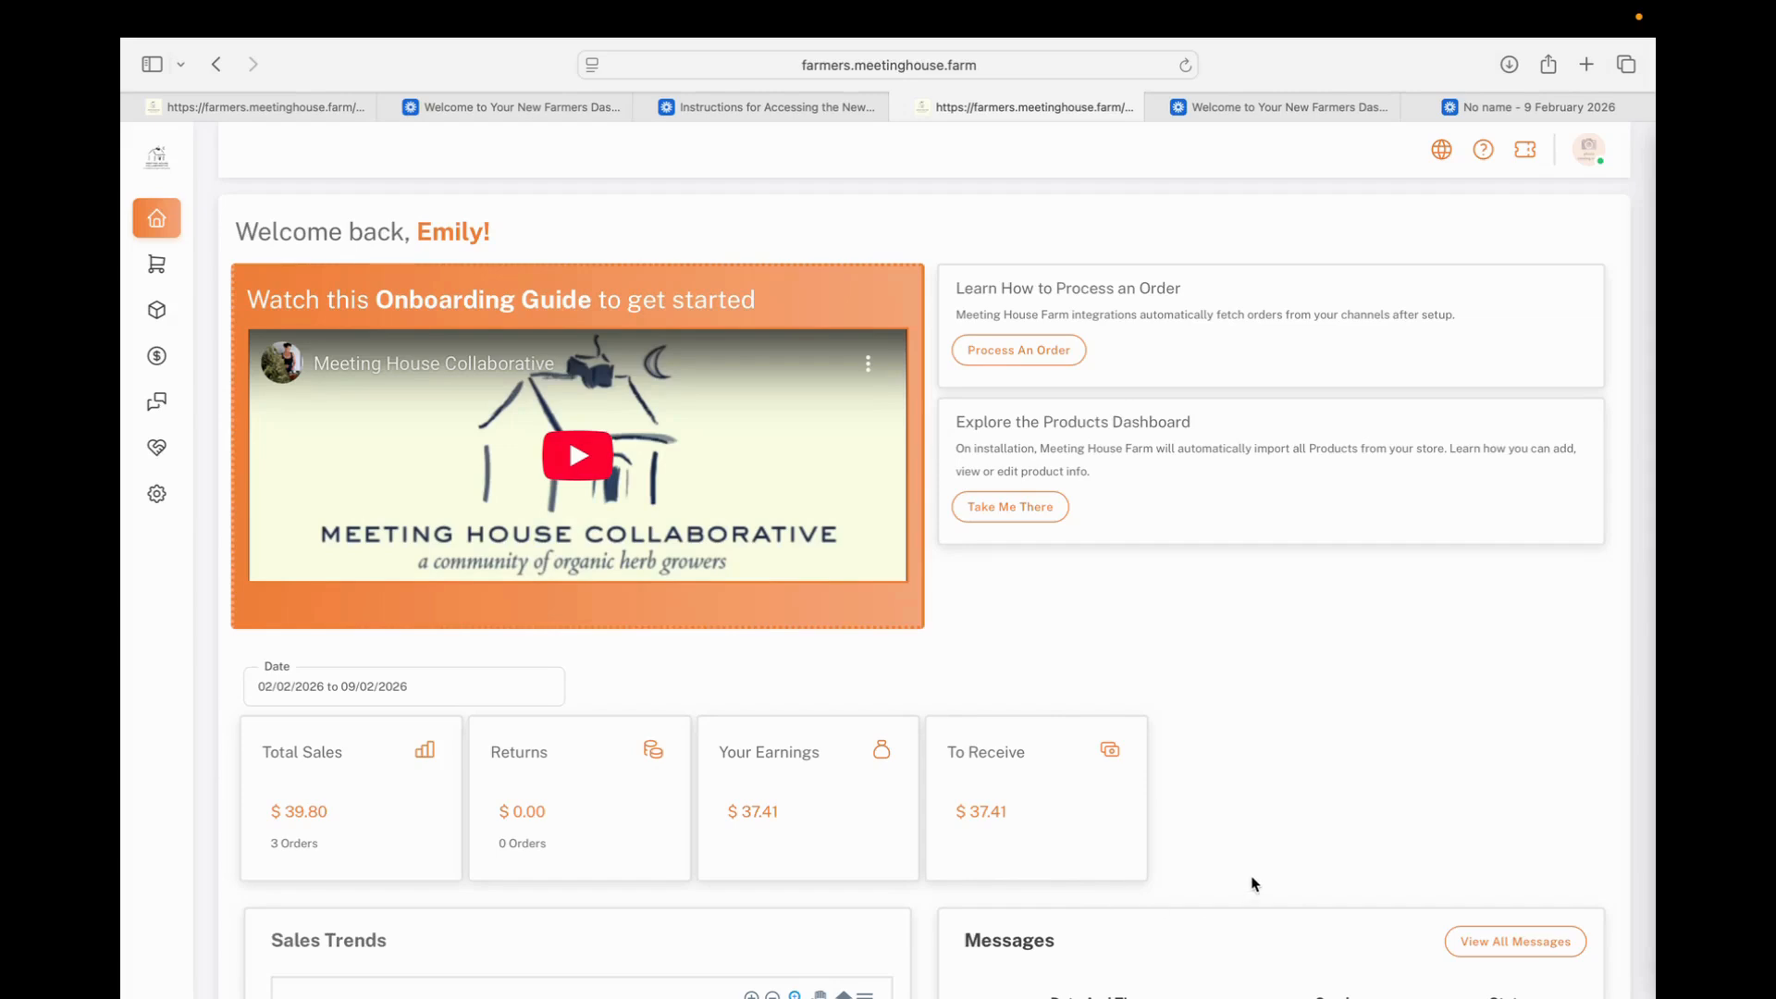
scroll(1254, 883, down, 2)
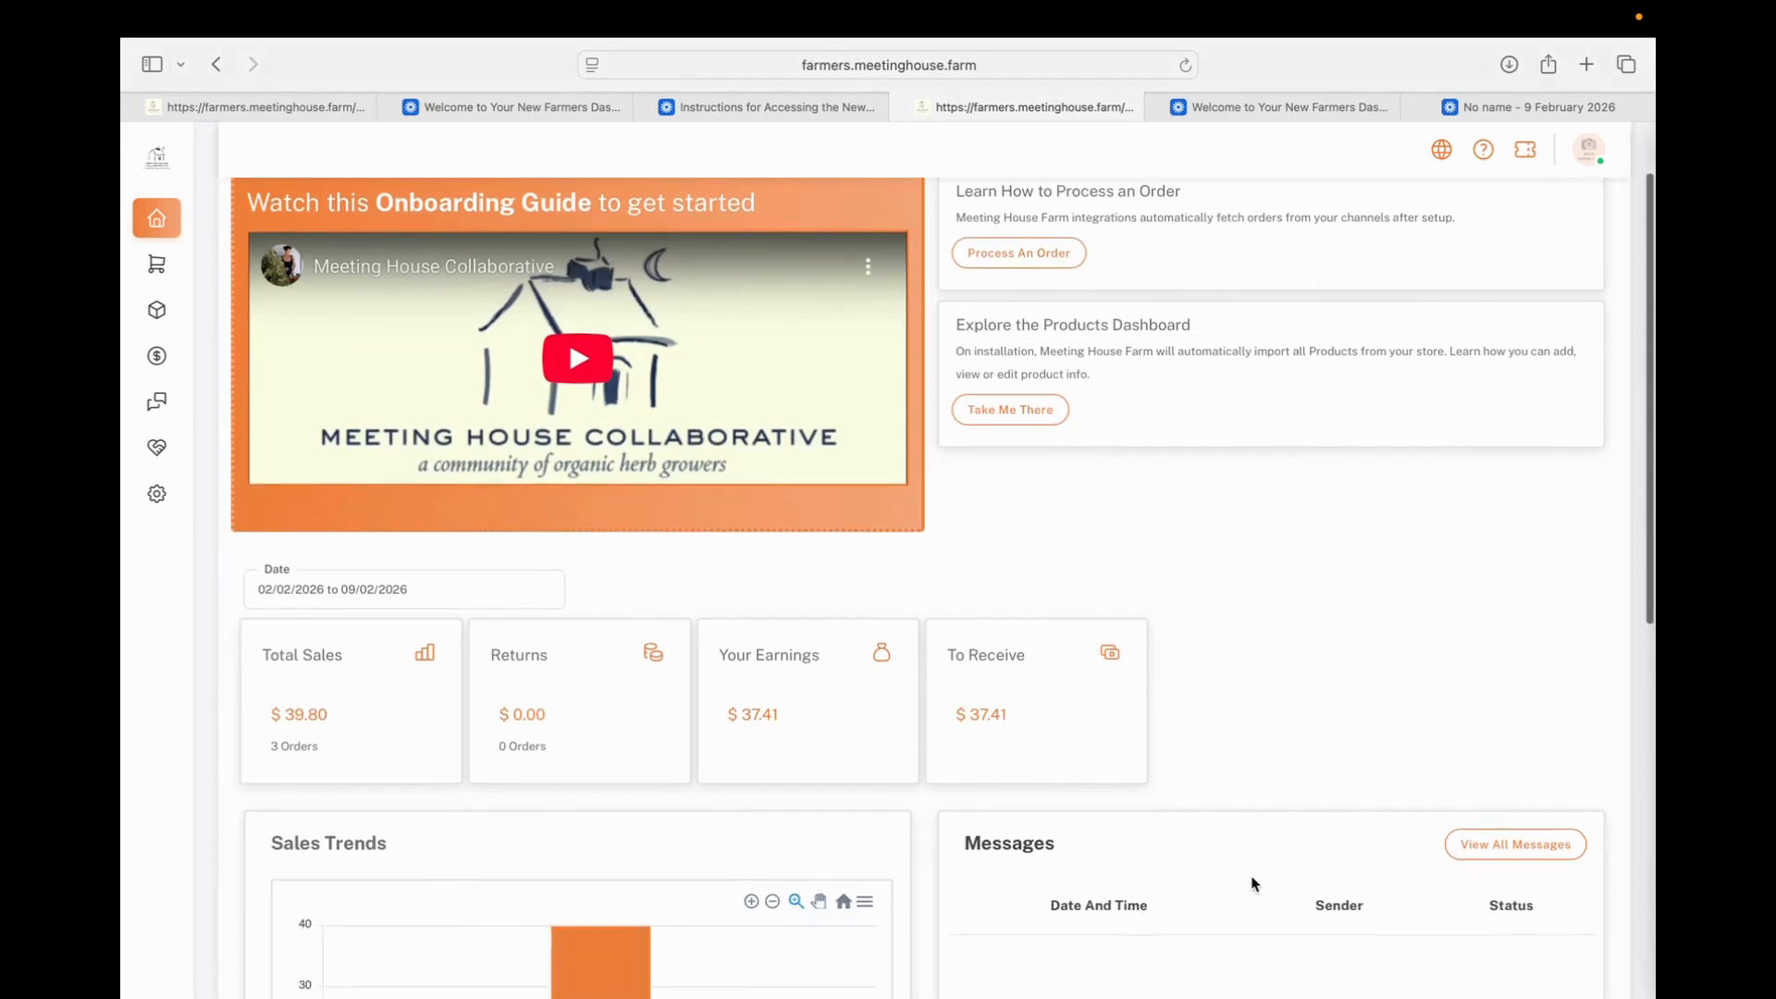
scroll(1253, 881, down, 4)
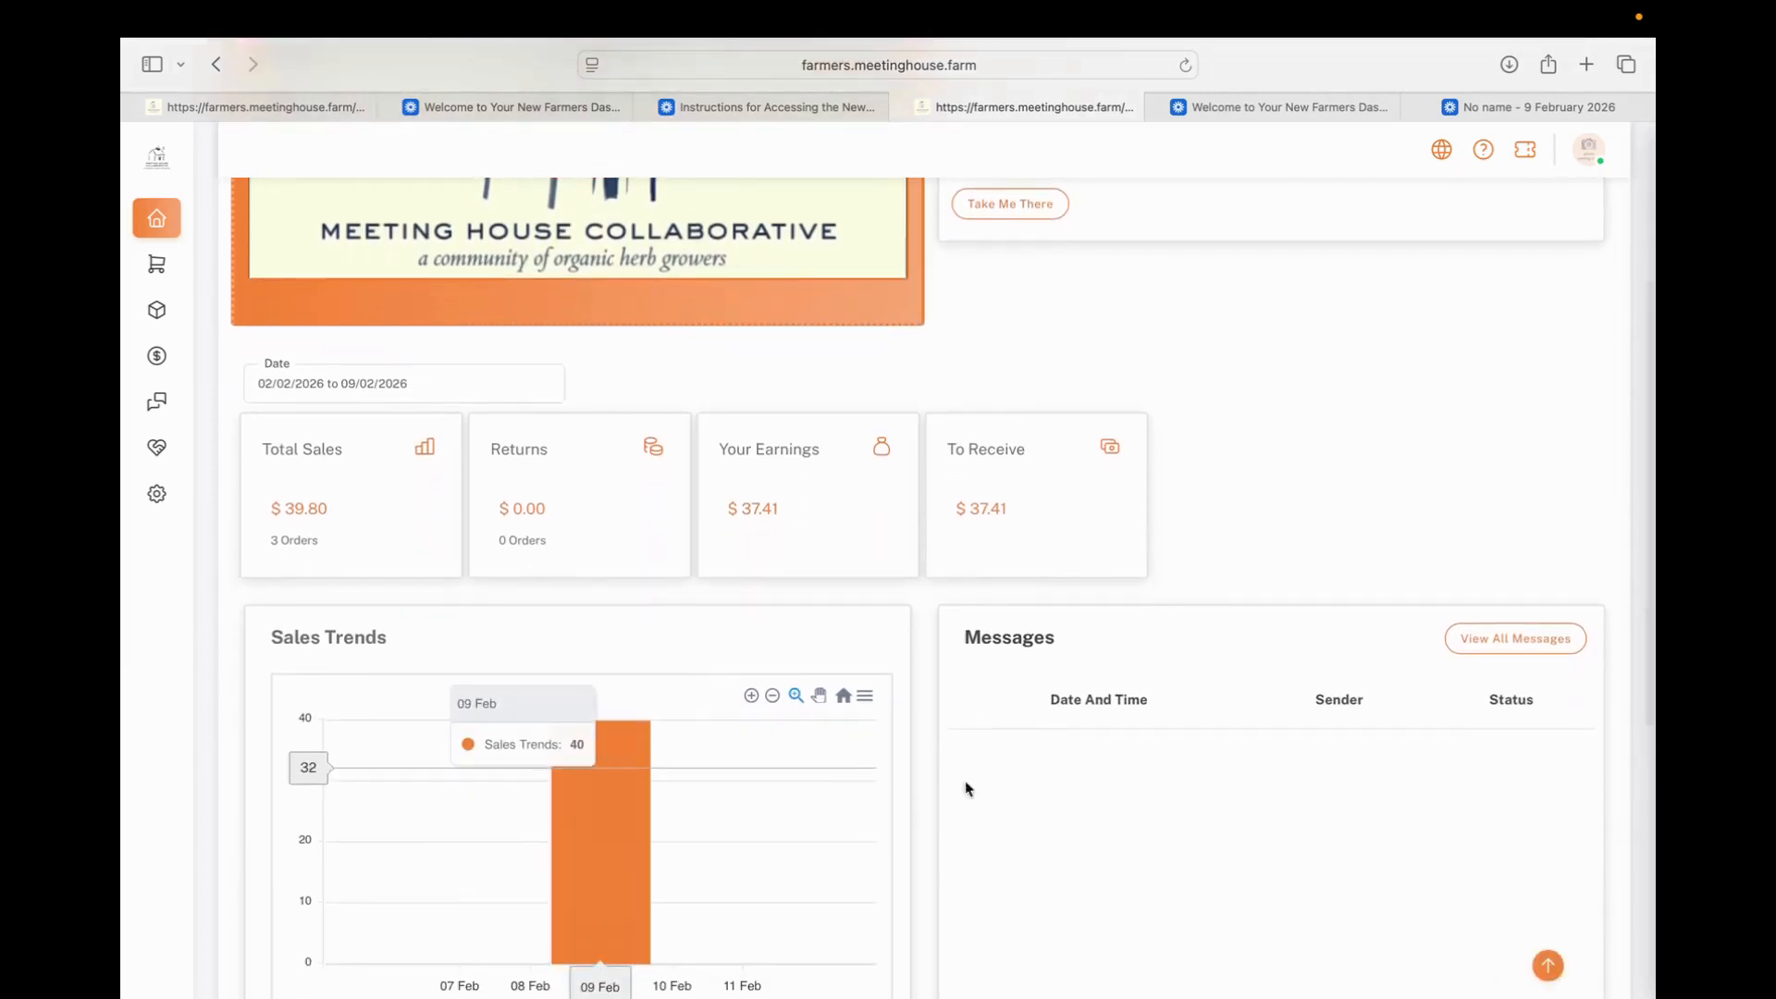
scroll(1059, 826, down, 4)
scroll(1059, 828, down, 4)
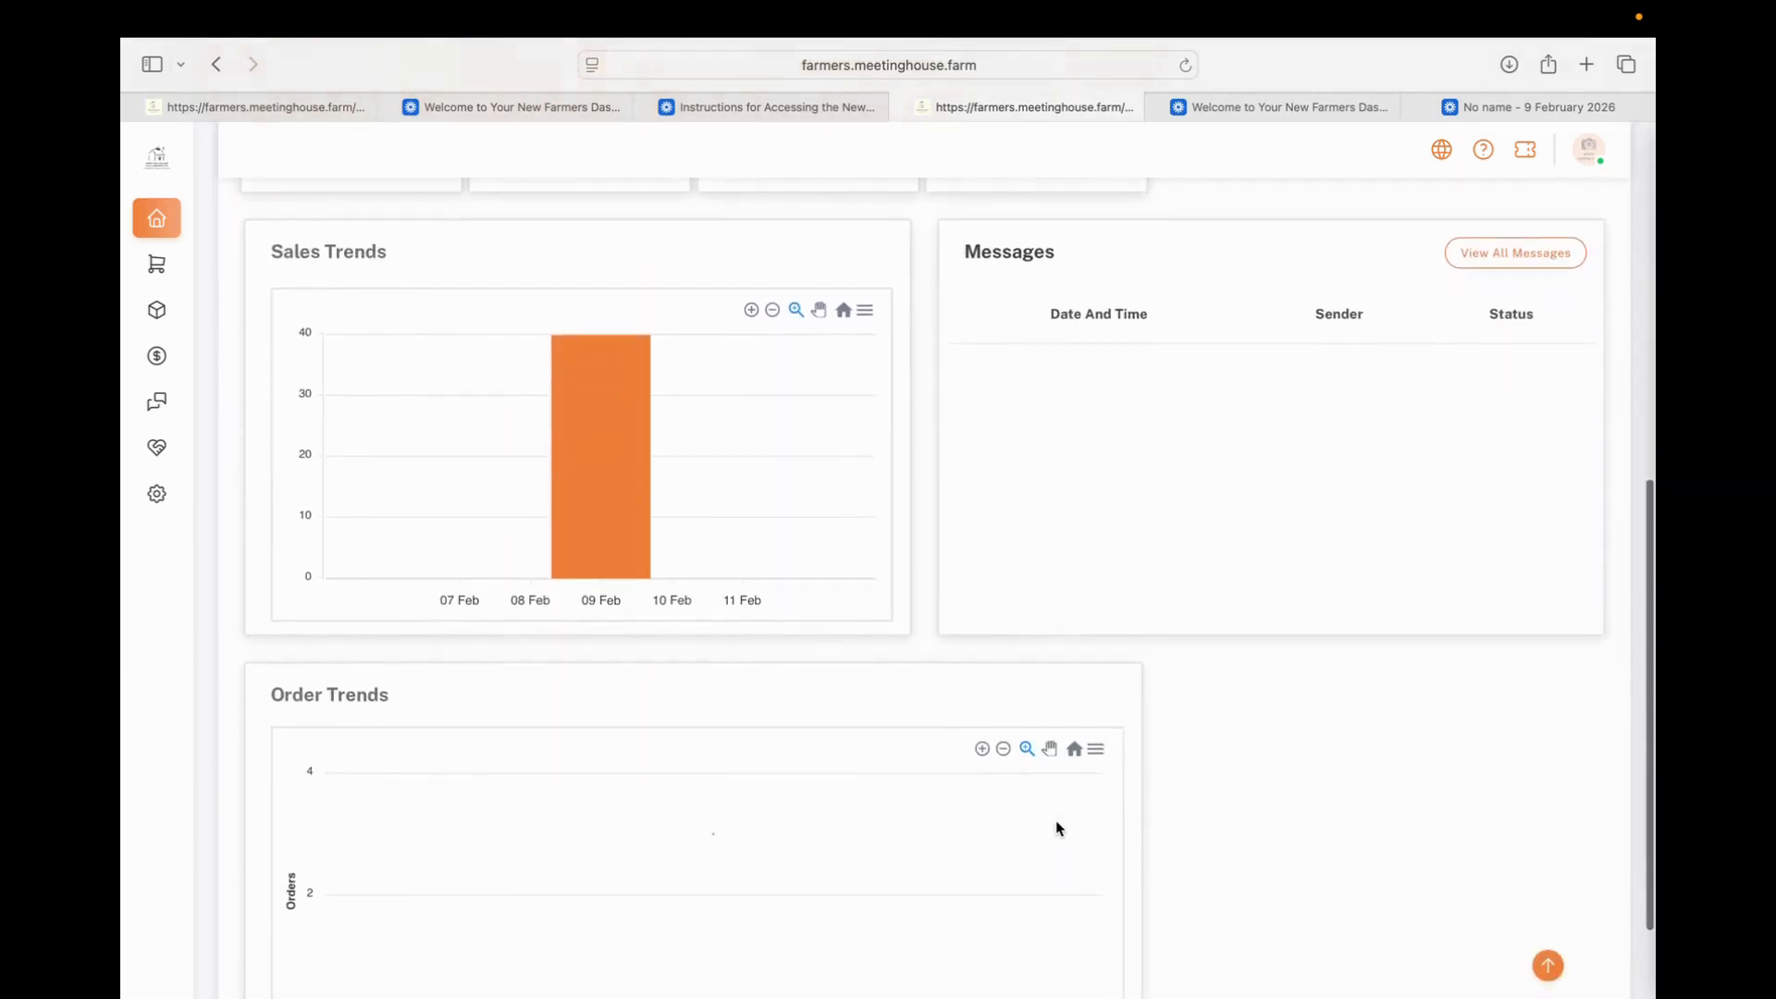
scroll(653, 260, up, 10)
Go to Users And Permissions in the Vendor Profile settings and open the FarmManager_1 user for editing
mouse_move(148, 472)
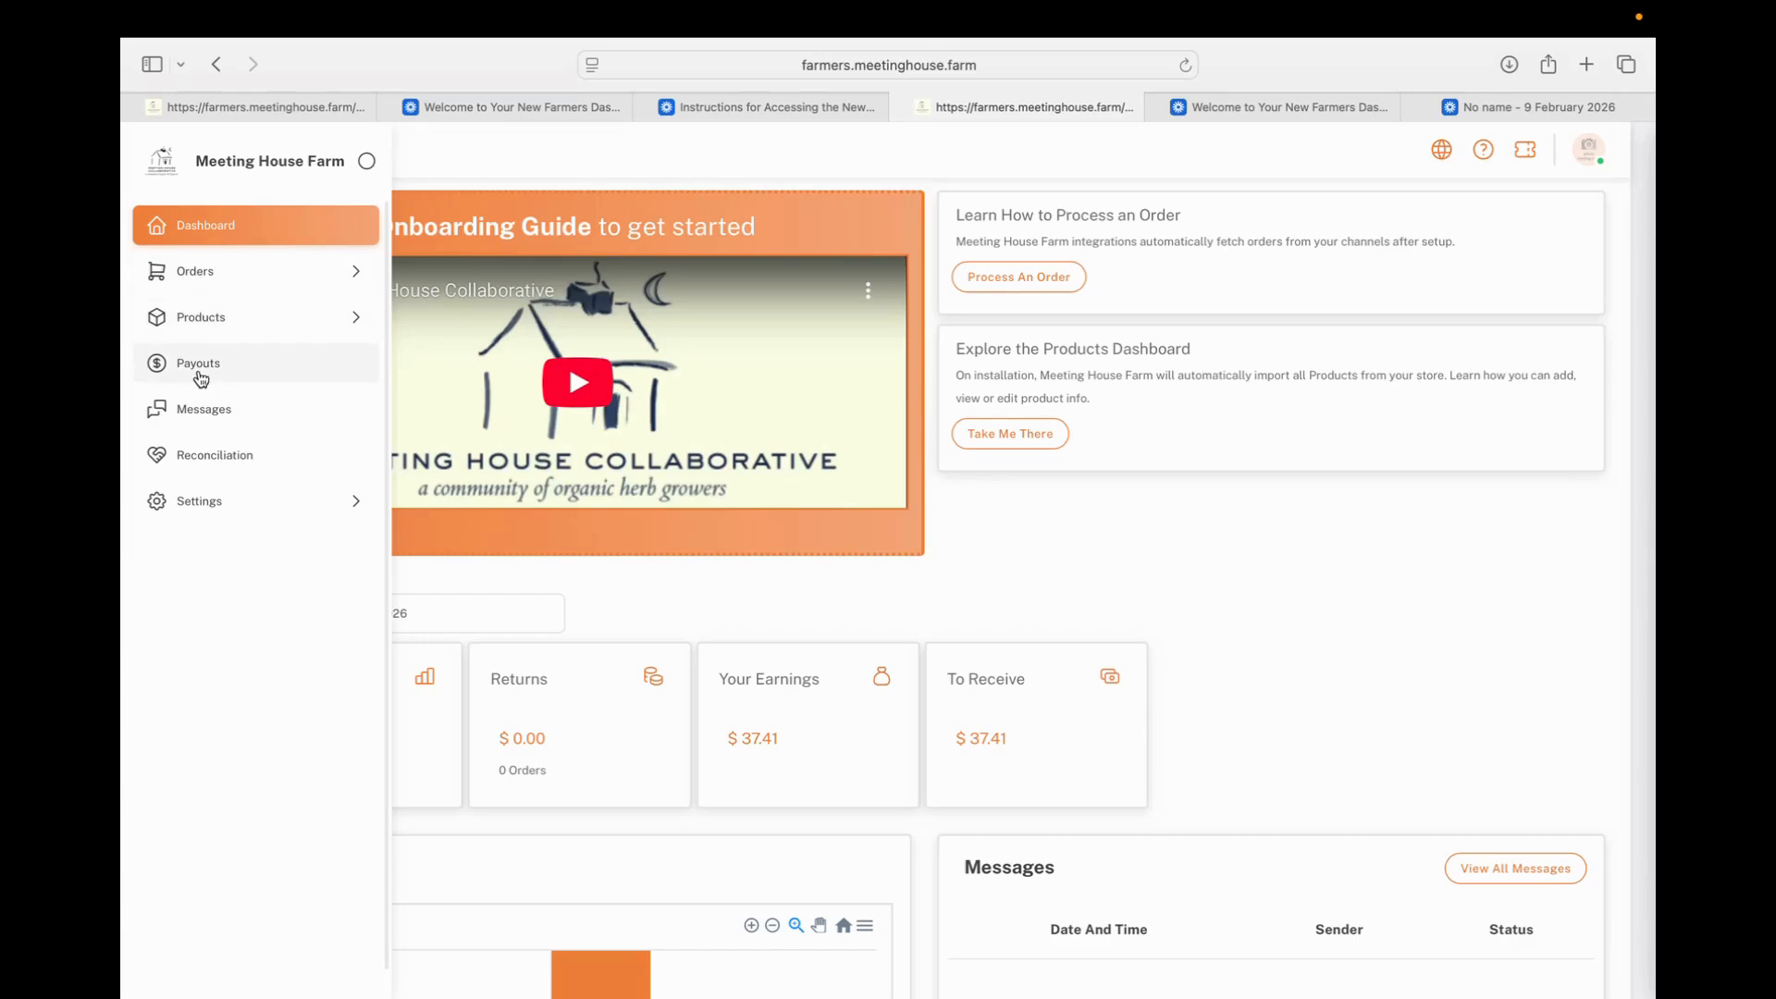
click(197, 504)
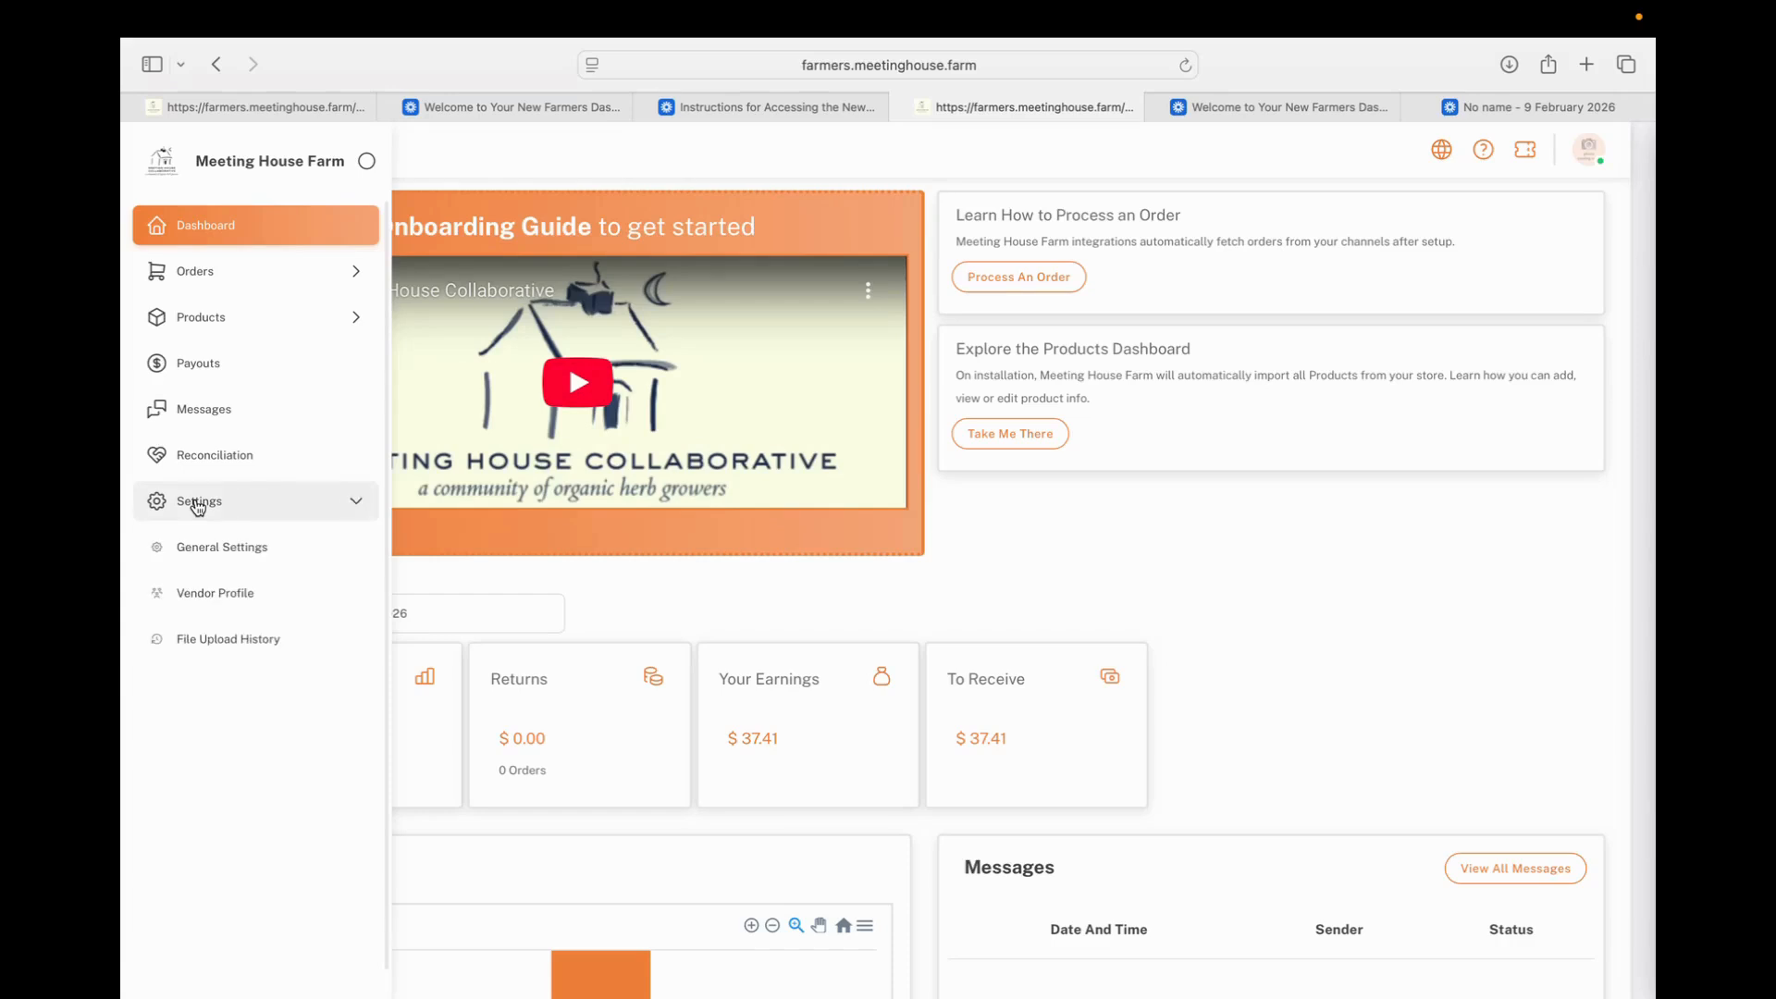
click(193, 598)
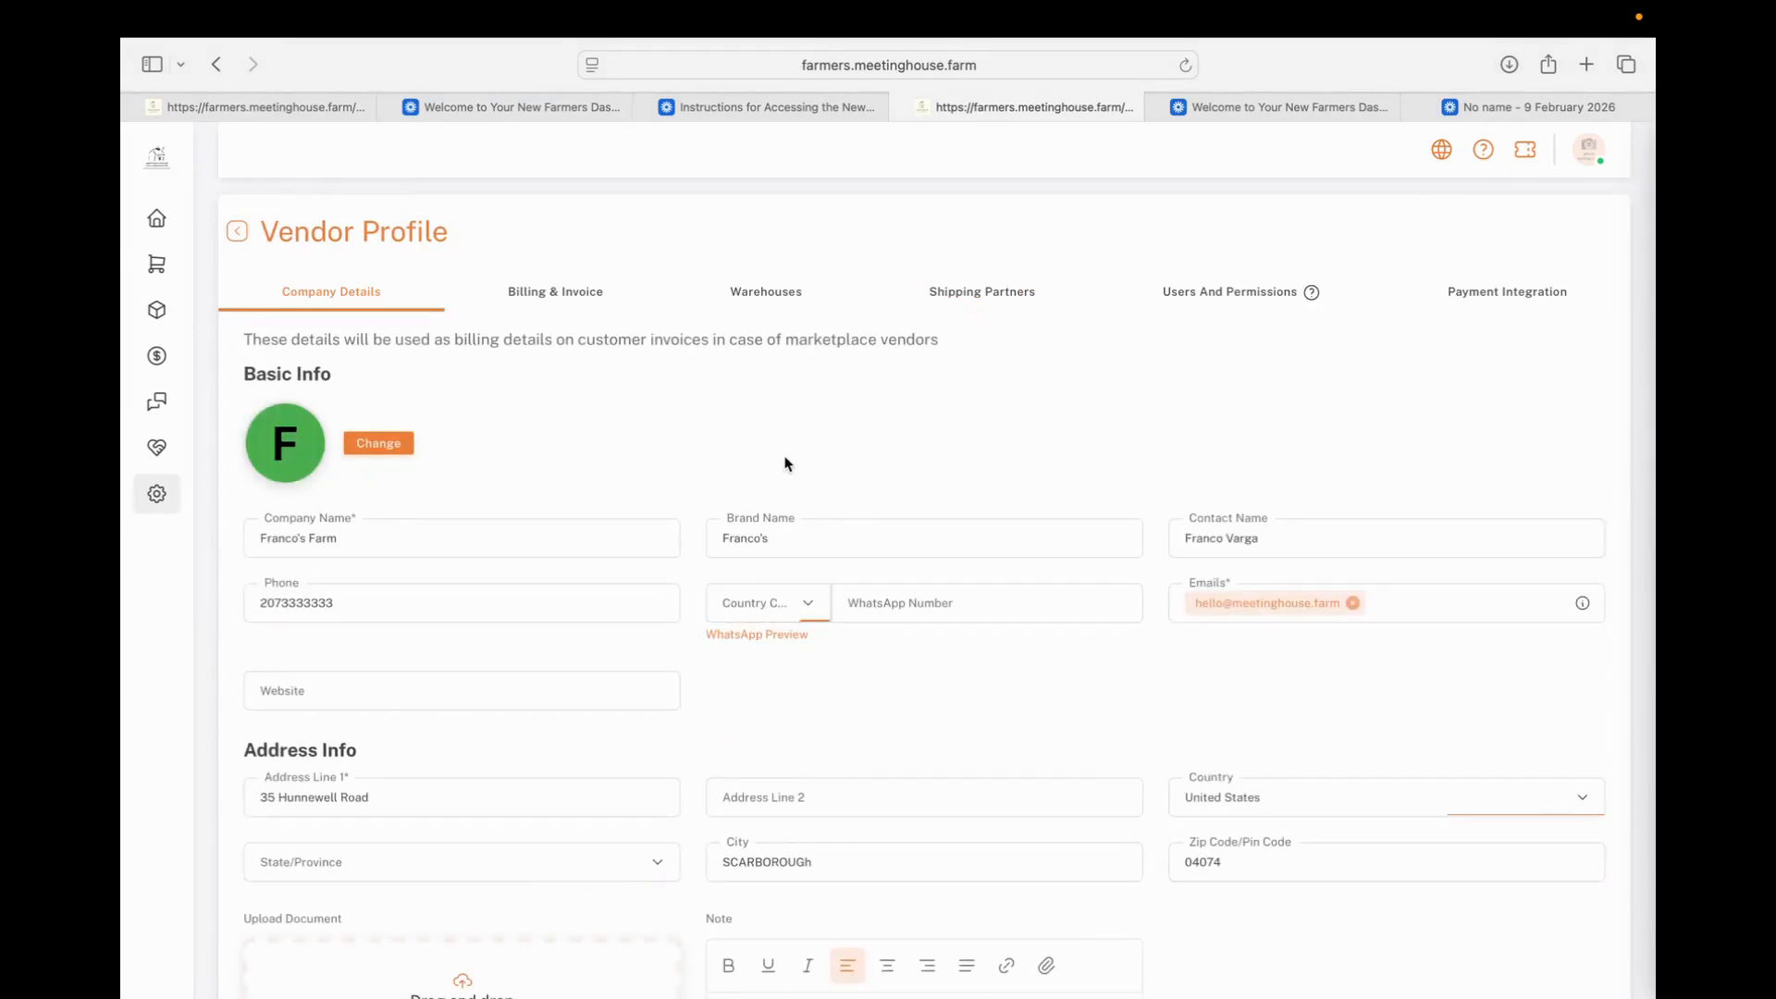
click(1172, 306)
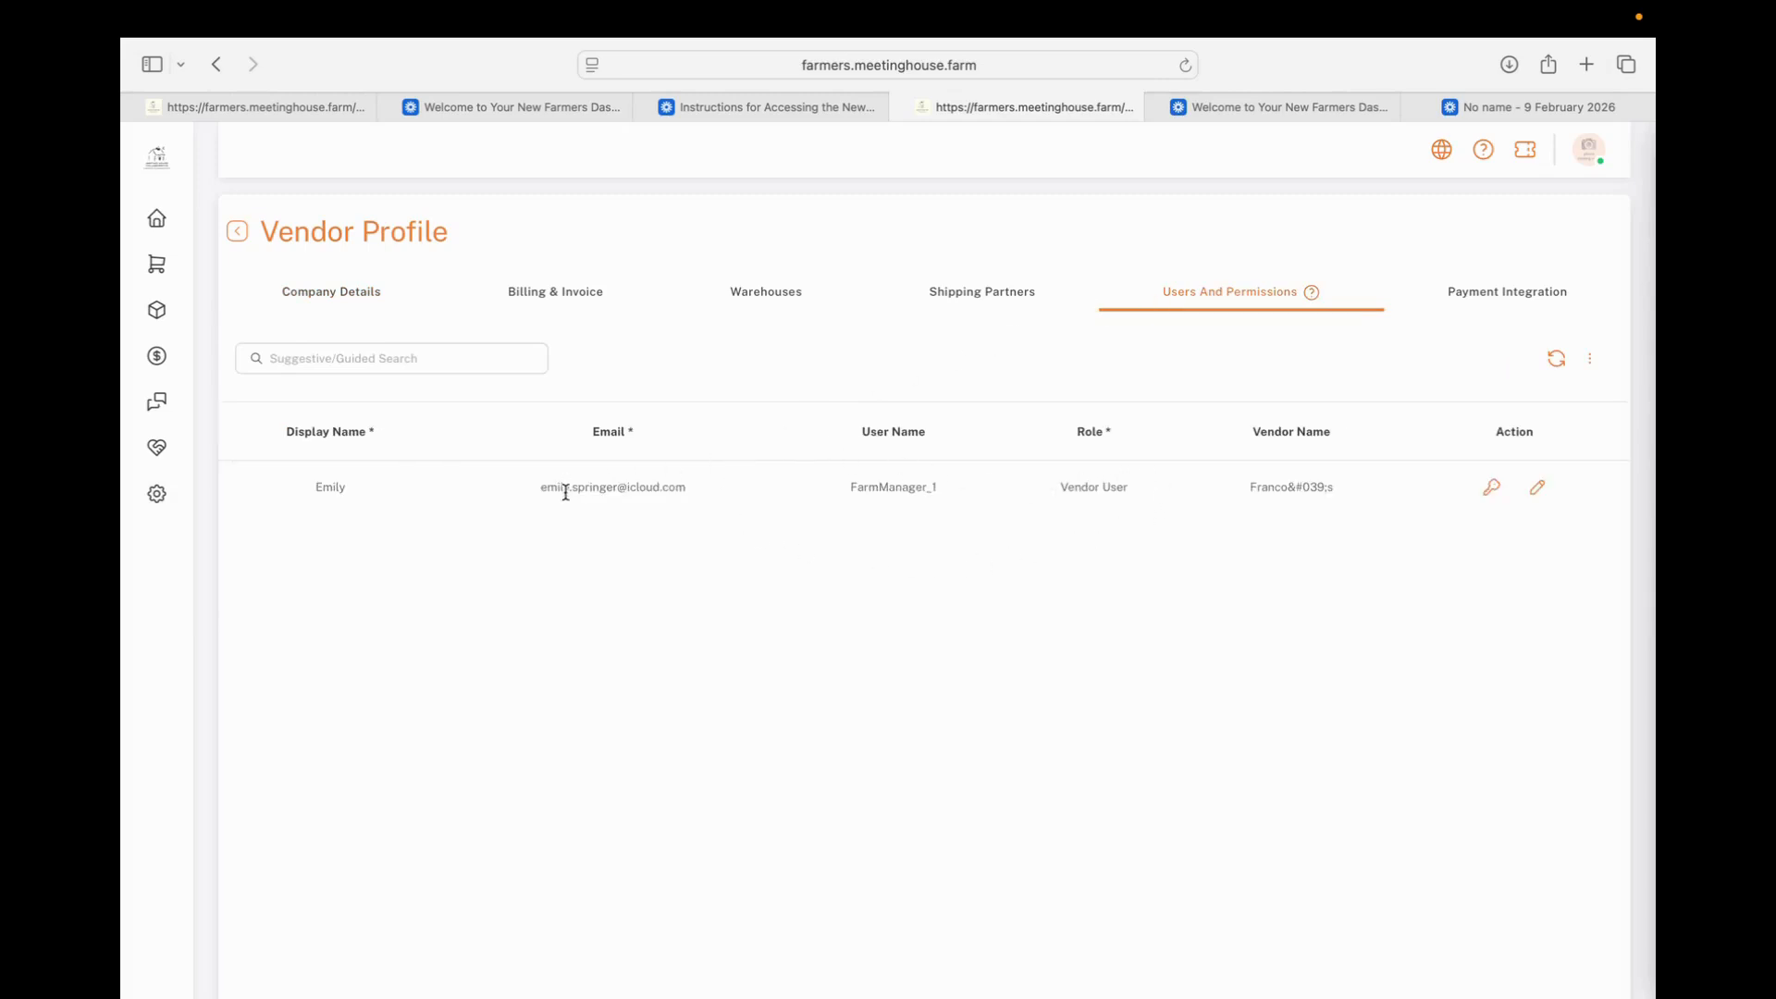
click(1538, 491)
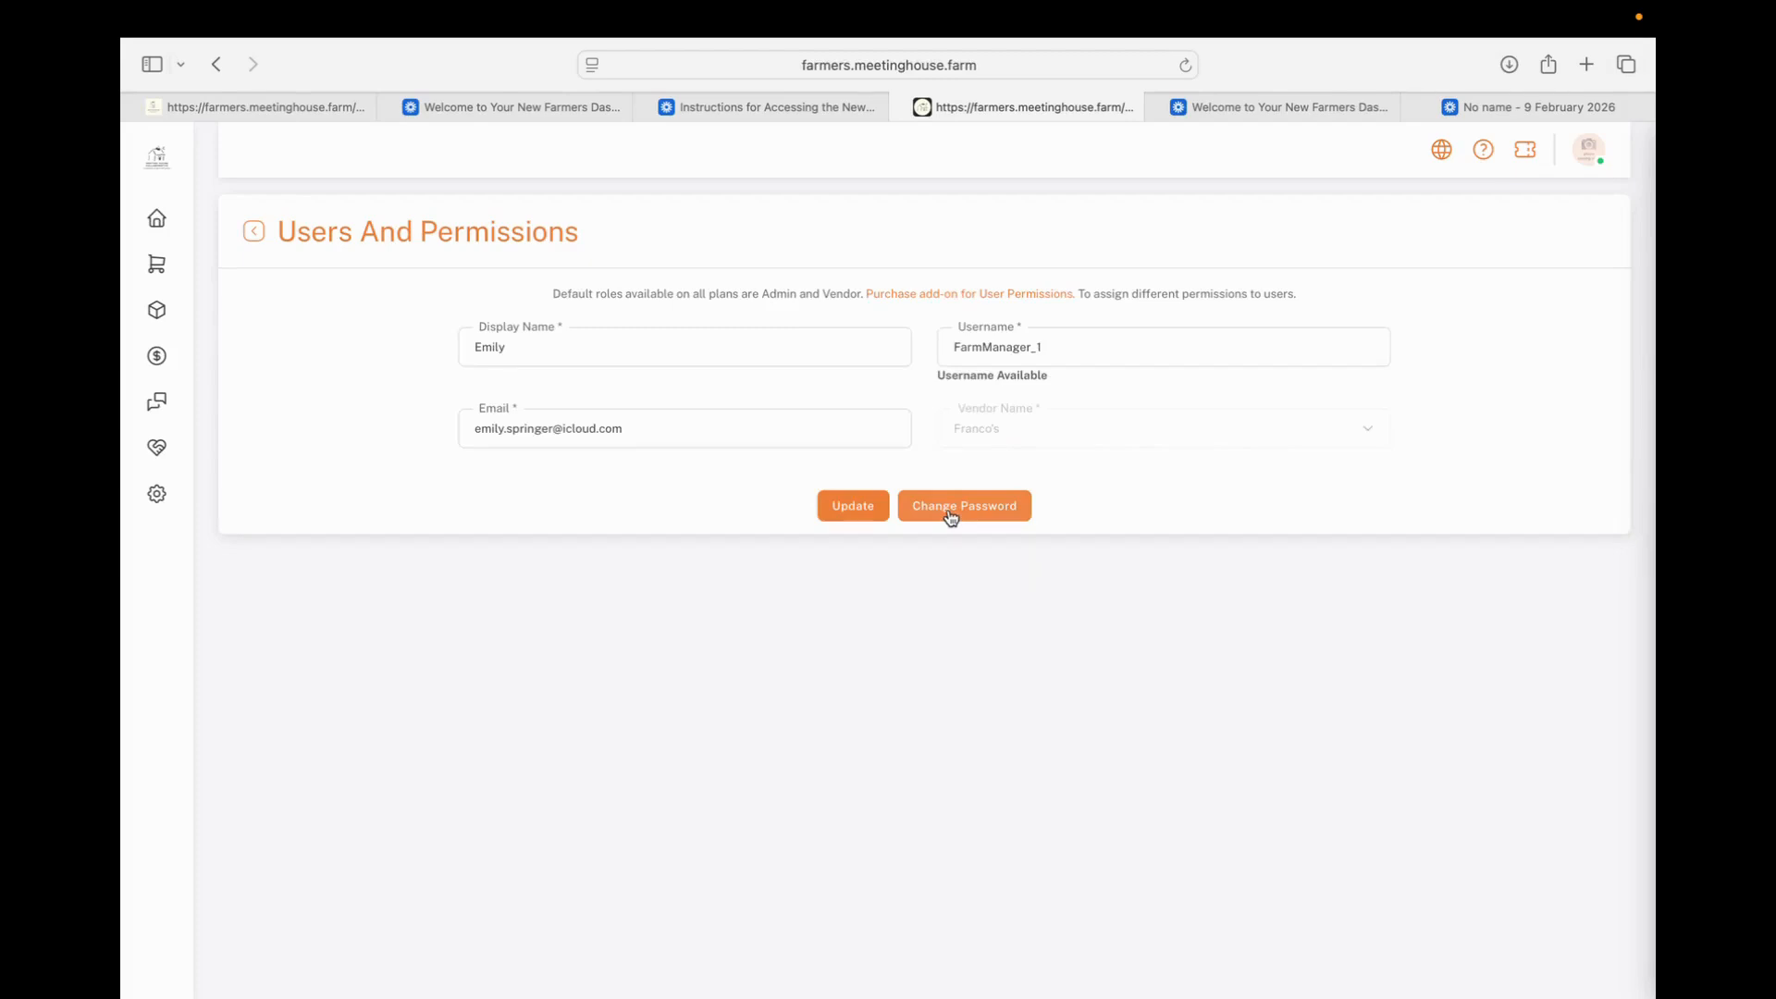
Open the General Settings page to view the profile and change-password fields
mouse_move(135, 541)
click(167, 514)
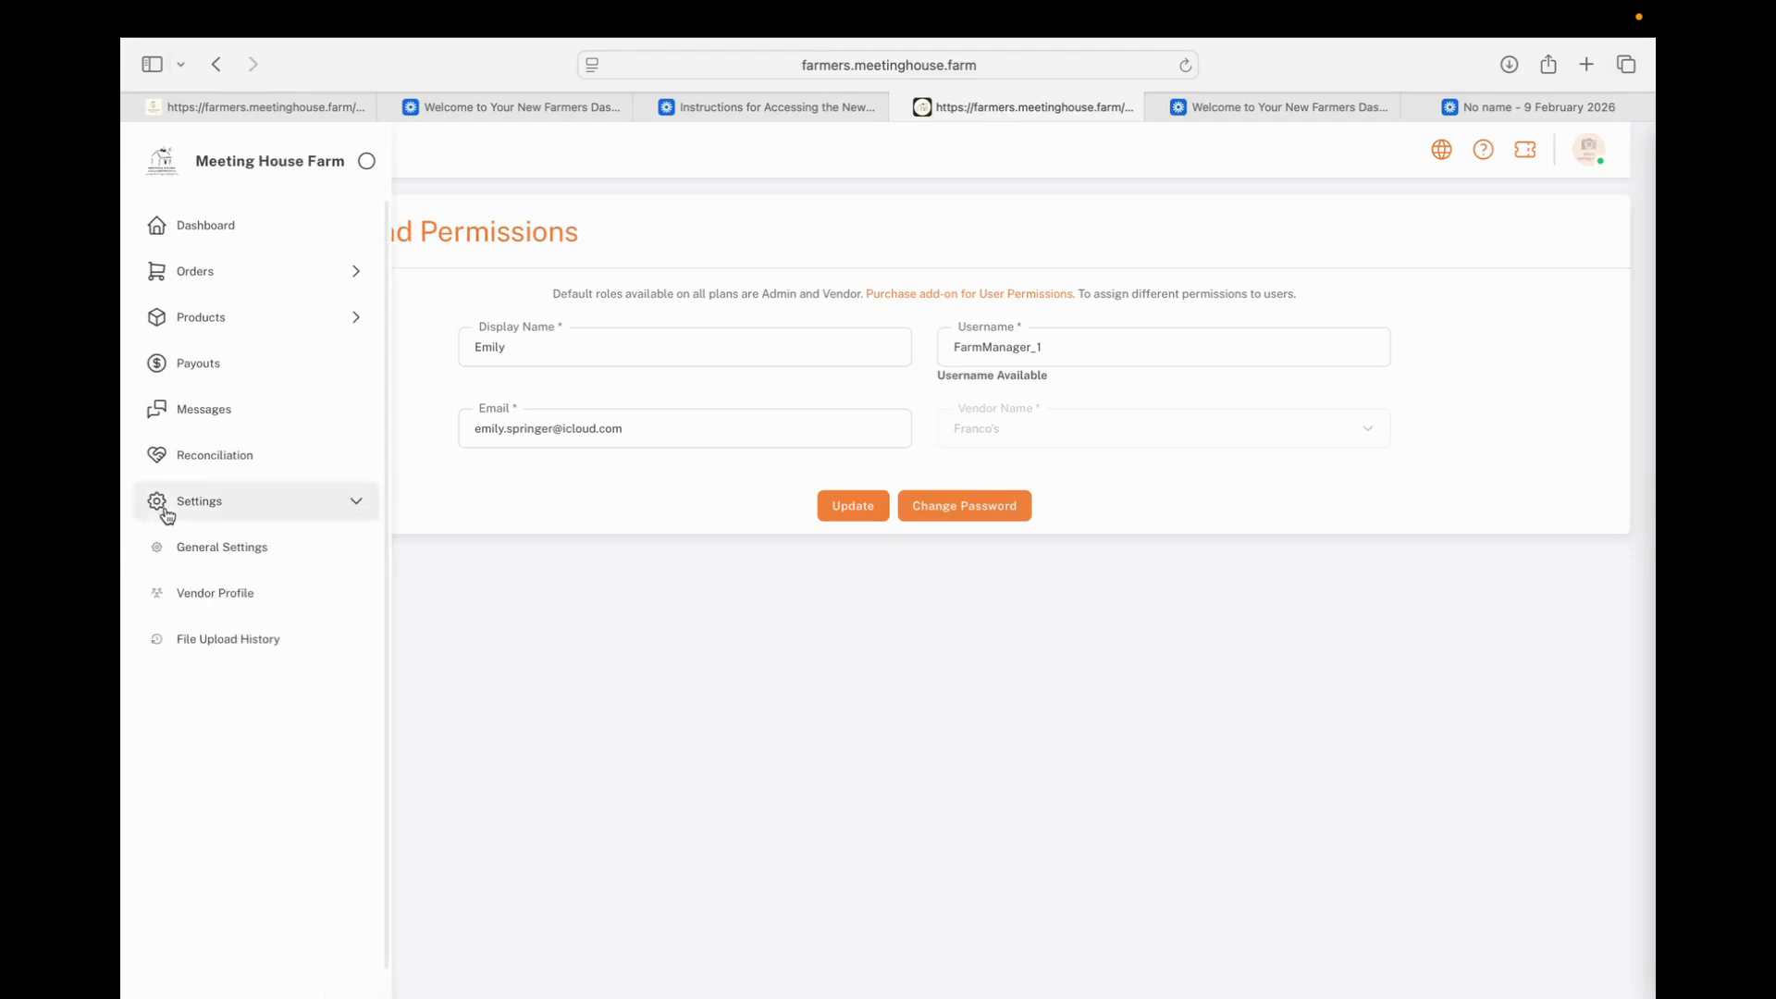
click(188, 553)
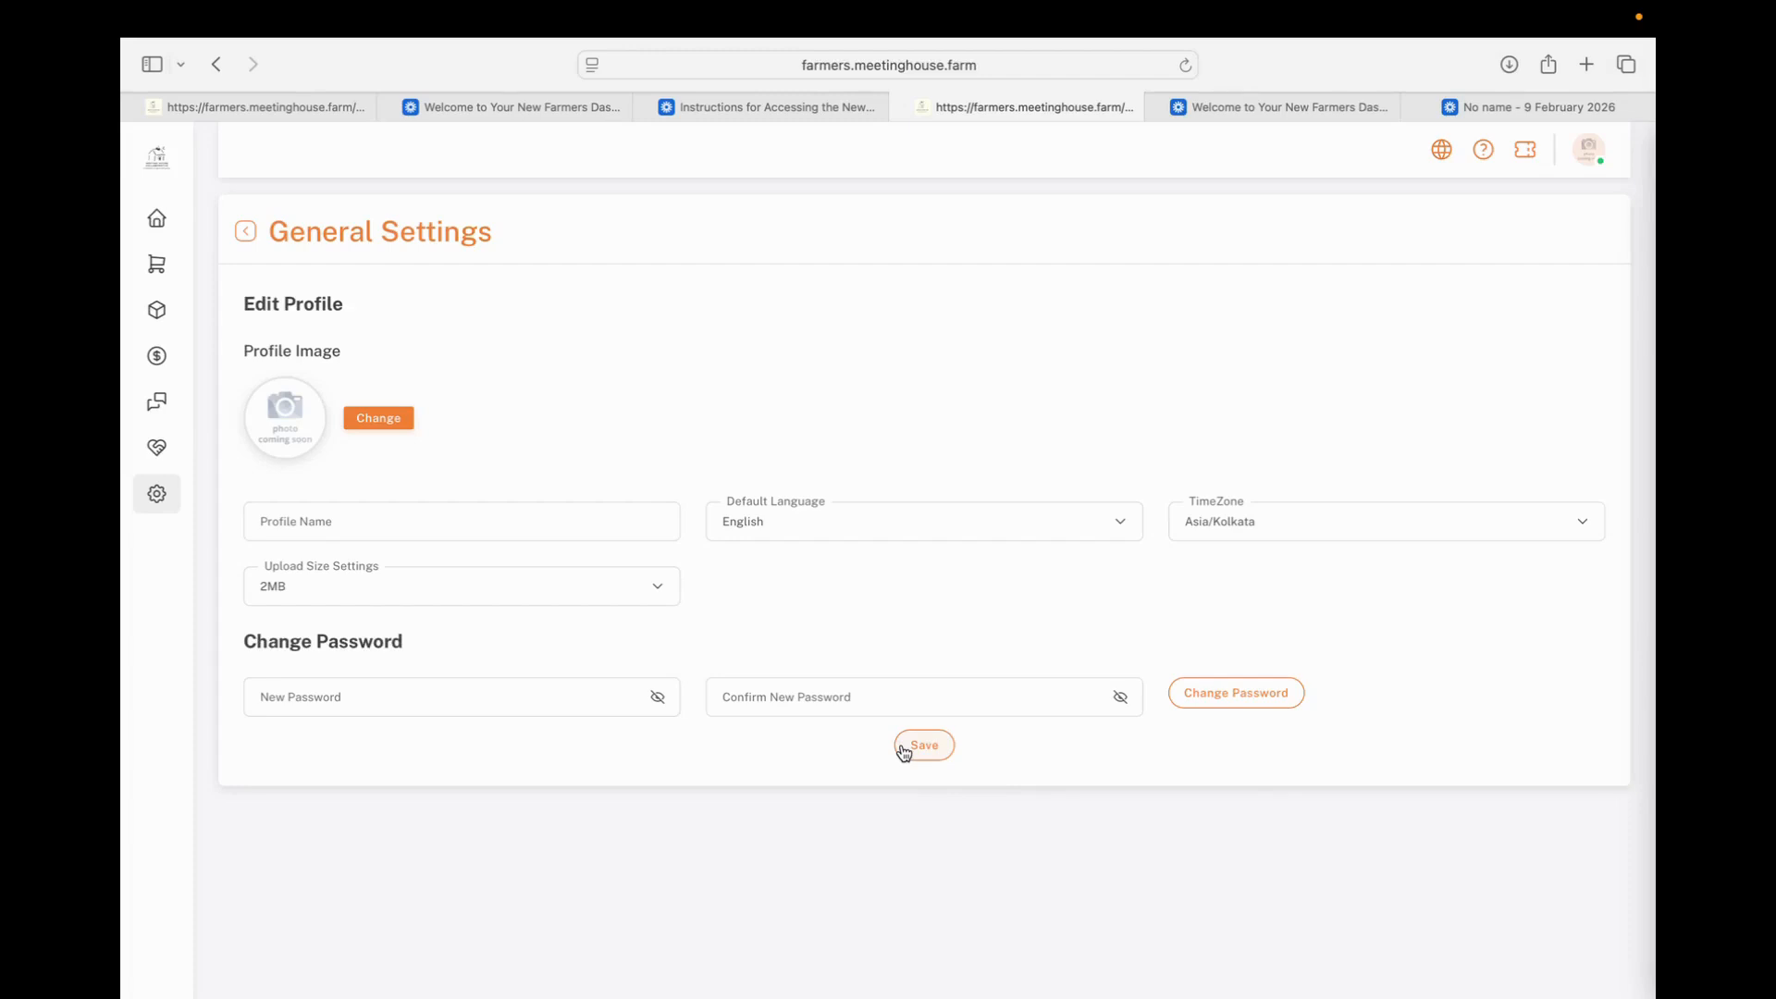
Open the Add Products form to start a new product
mouse_move(158, 189)
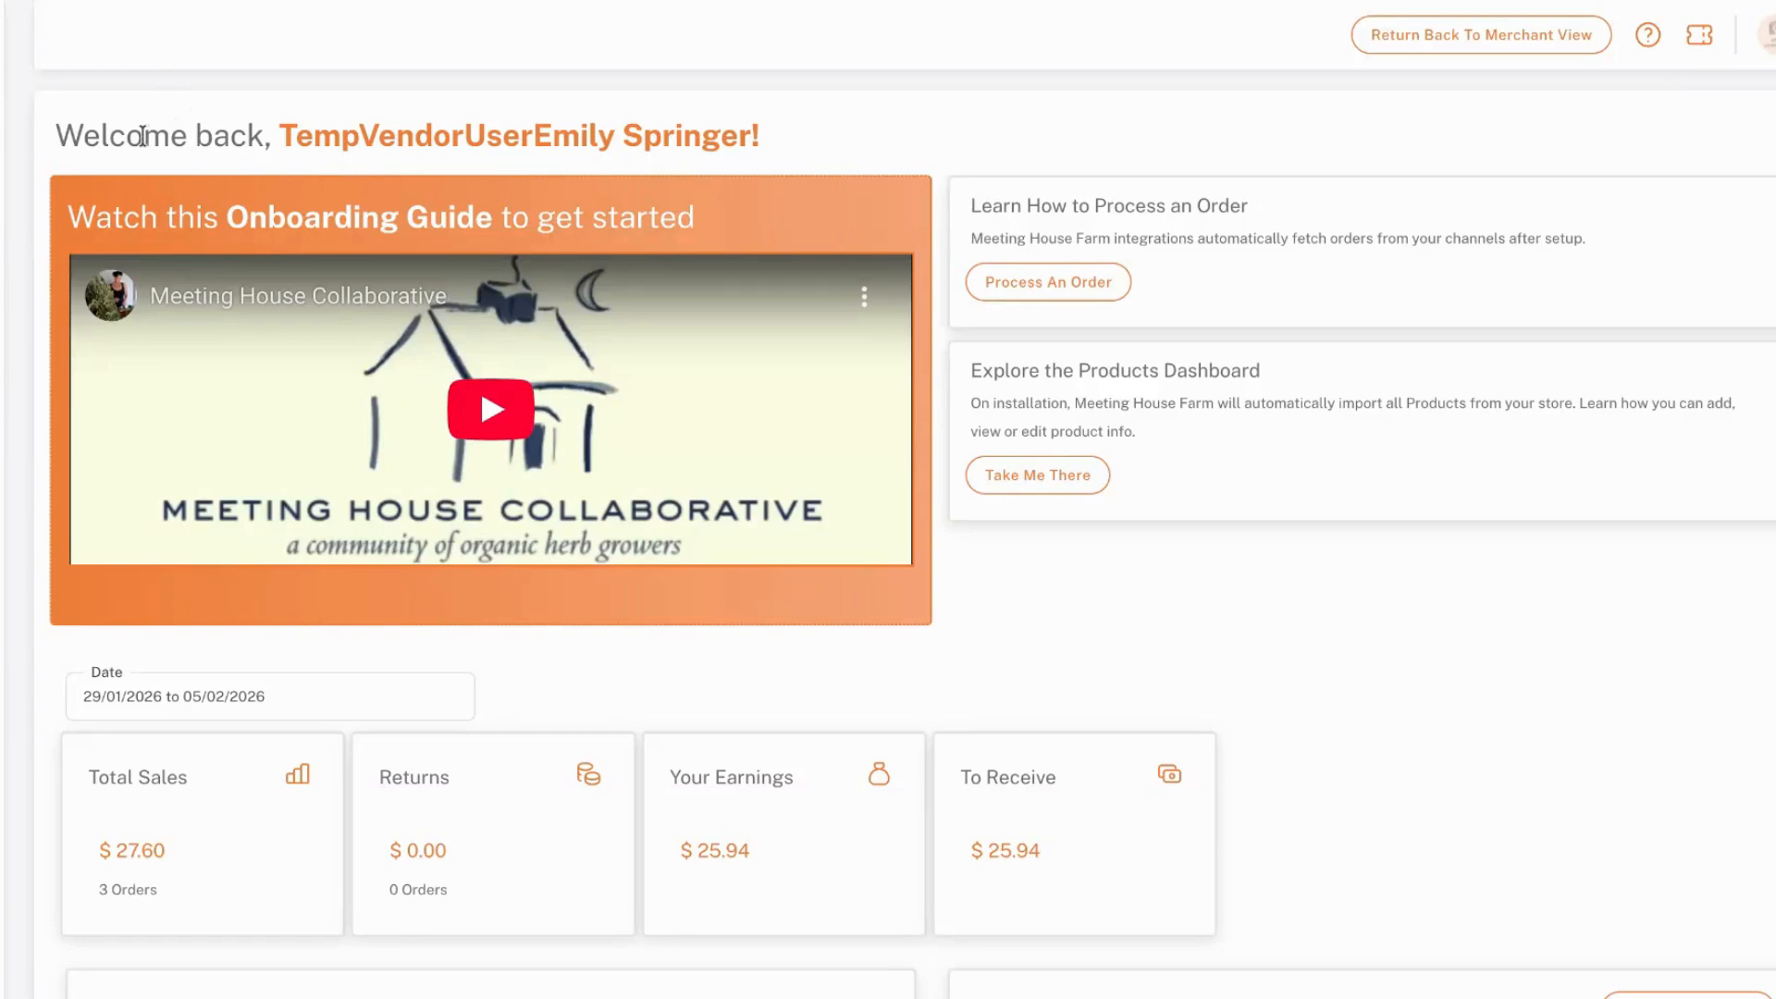
mouse_move(16, 128)
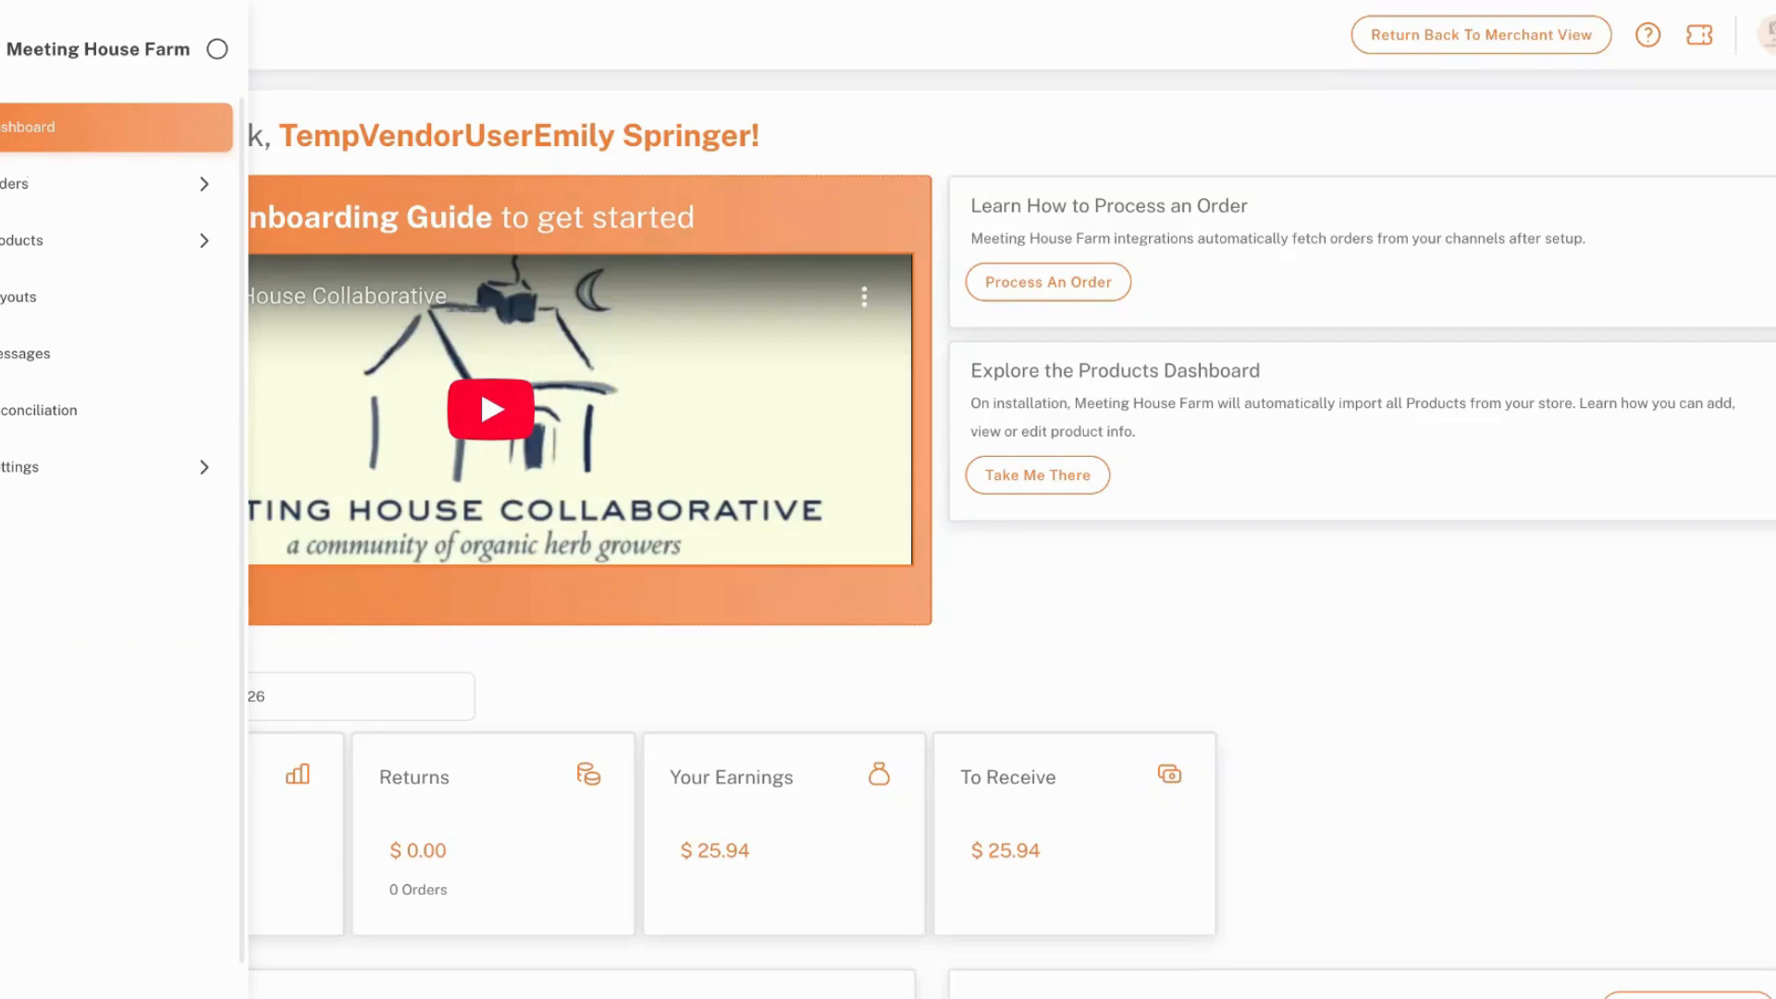
click(3, 248)
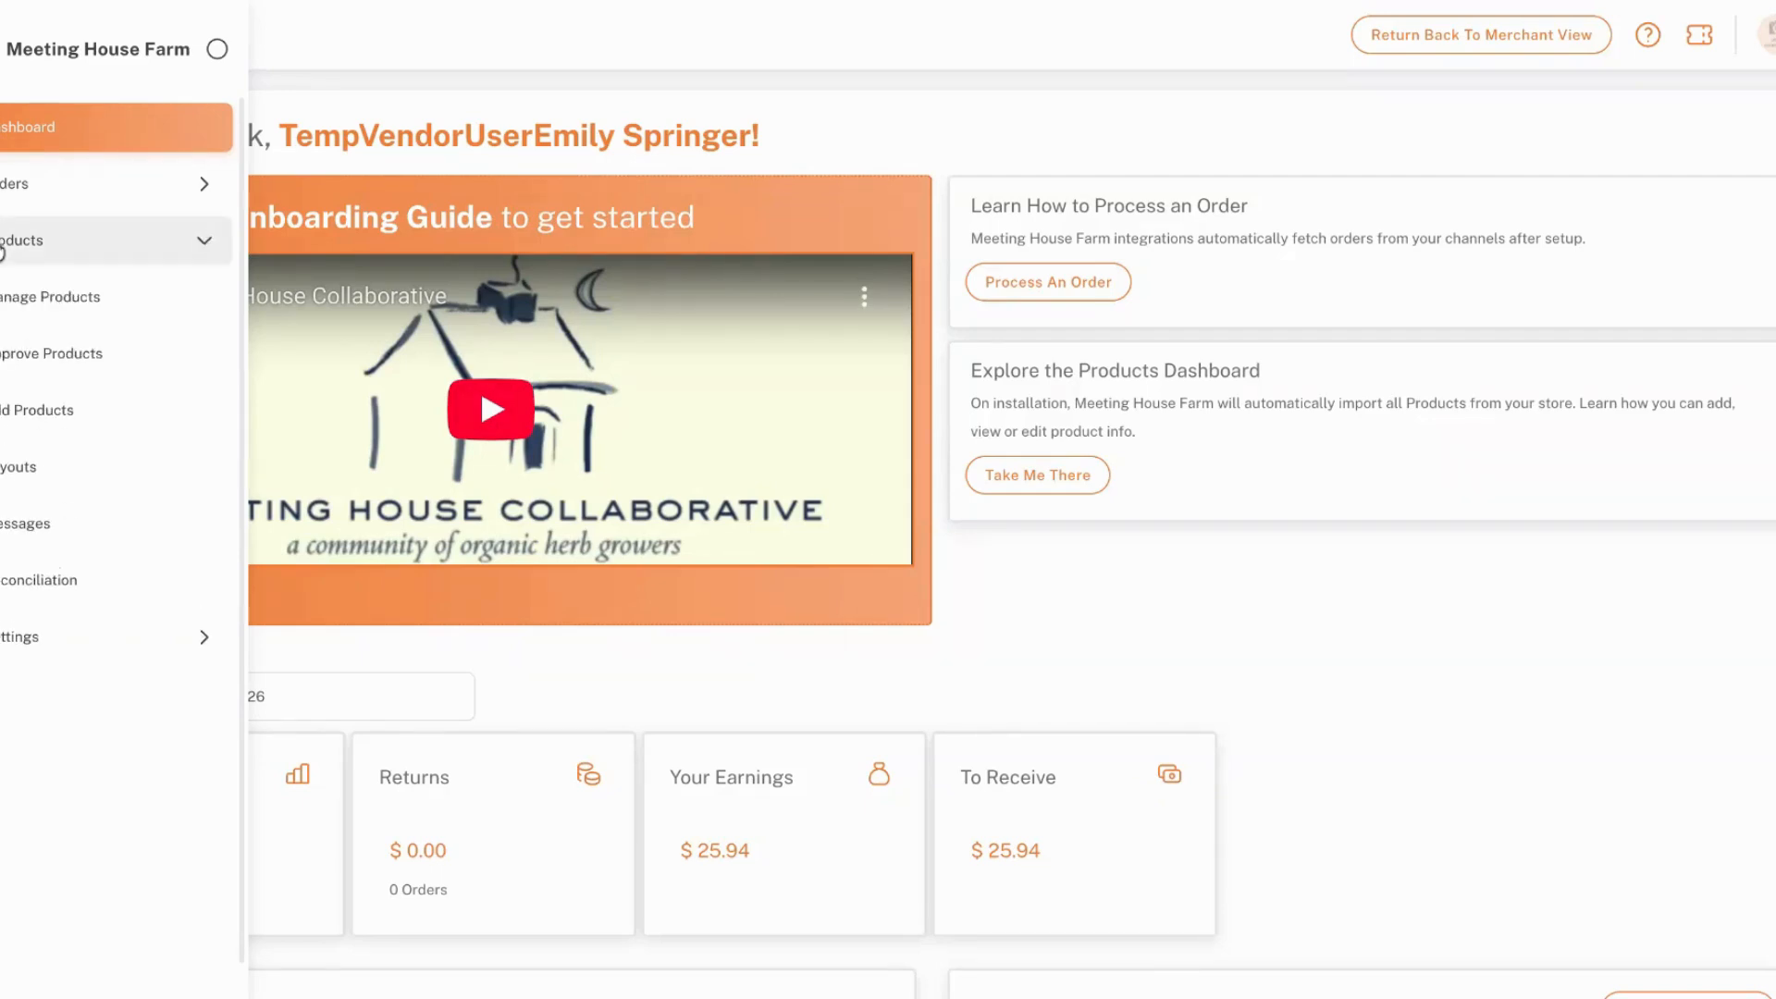
click(102, 408)
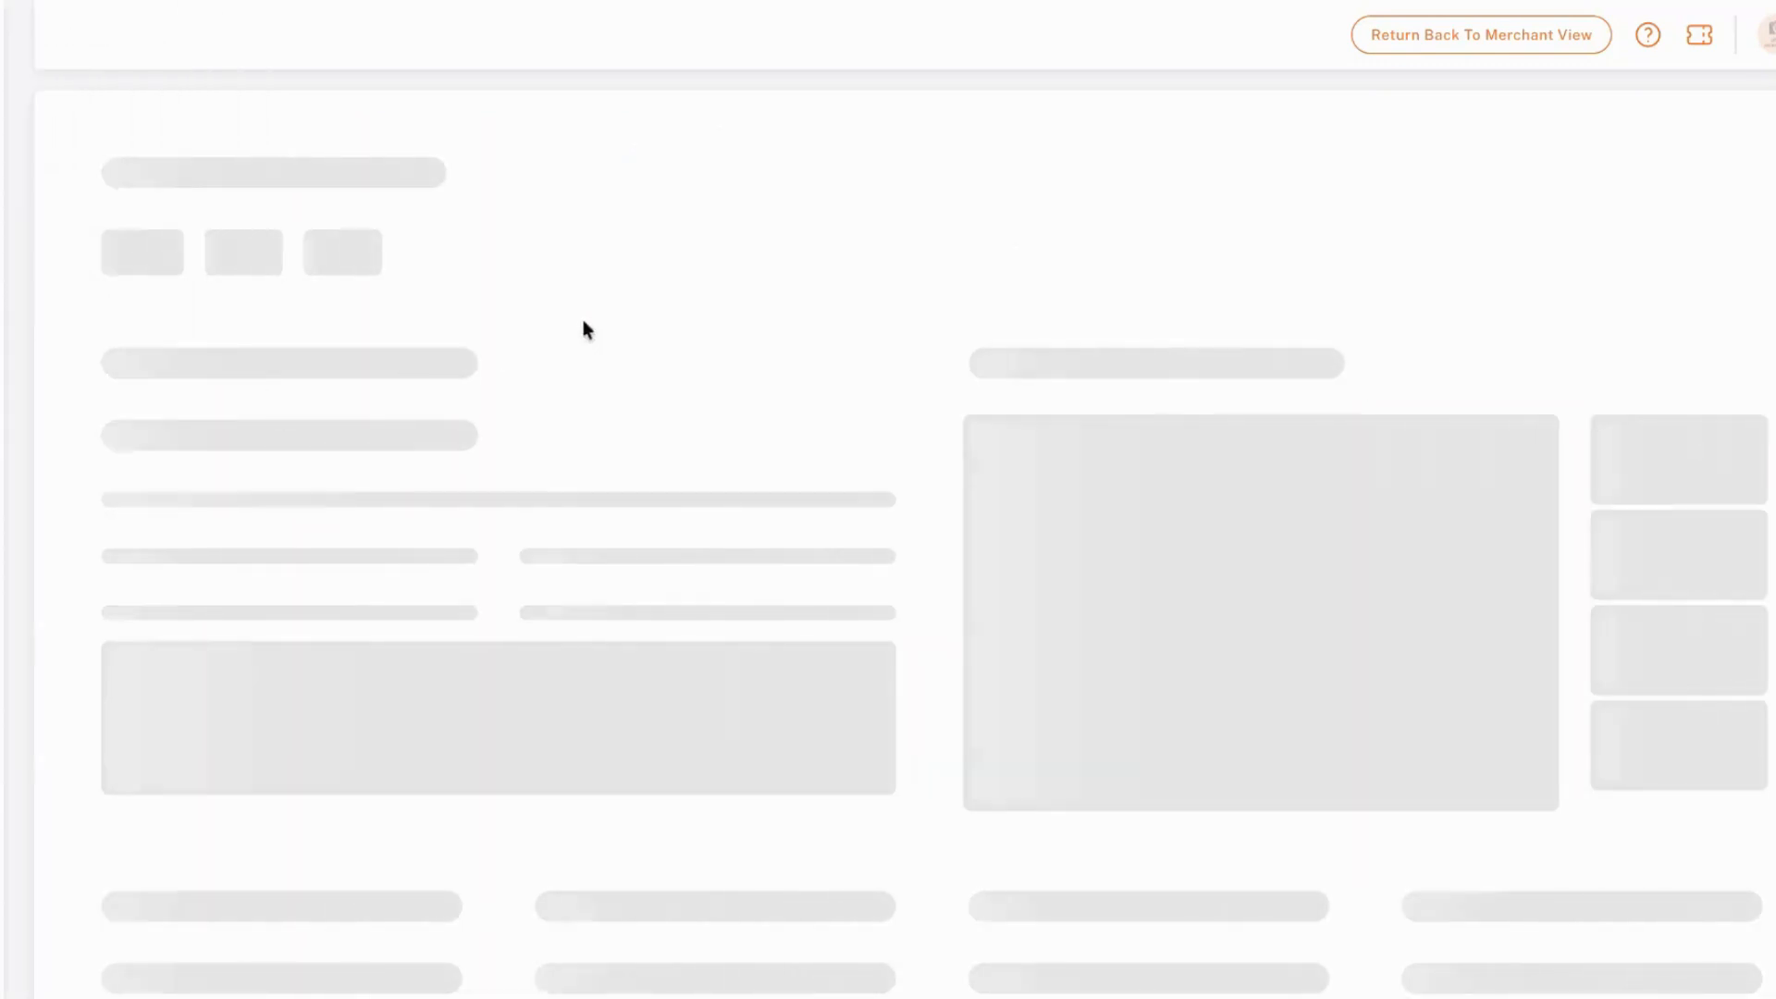
Name the new product "White Pine" in the Product info section
scroll(457, 376, down, 2)
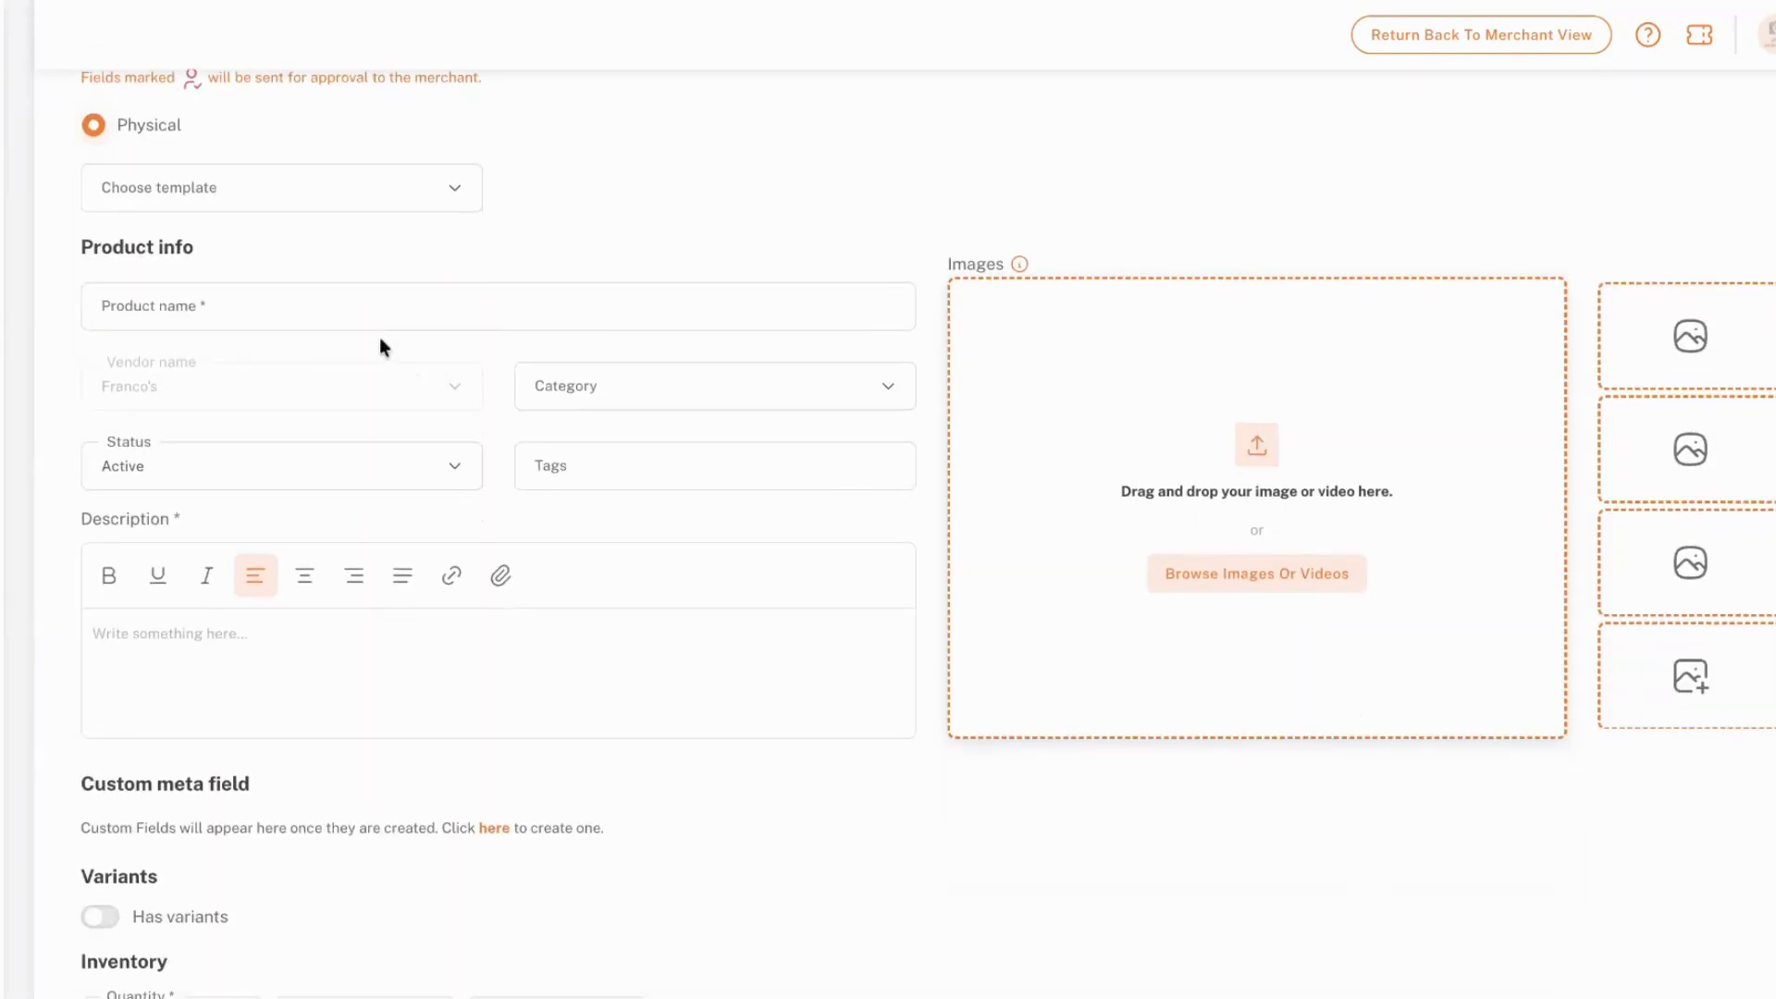
click(394, 299)
text(W)
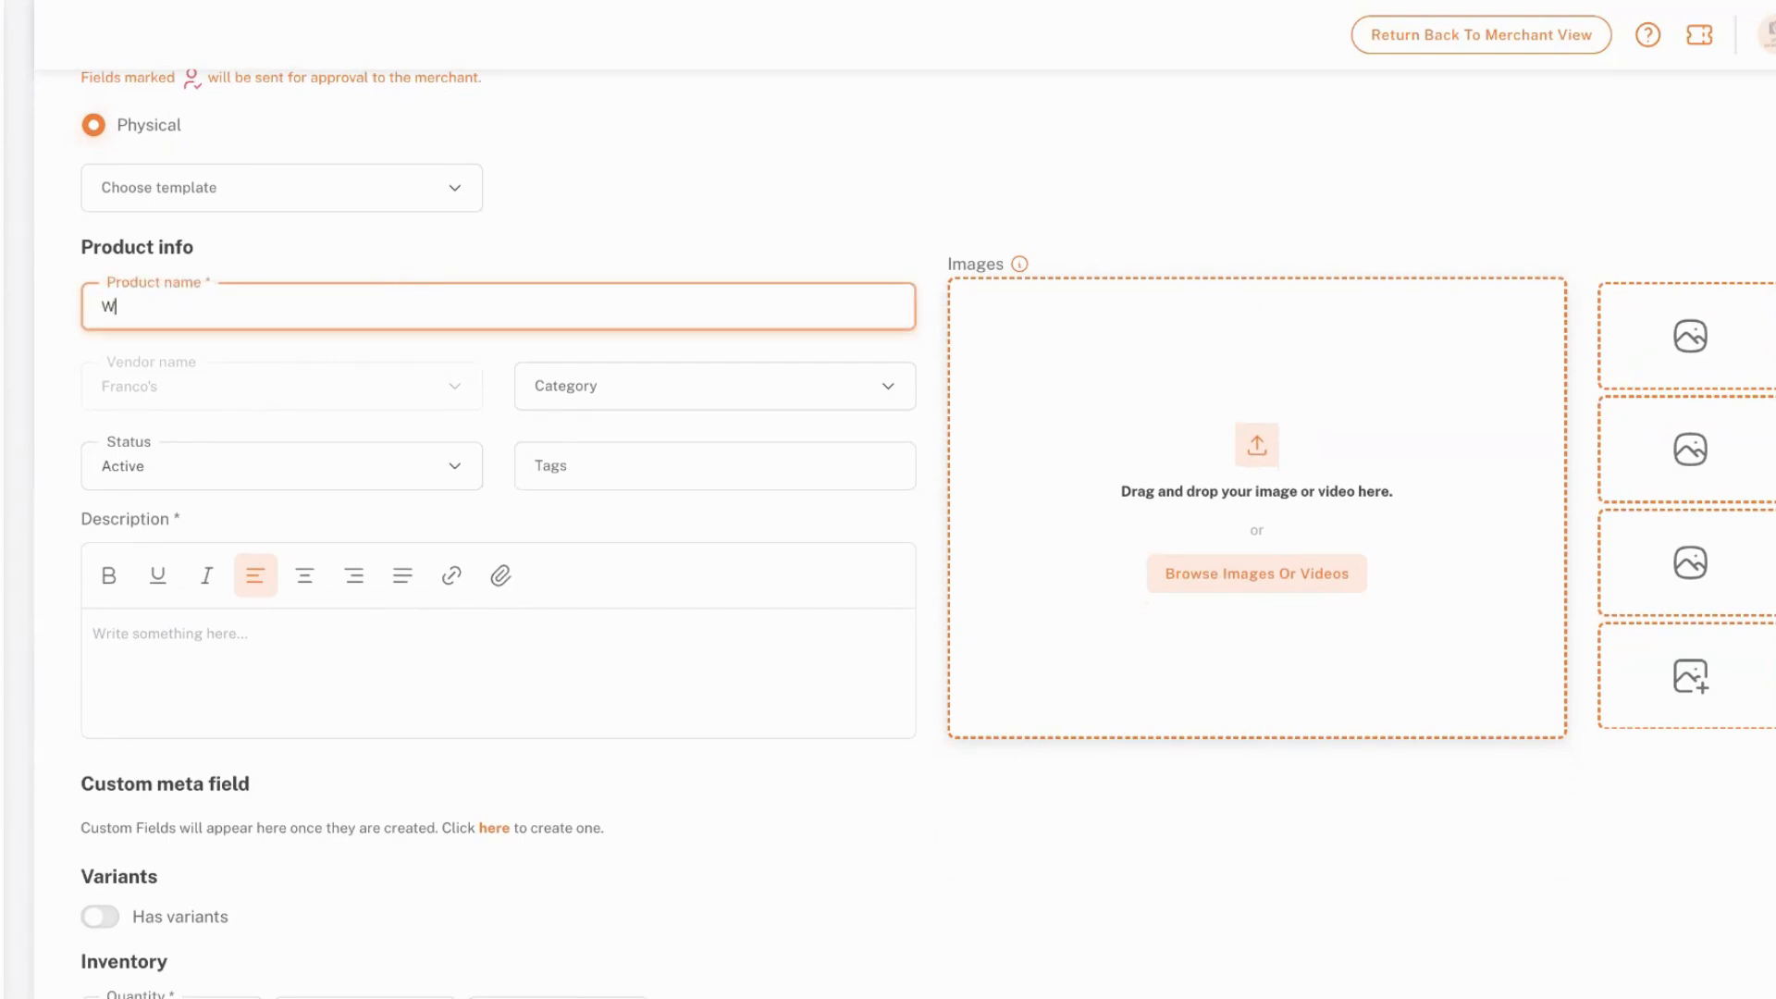
text(hite Pine)
click(203, 399)
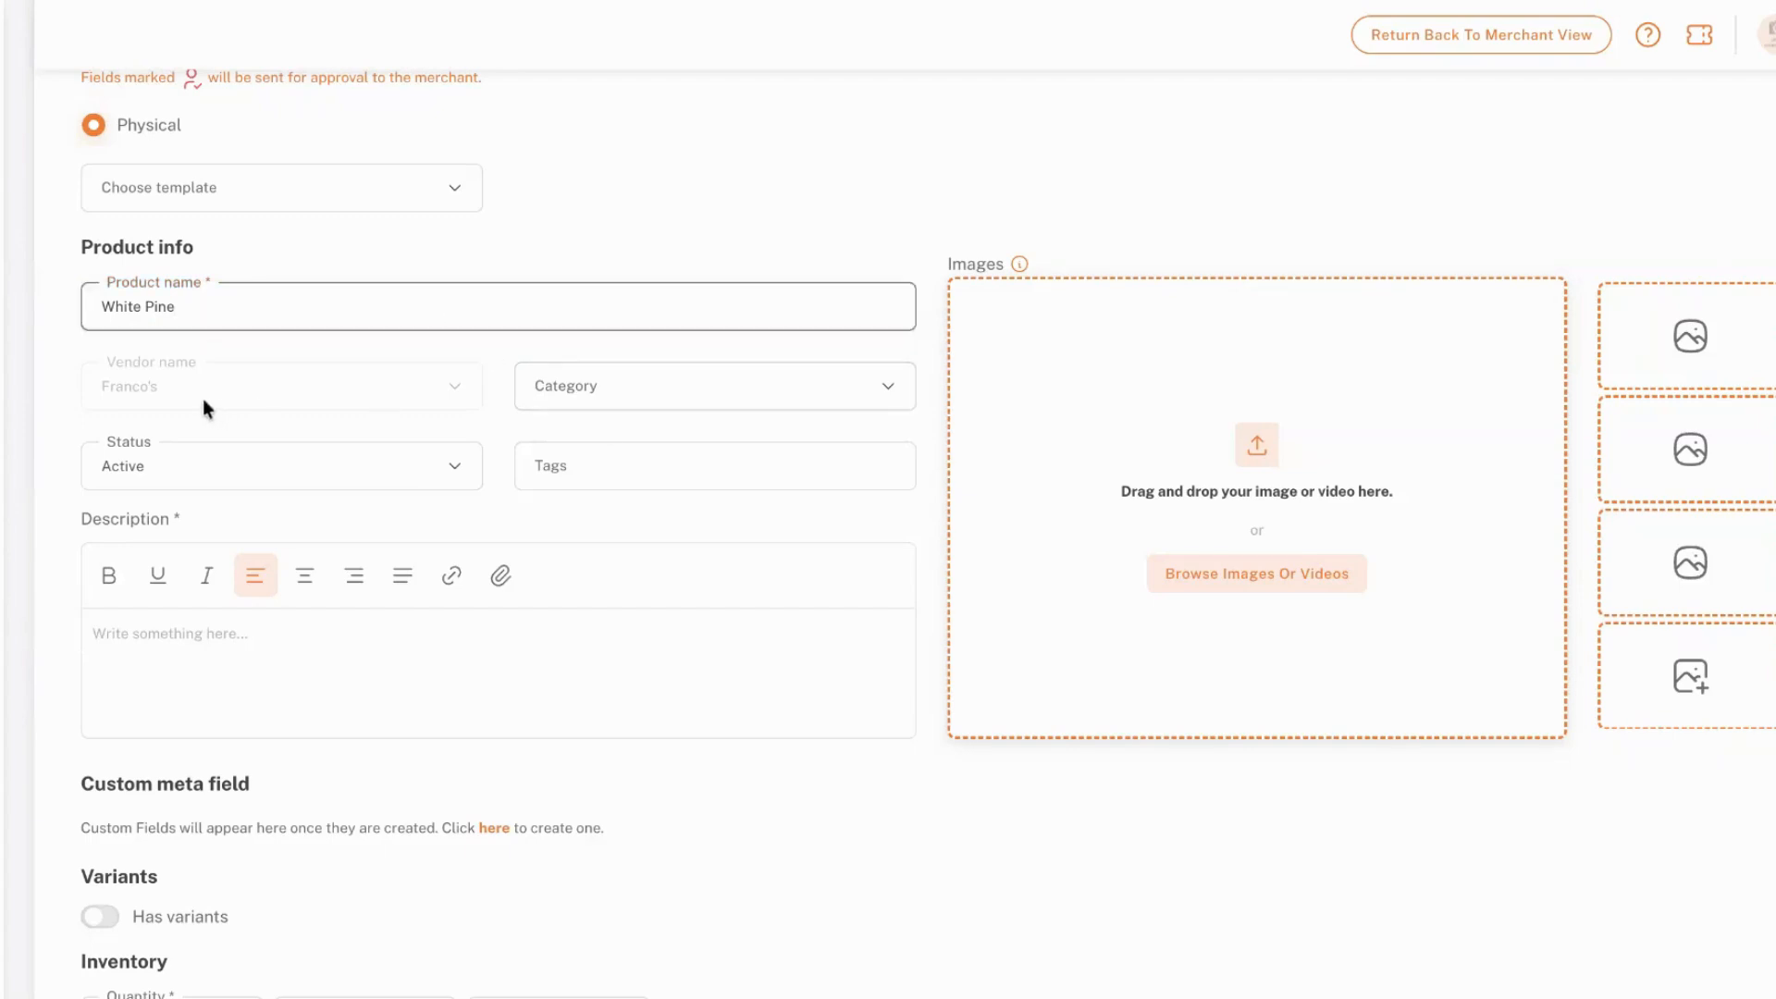
Look through the category choices and set the product's category to Dried Herbs
click(600, 381)
scroll(604, 592, down, 5)
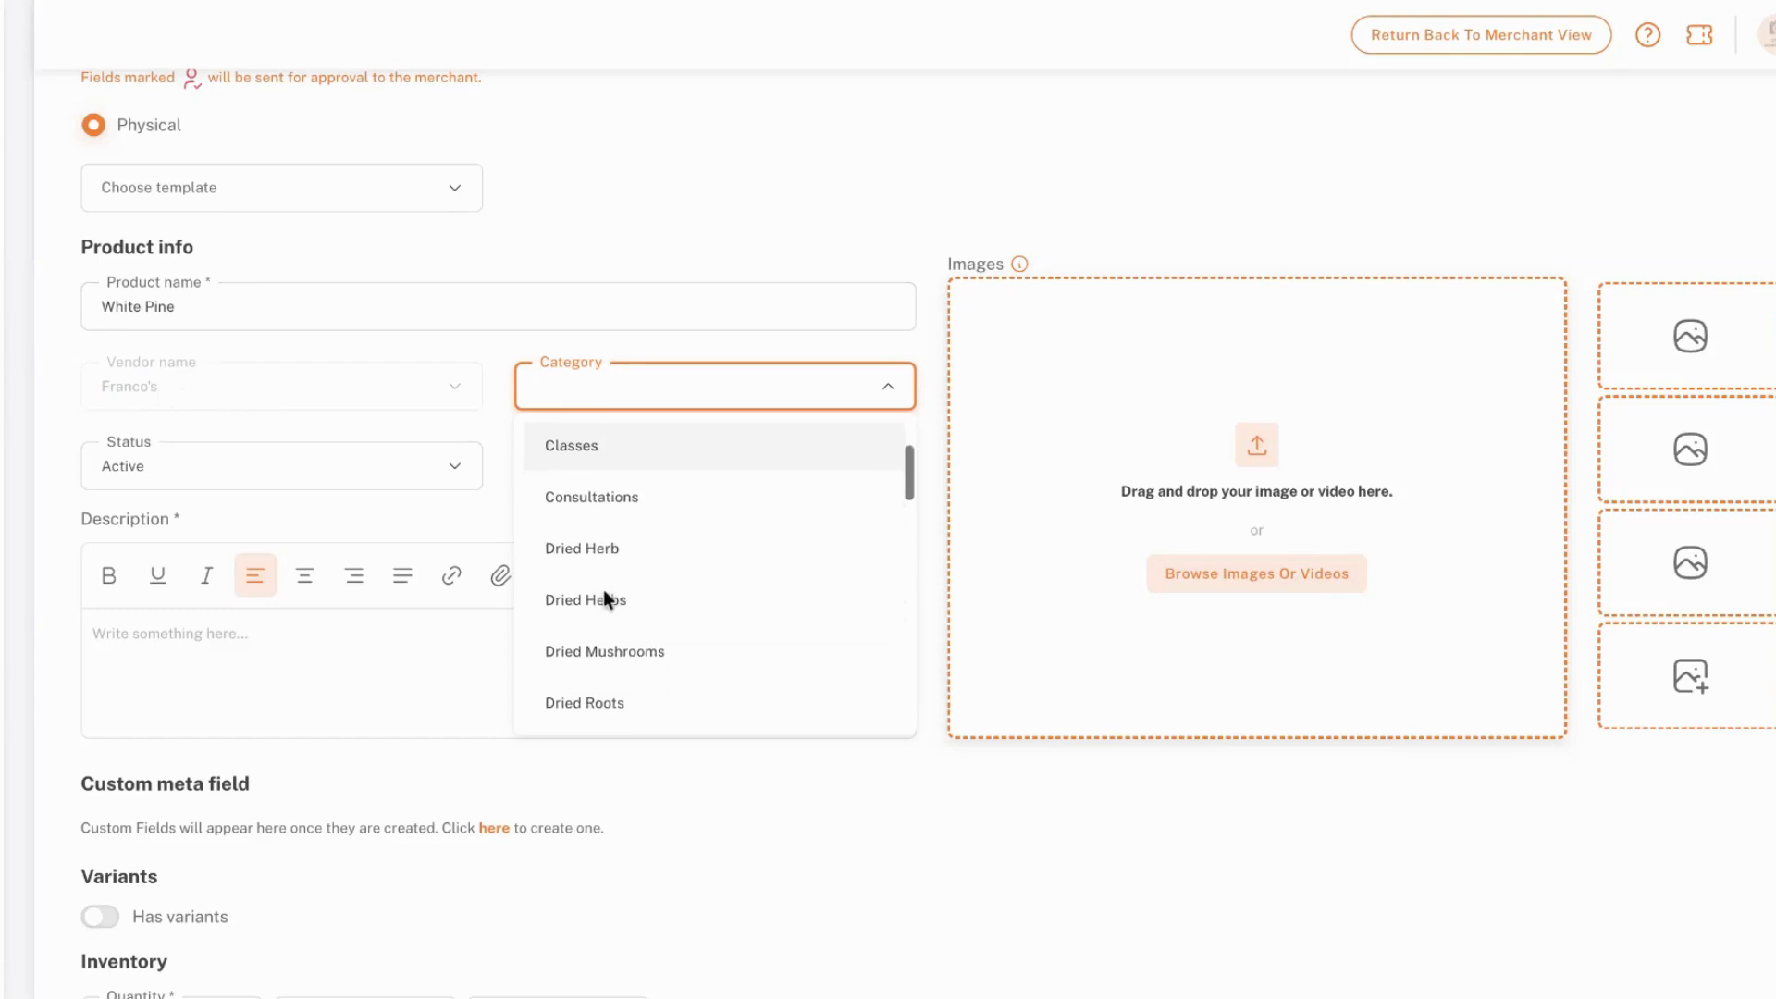
scroll(603, 590, down, 2)
scroll(603, 591, up, 4)
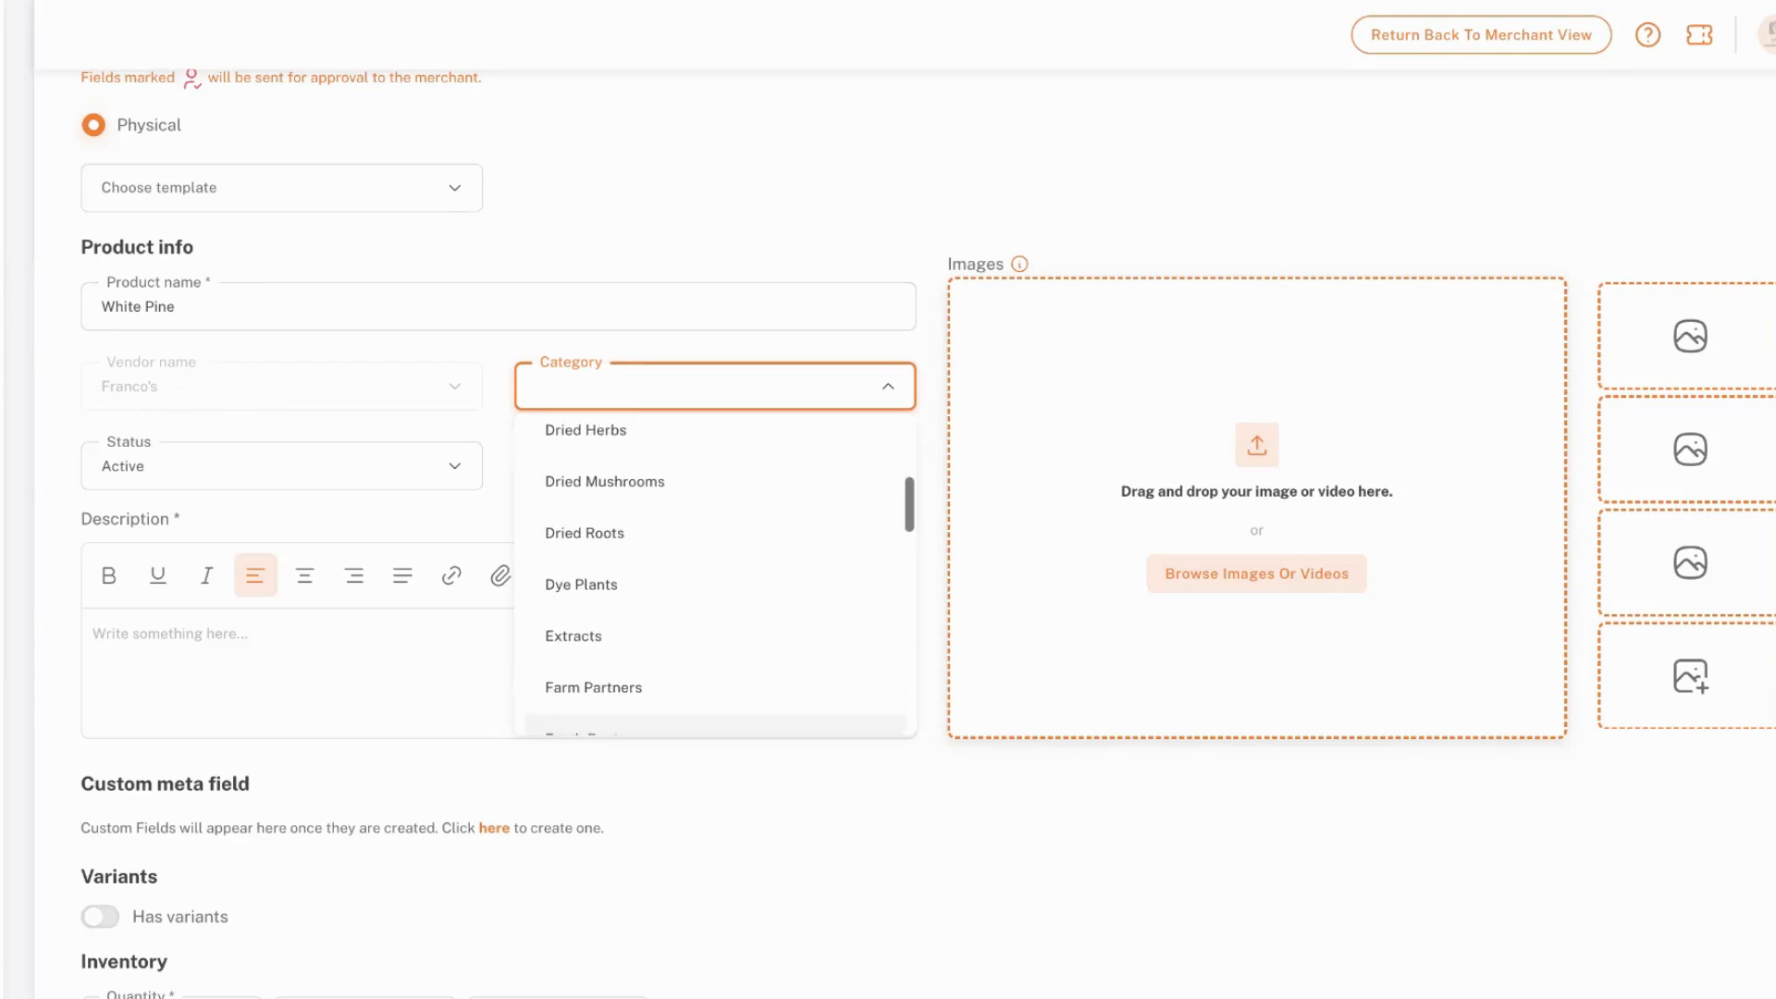
scroll(765, 475, up, 1)
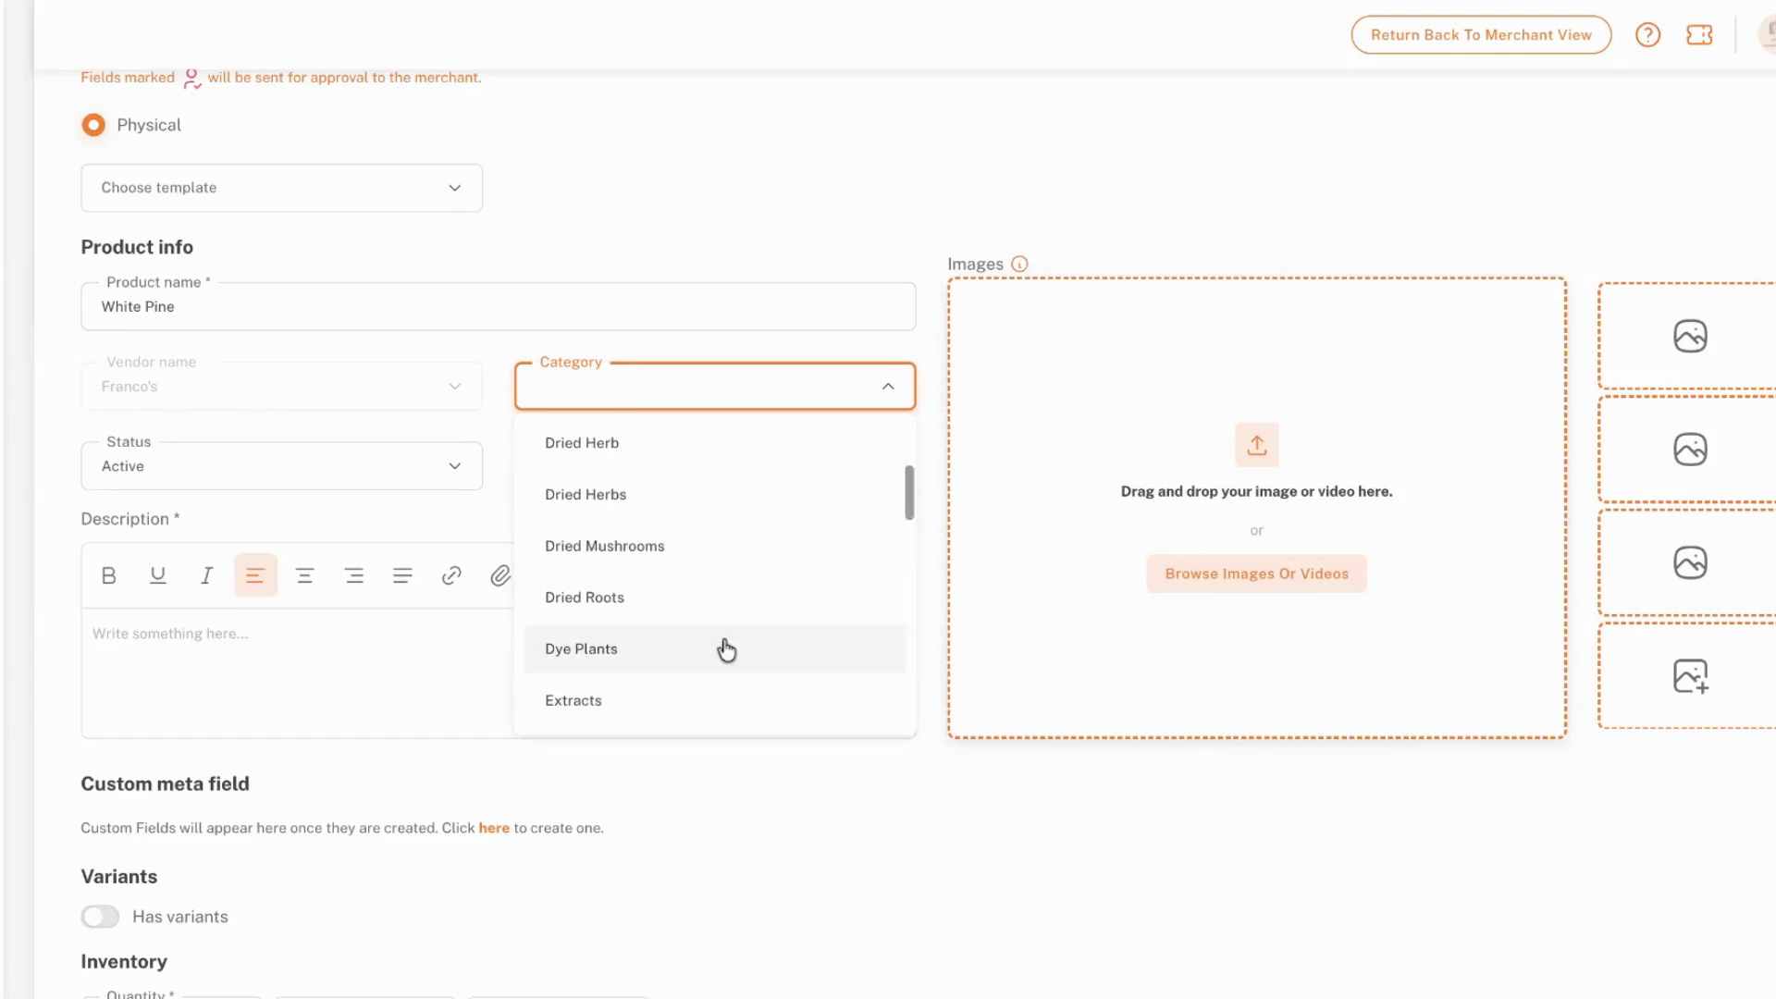
scroll(725, 647, down, 4)
scroll(726, 648, down, 1)
scroll(725, 646, up, 5)
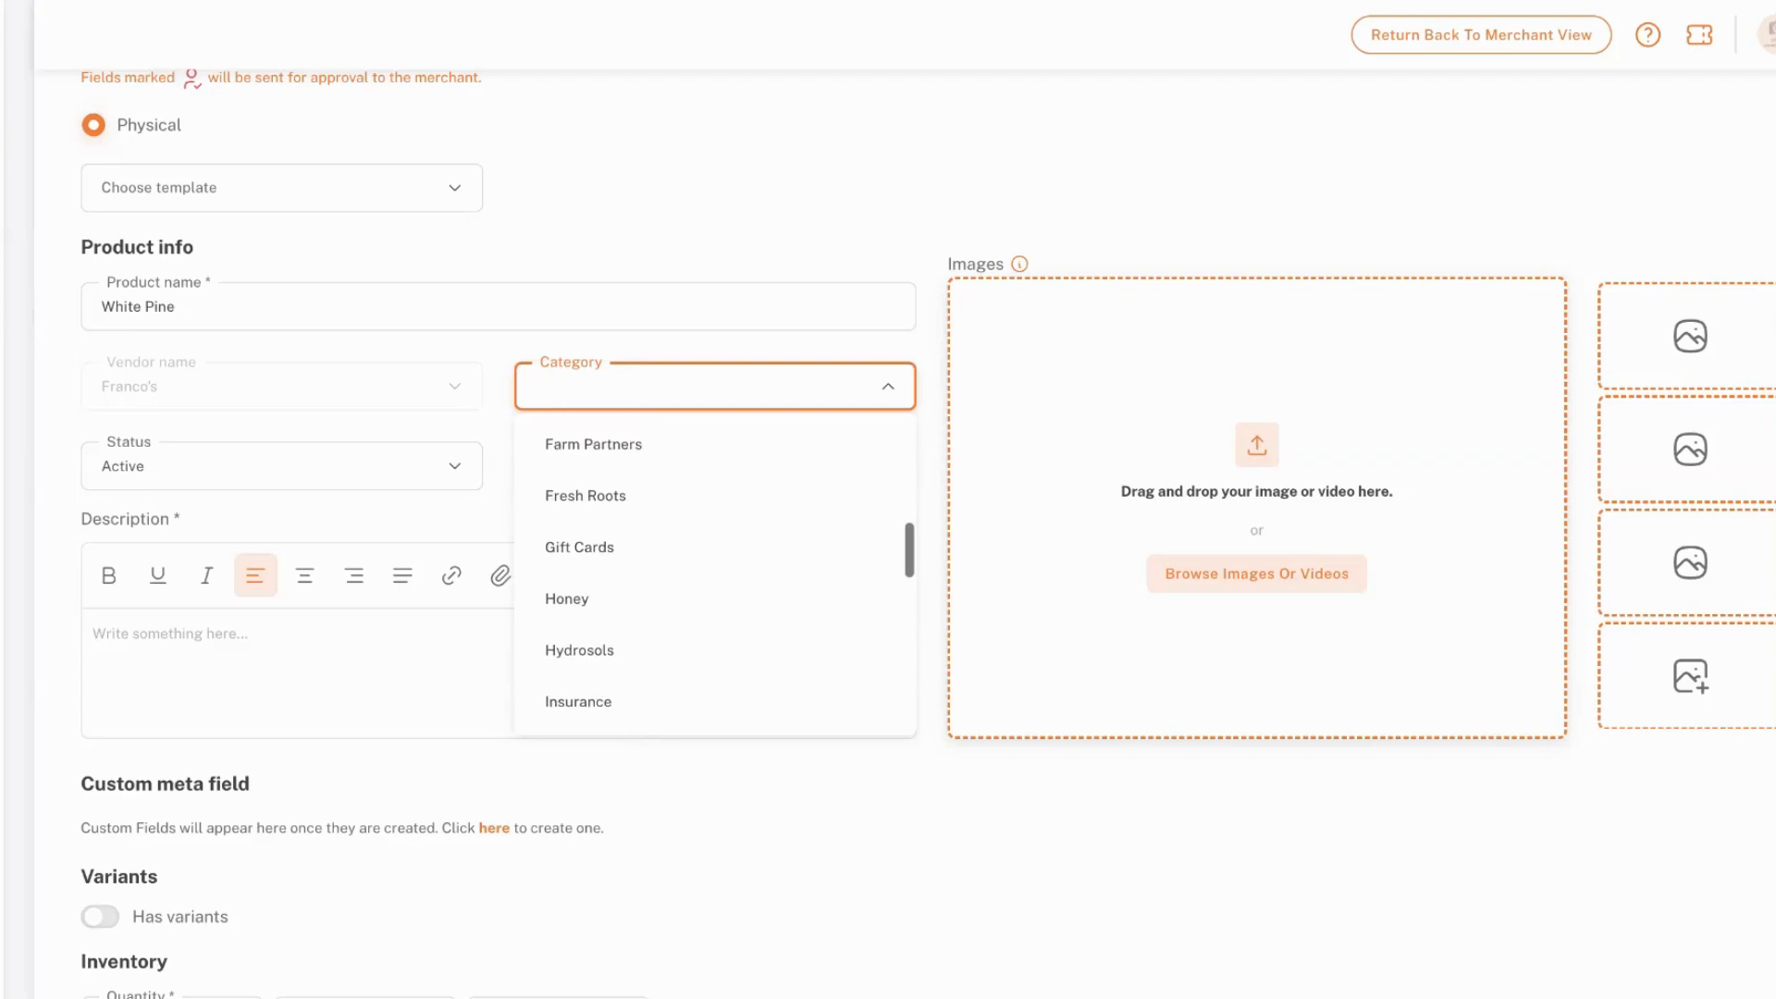
scroll(754, 527, up, 4)
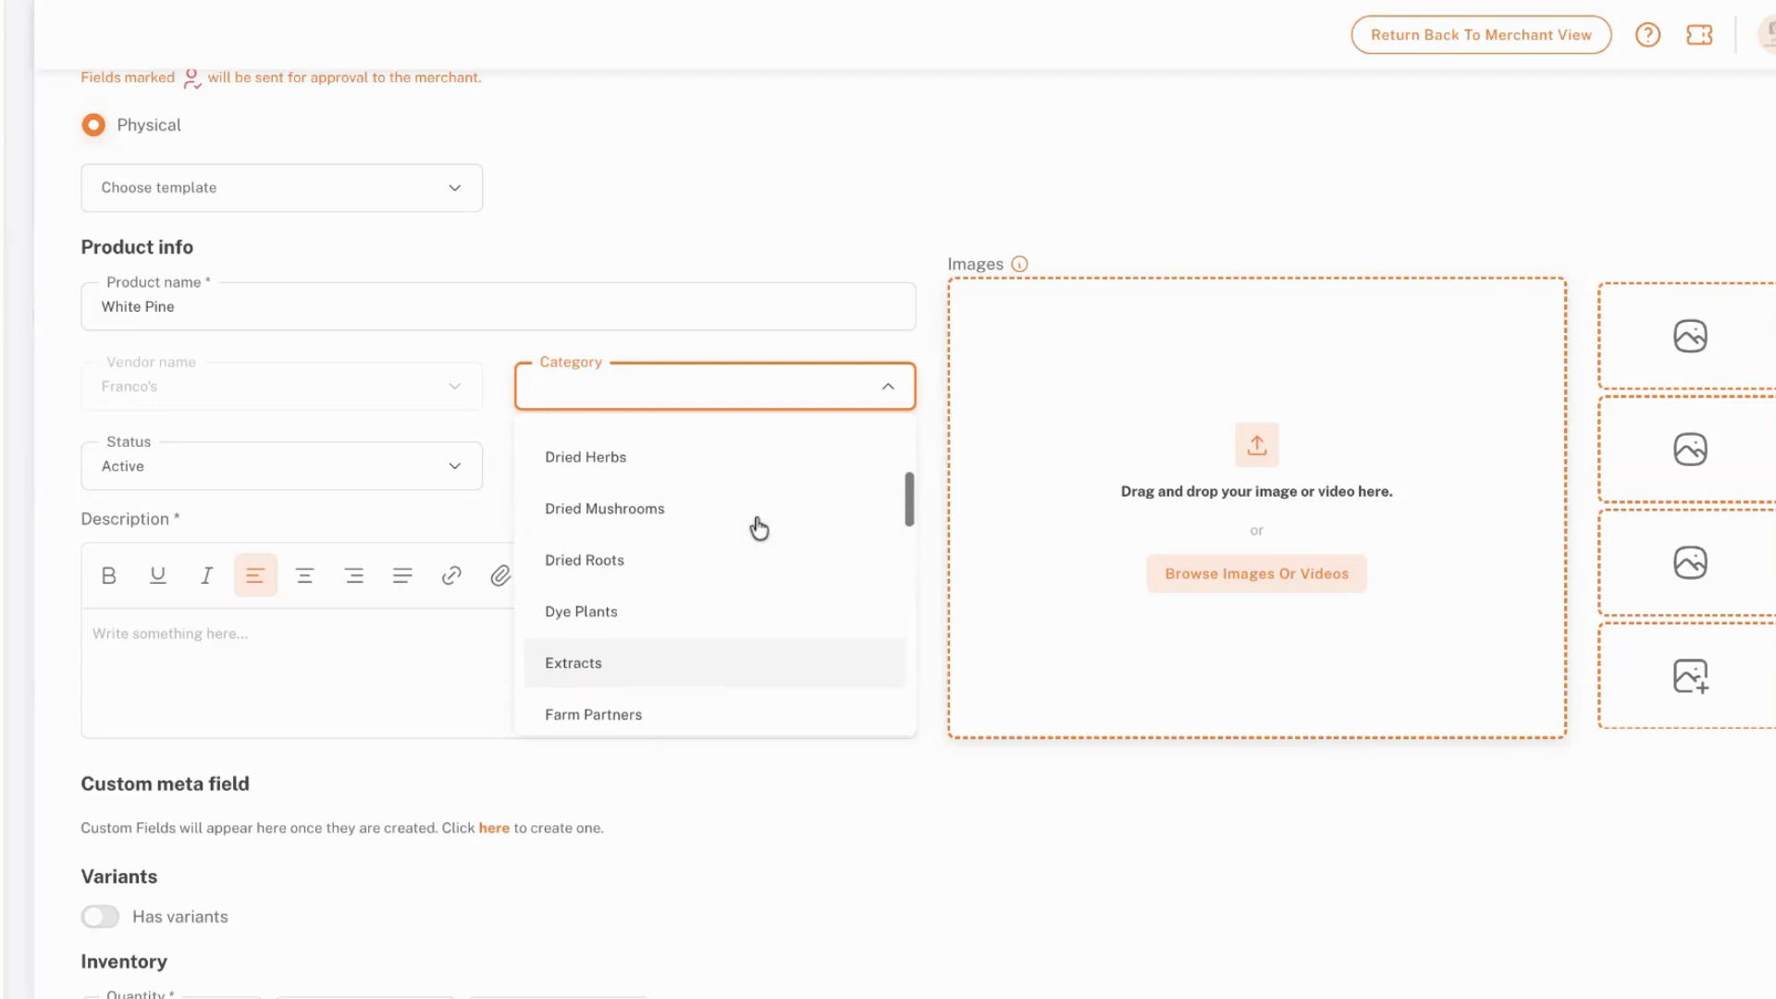
click(742, 540)
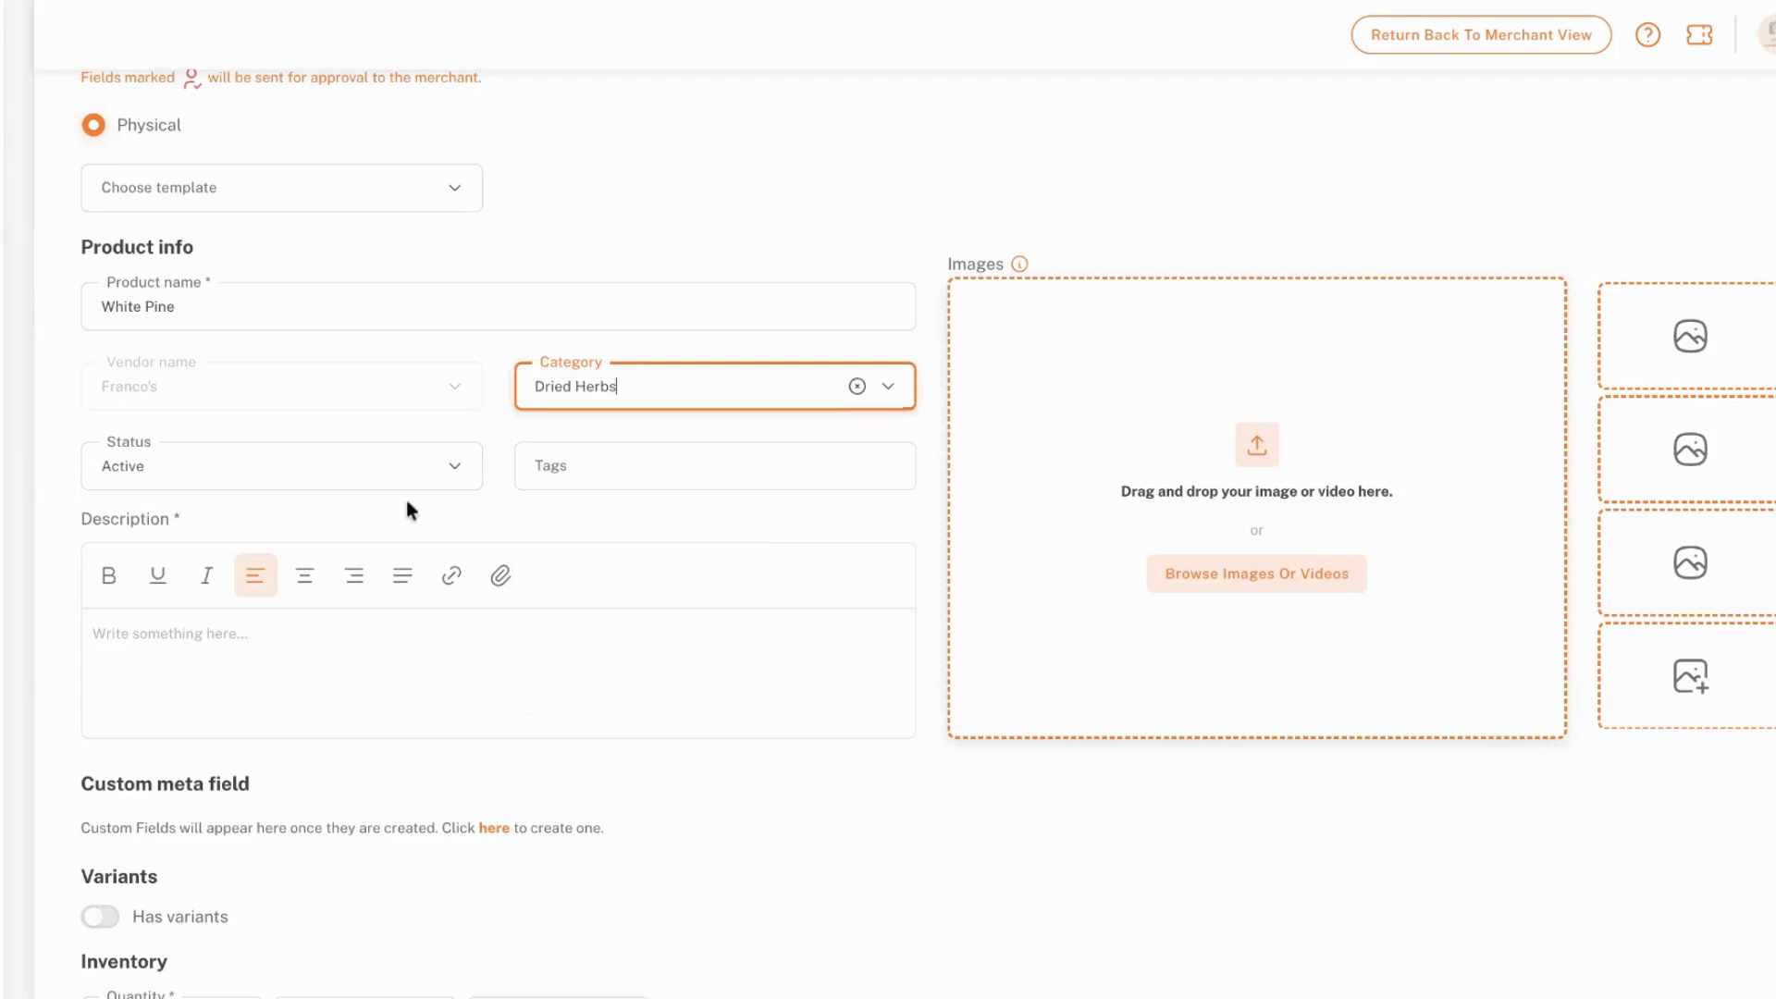
View the product's Status options, then add the tag "white pine" to the product
click(314, 476)
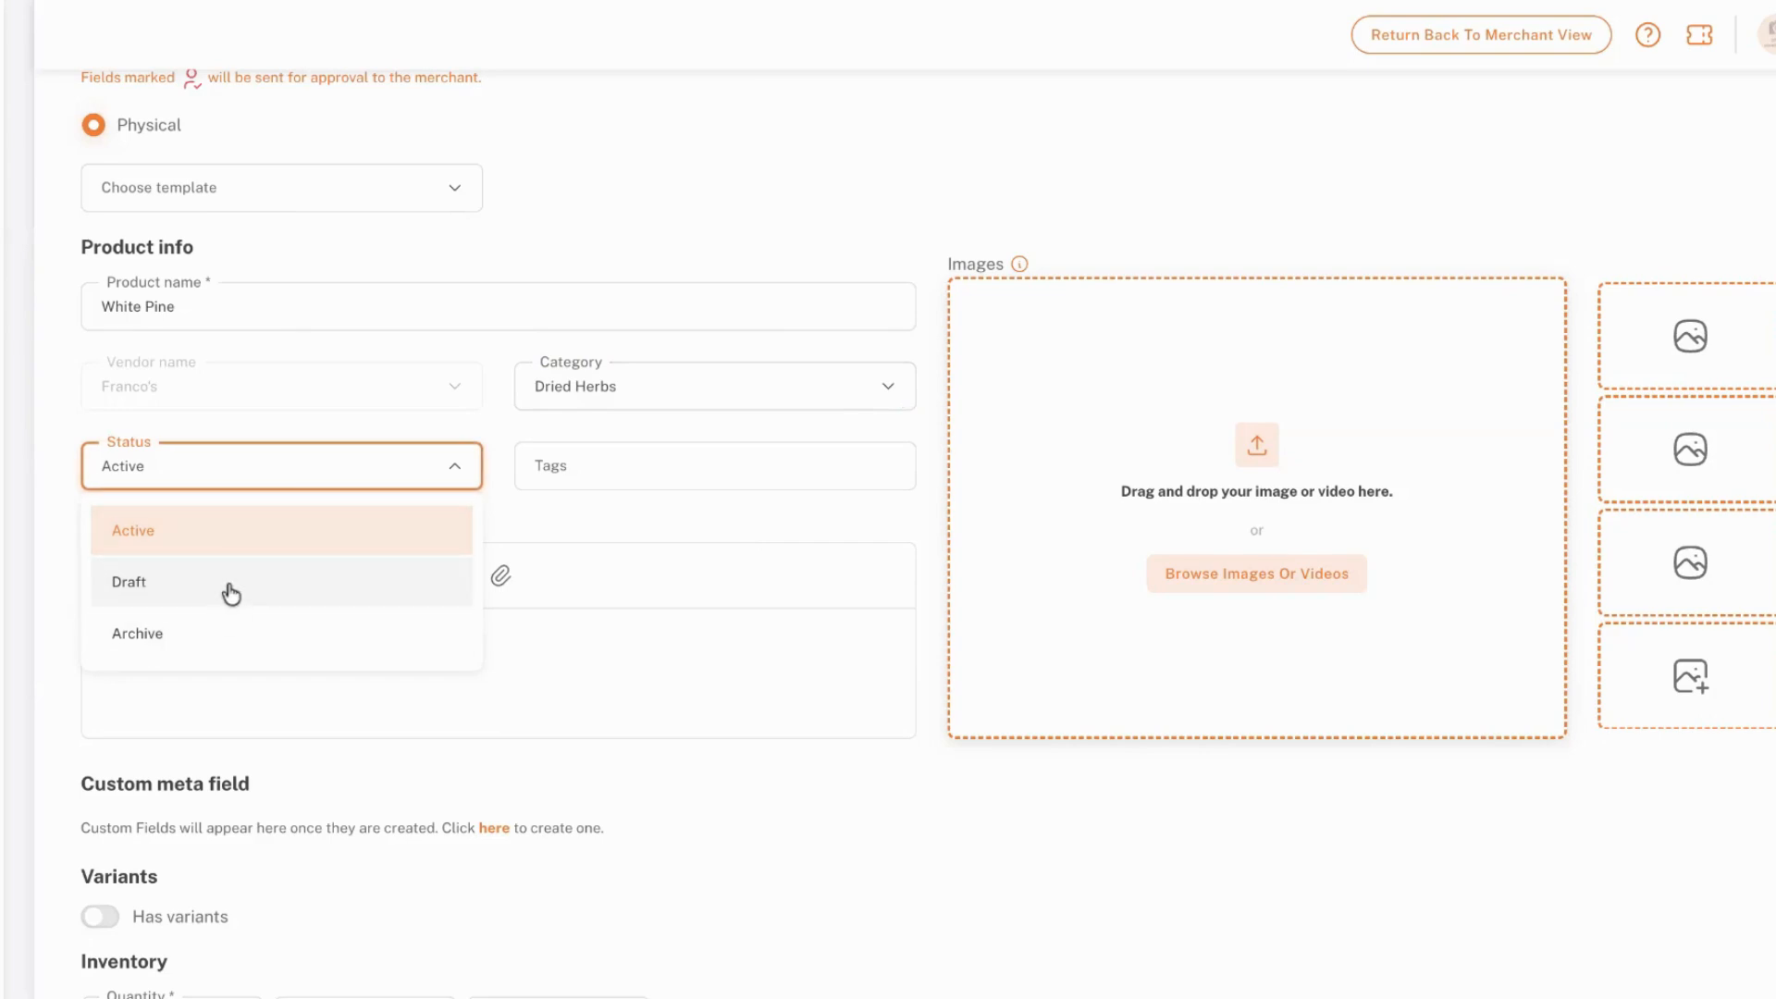
click(573, 474)
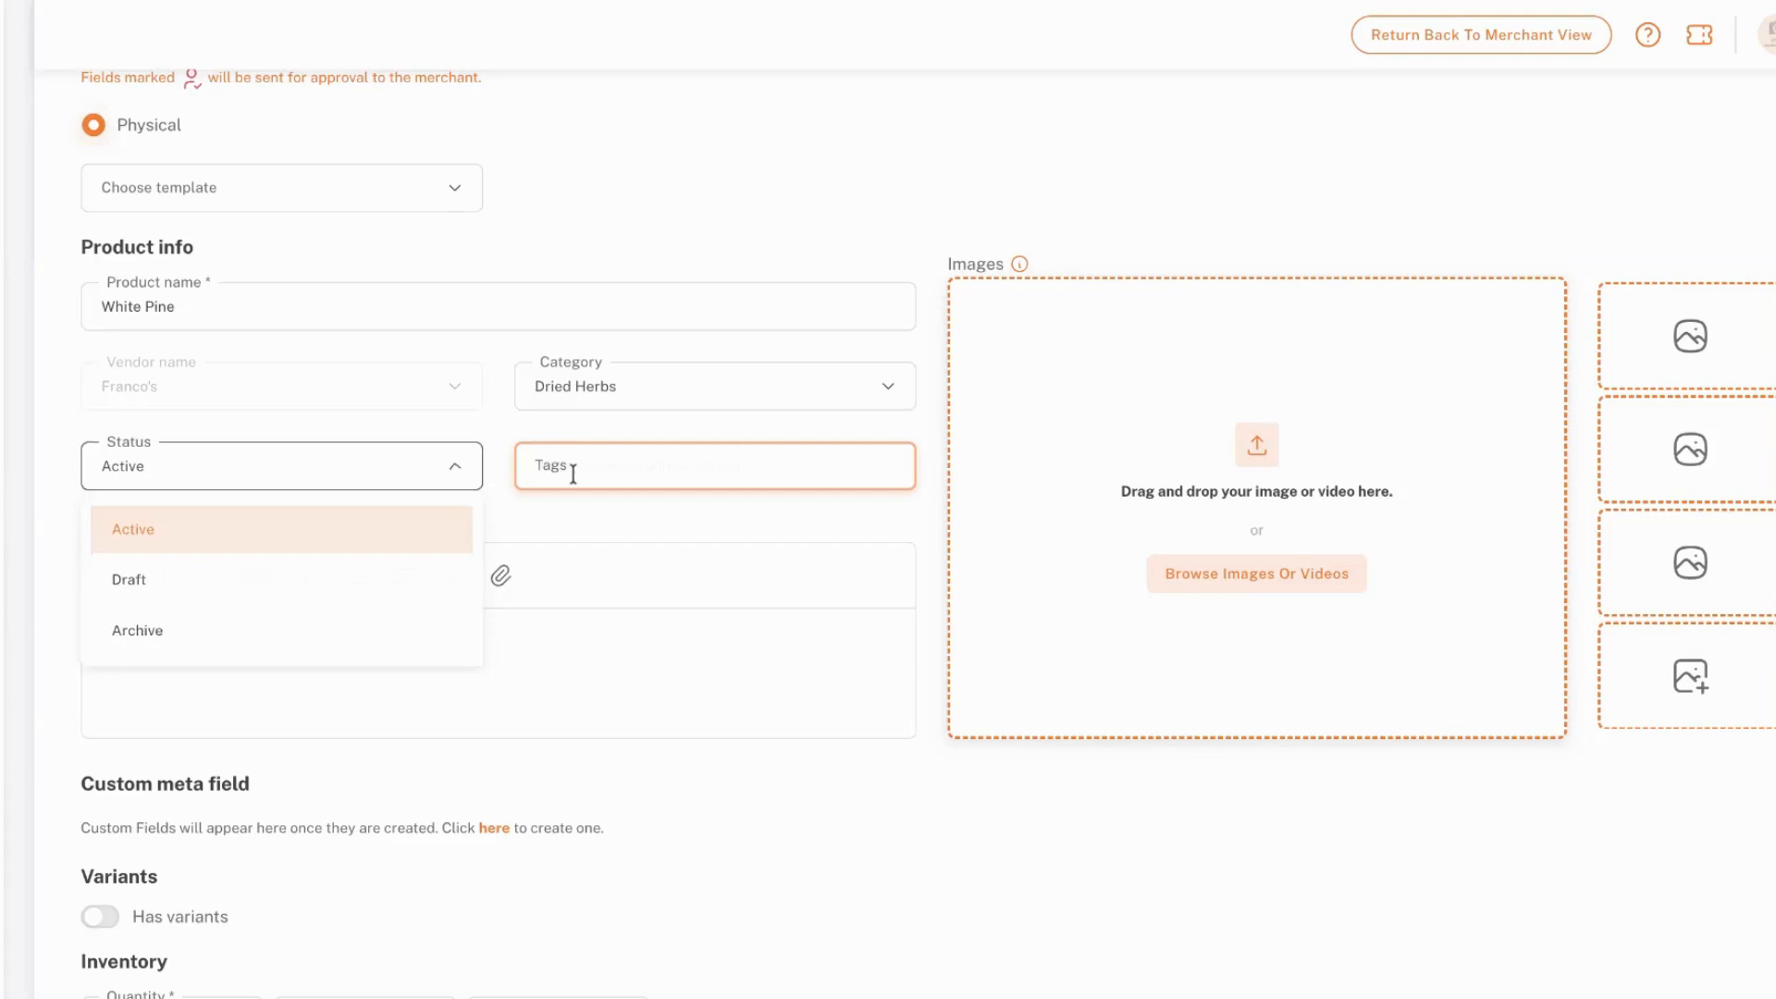
text(whi)
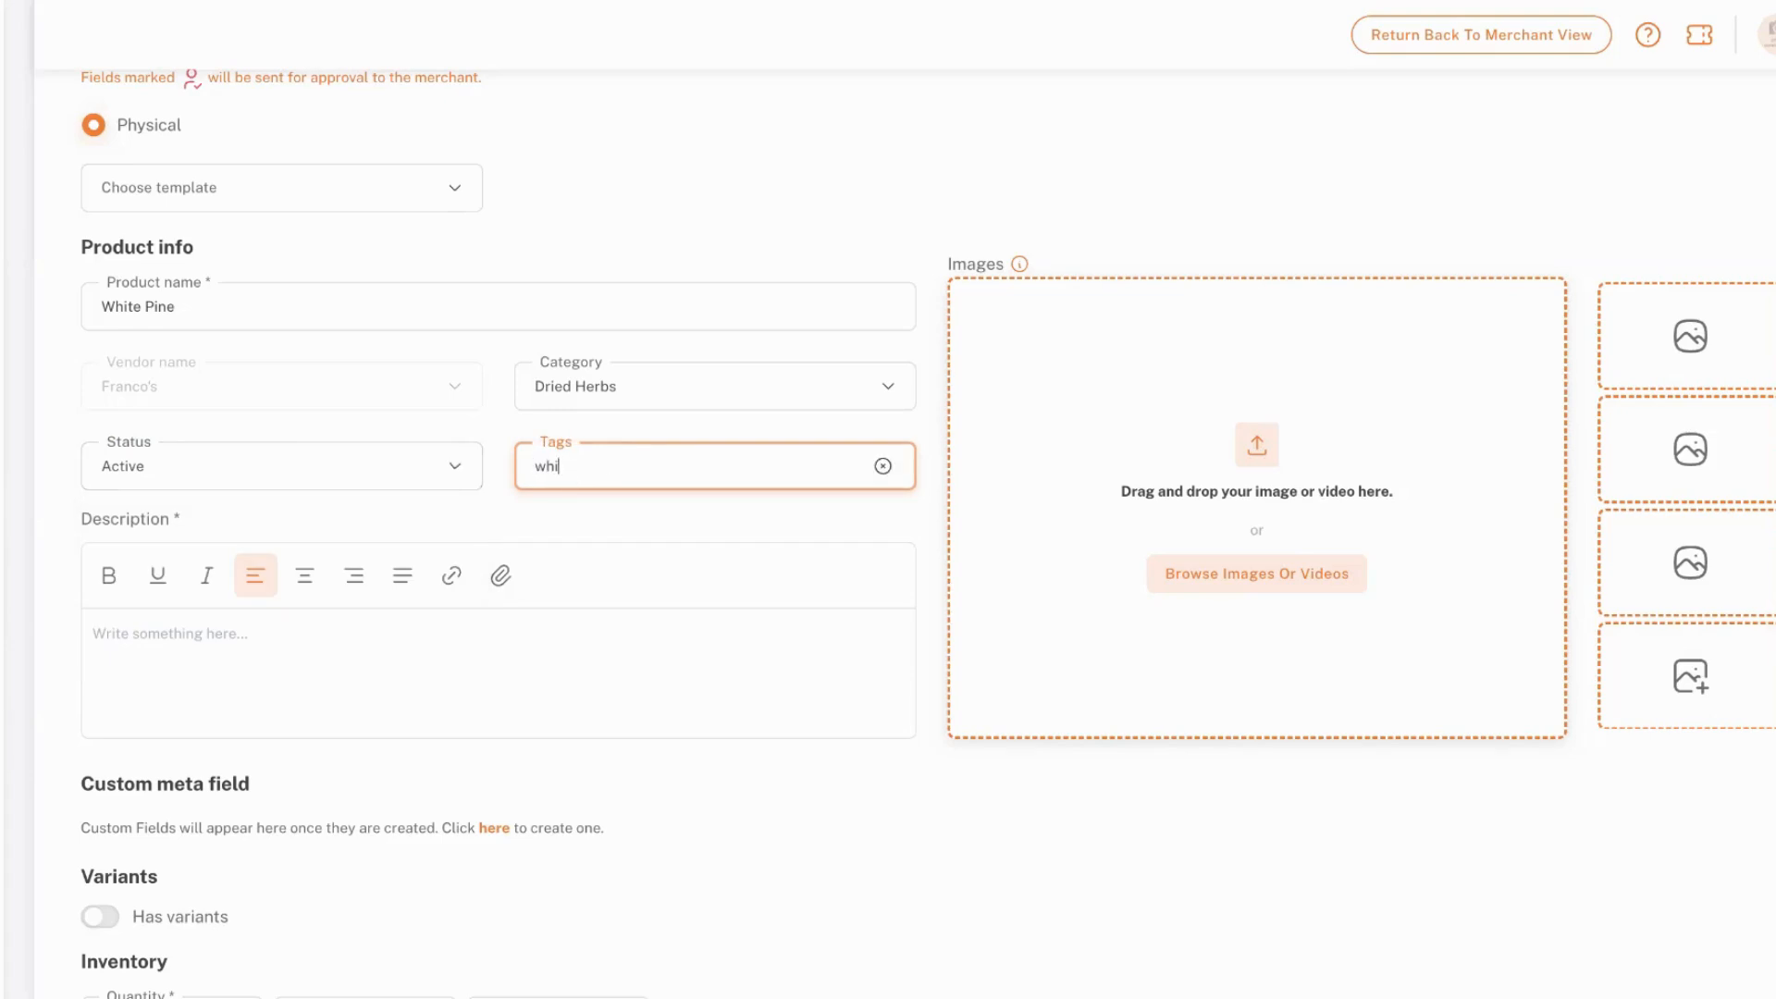
text(te pneine)
key(Return)
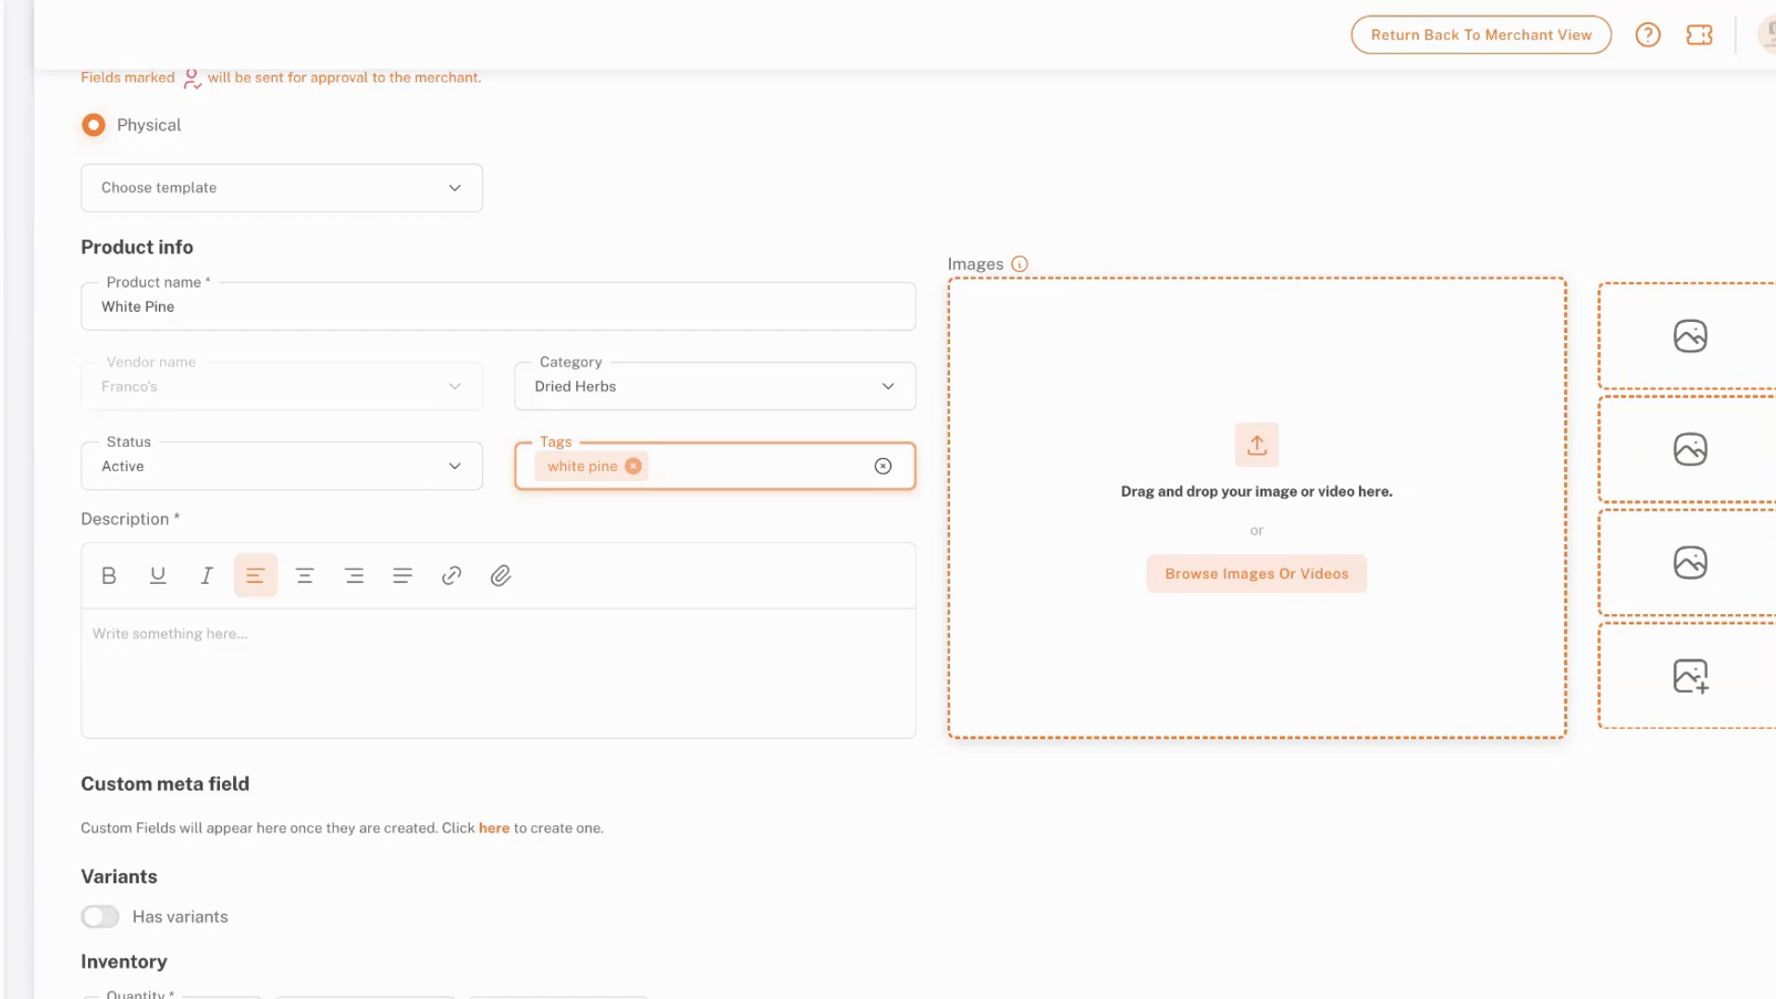
Add the tag "maine" to the product
text(maine)
key(Return)
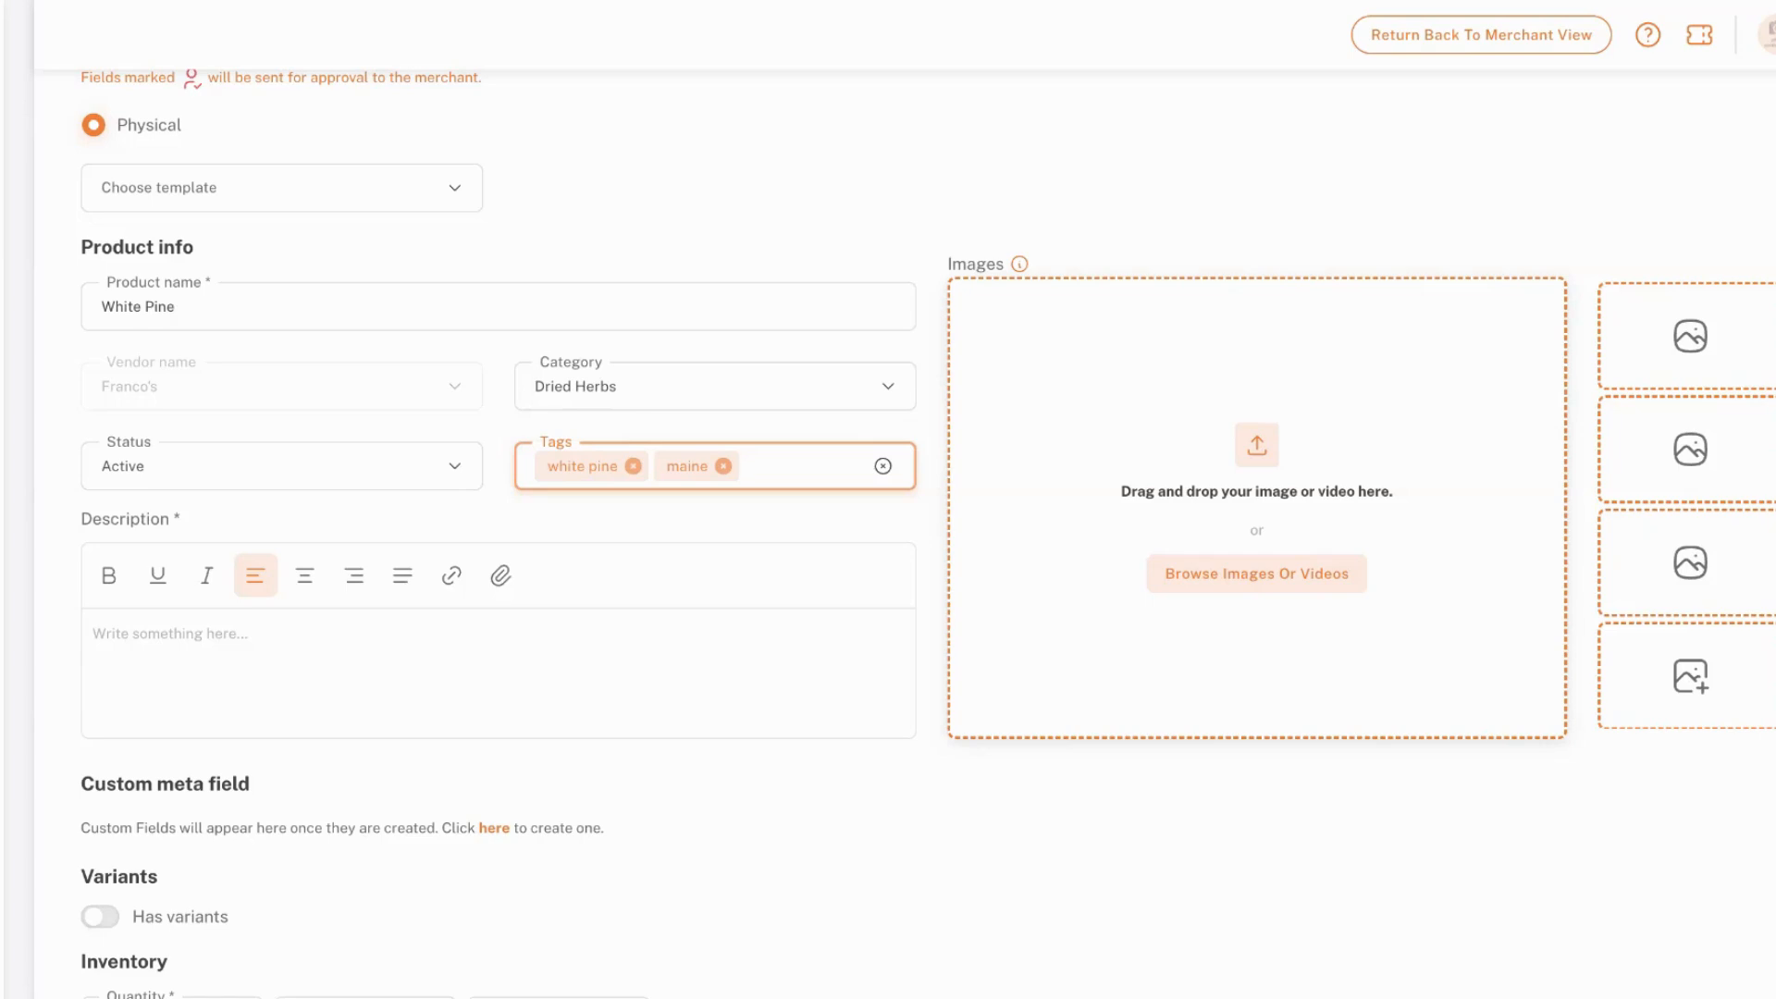
Paste the copied product text into the Description, starting with "Dried white pine needles" and including the botanical name, growing and drying details
click(243, 653)
scroll(243, 653, down, 3)
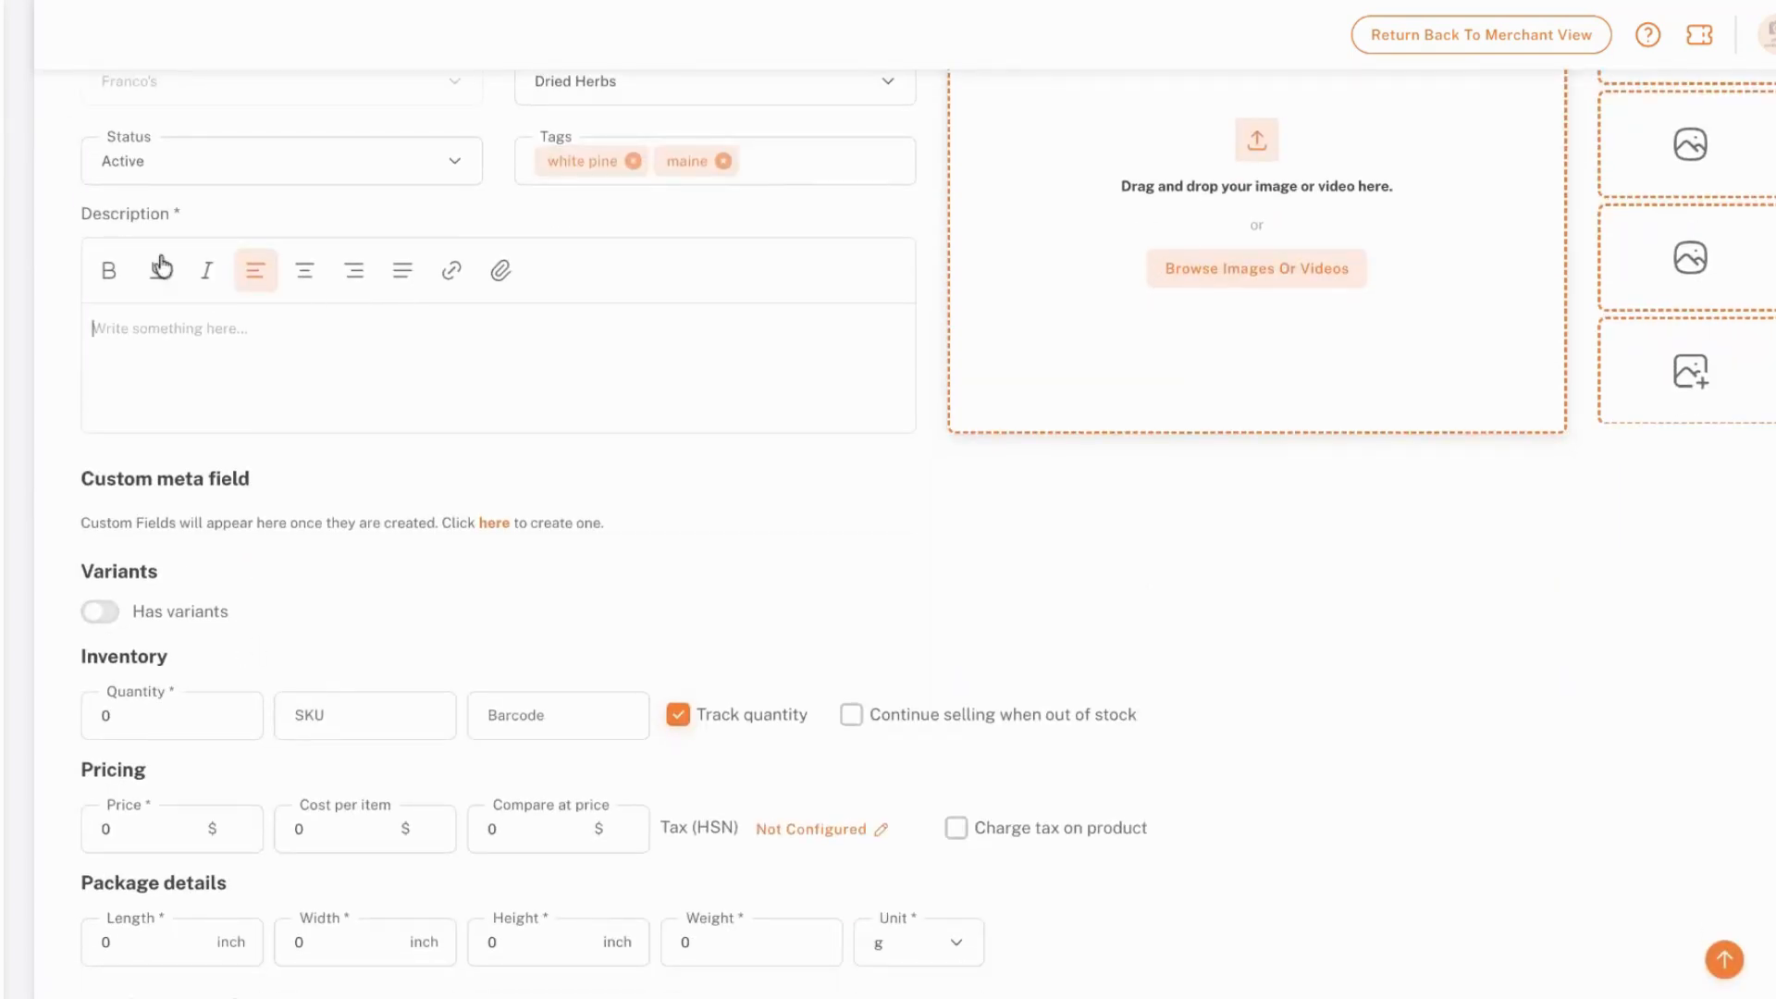
drag(608, 324, 55, 331)
key(BackSpace)
text(Dried white pine needles Pinus strobus Grown regeneratively, following organic standards, by one of our partner farms in the Meeting House Farm Collaborative. Plants are dried immediately after harvest in the on-farm drying facility to maximize potency and preserve quality)
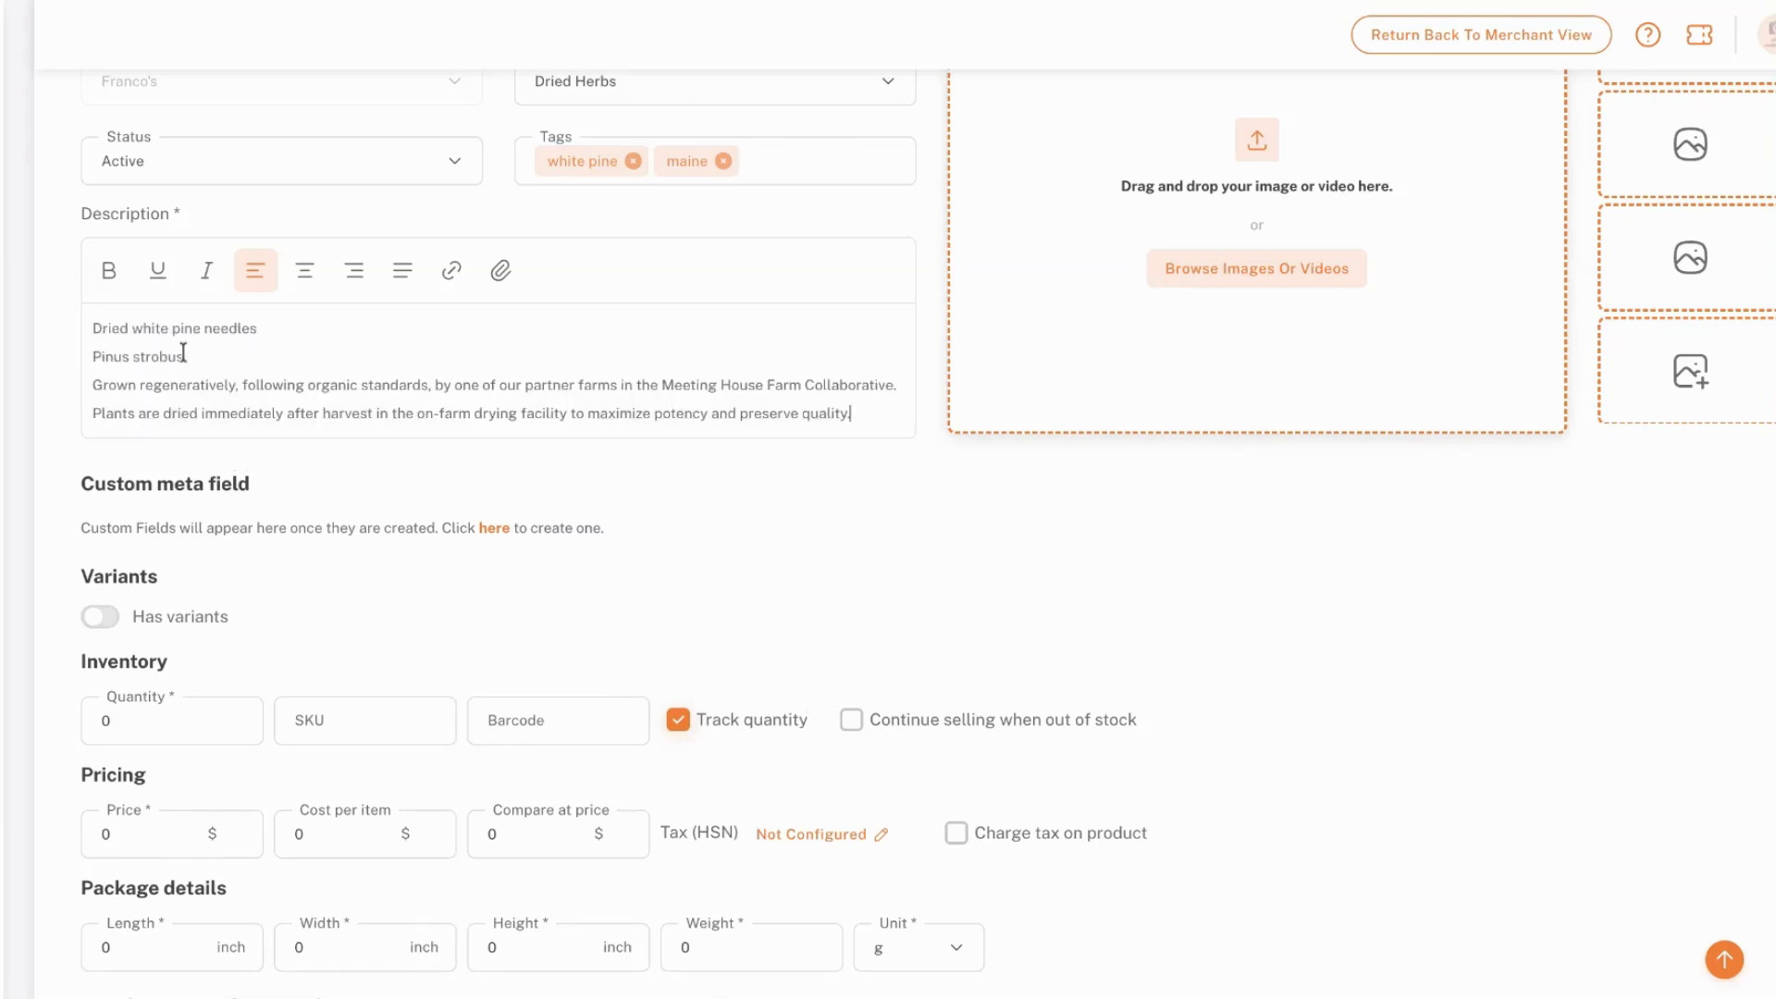
Italicize the botanical name "Pinus strobus" in the product description
drag(176, 355, 80, 364)
drag(205, 362, 87, 357)
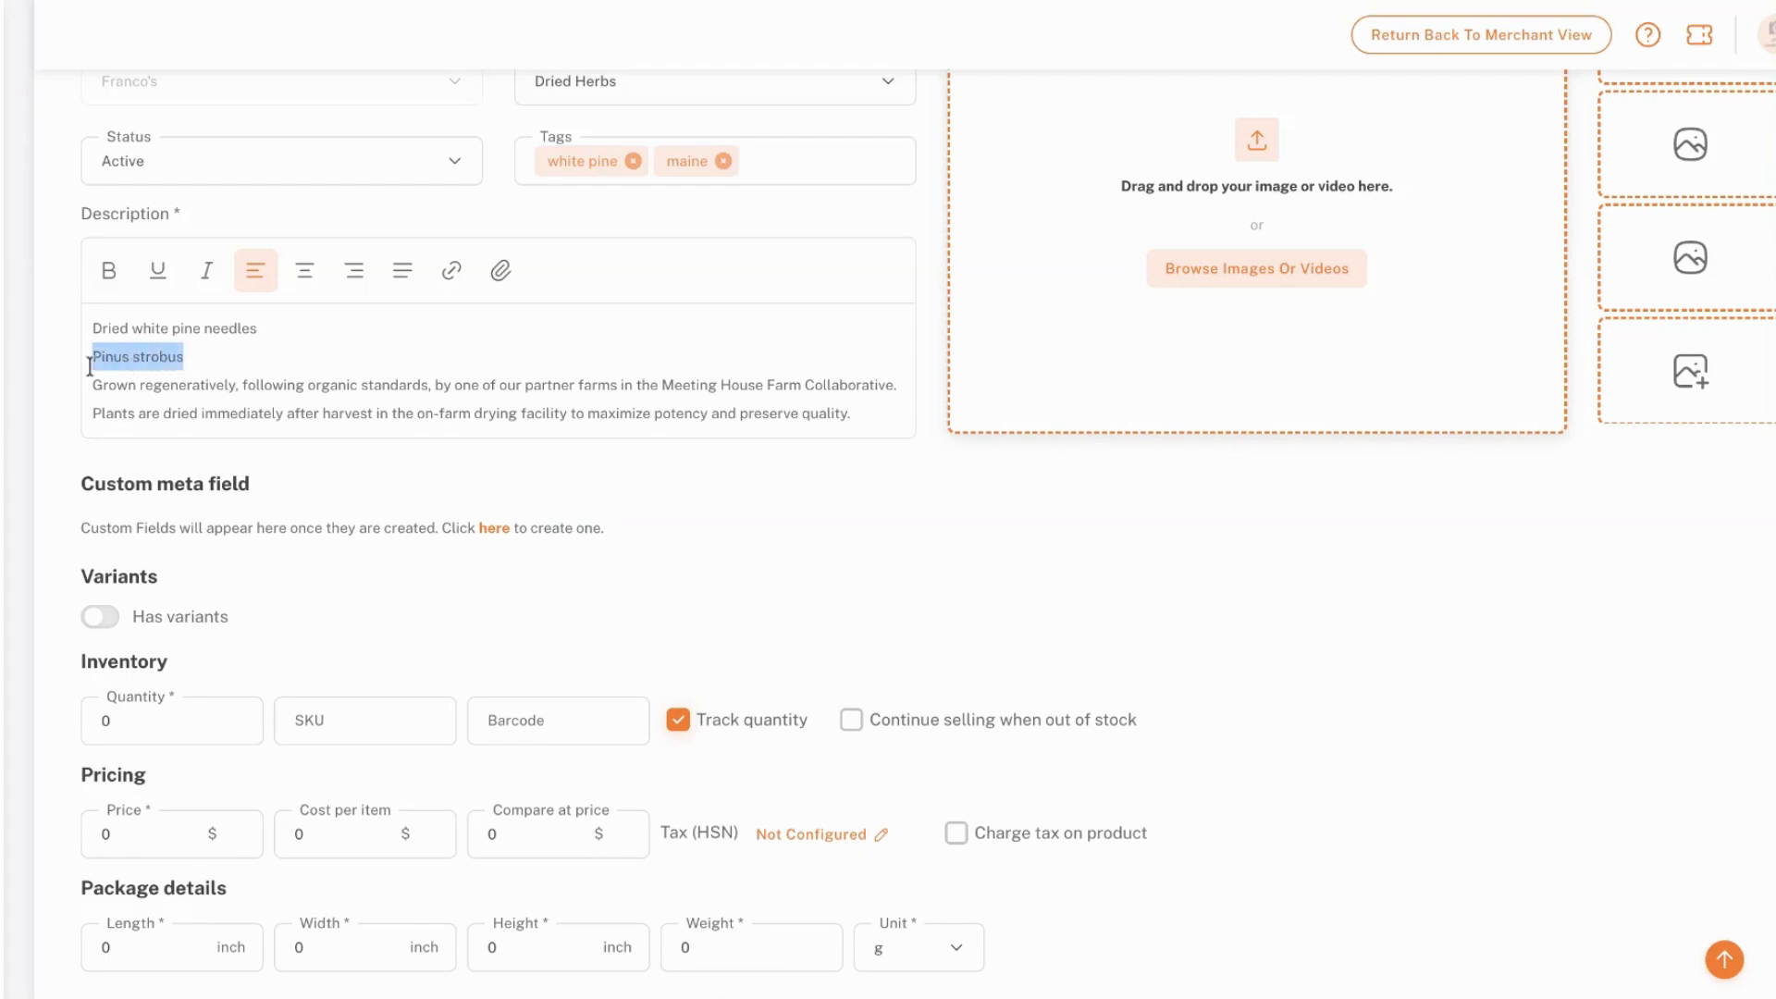
scroll(231, 296, up, 3)
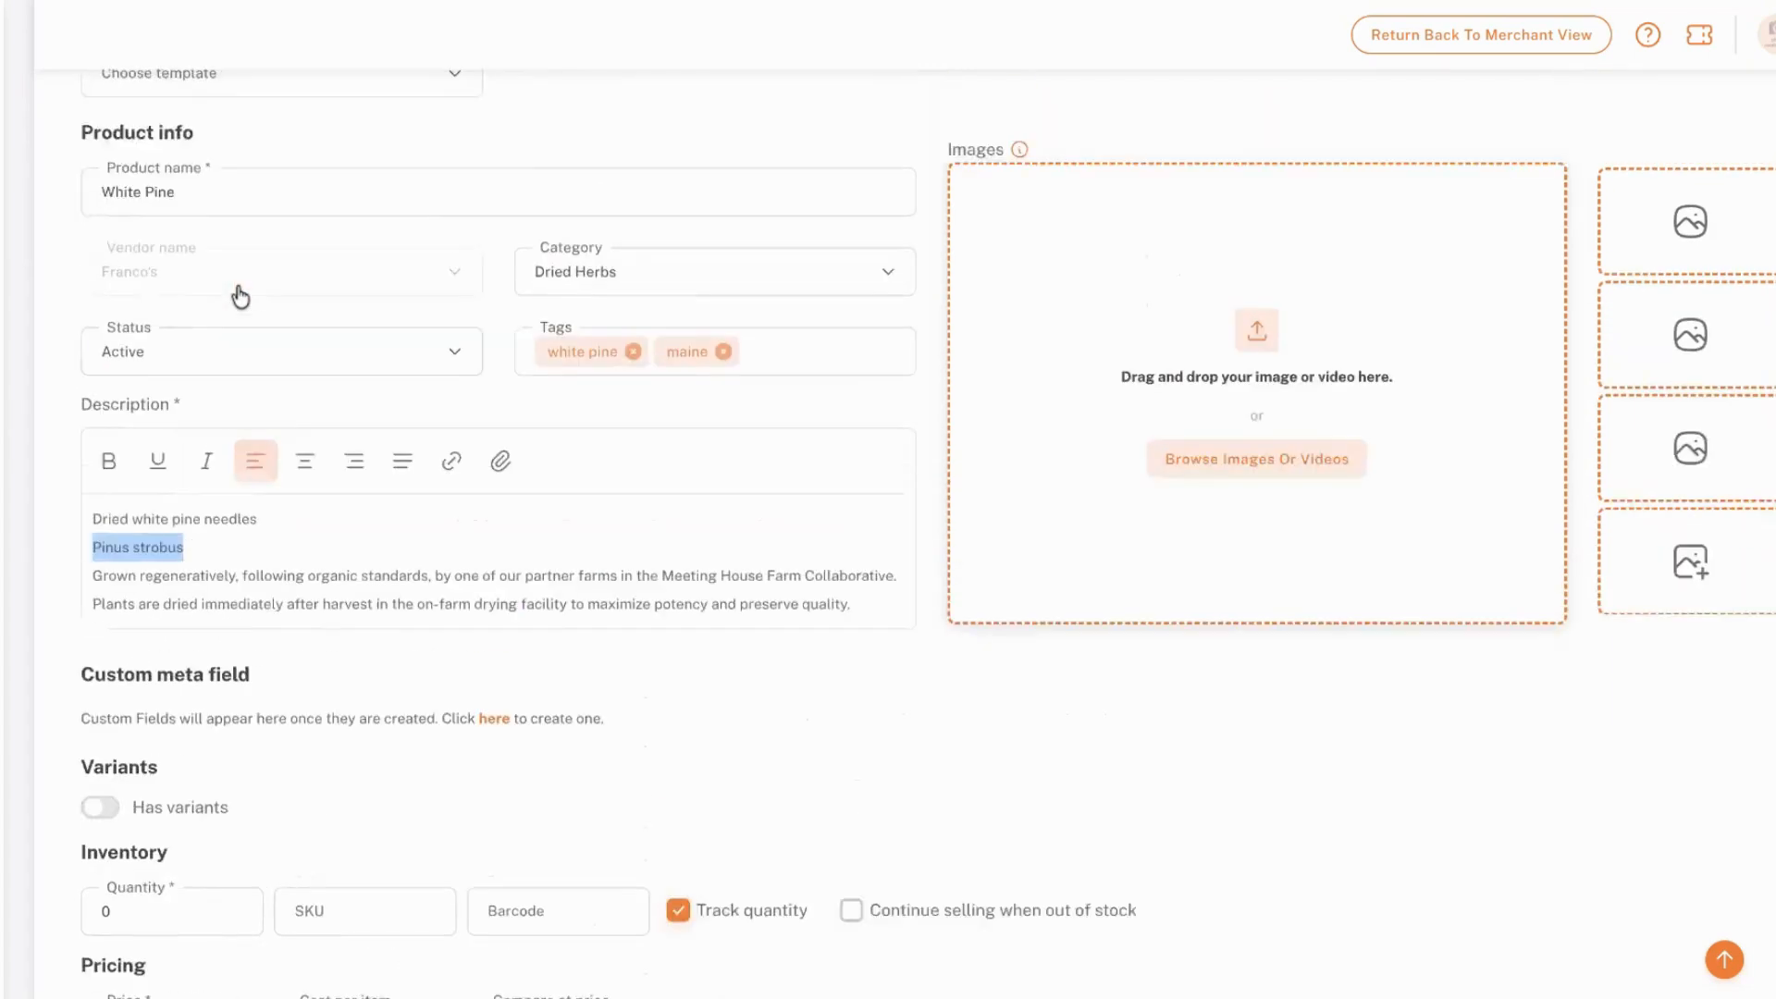
scroll(198, 301, down, 2)
scroll(199, 308, down, 1)
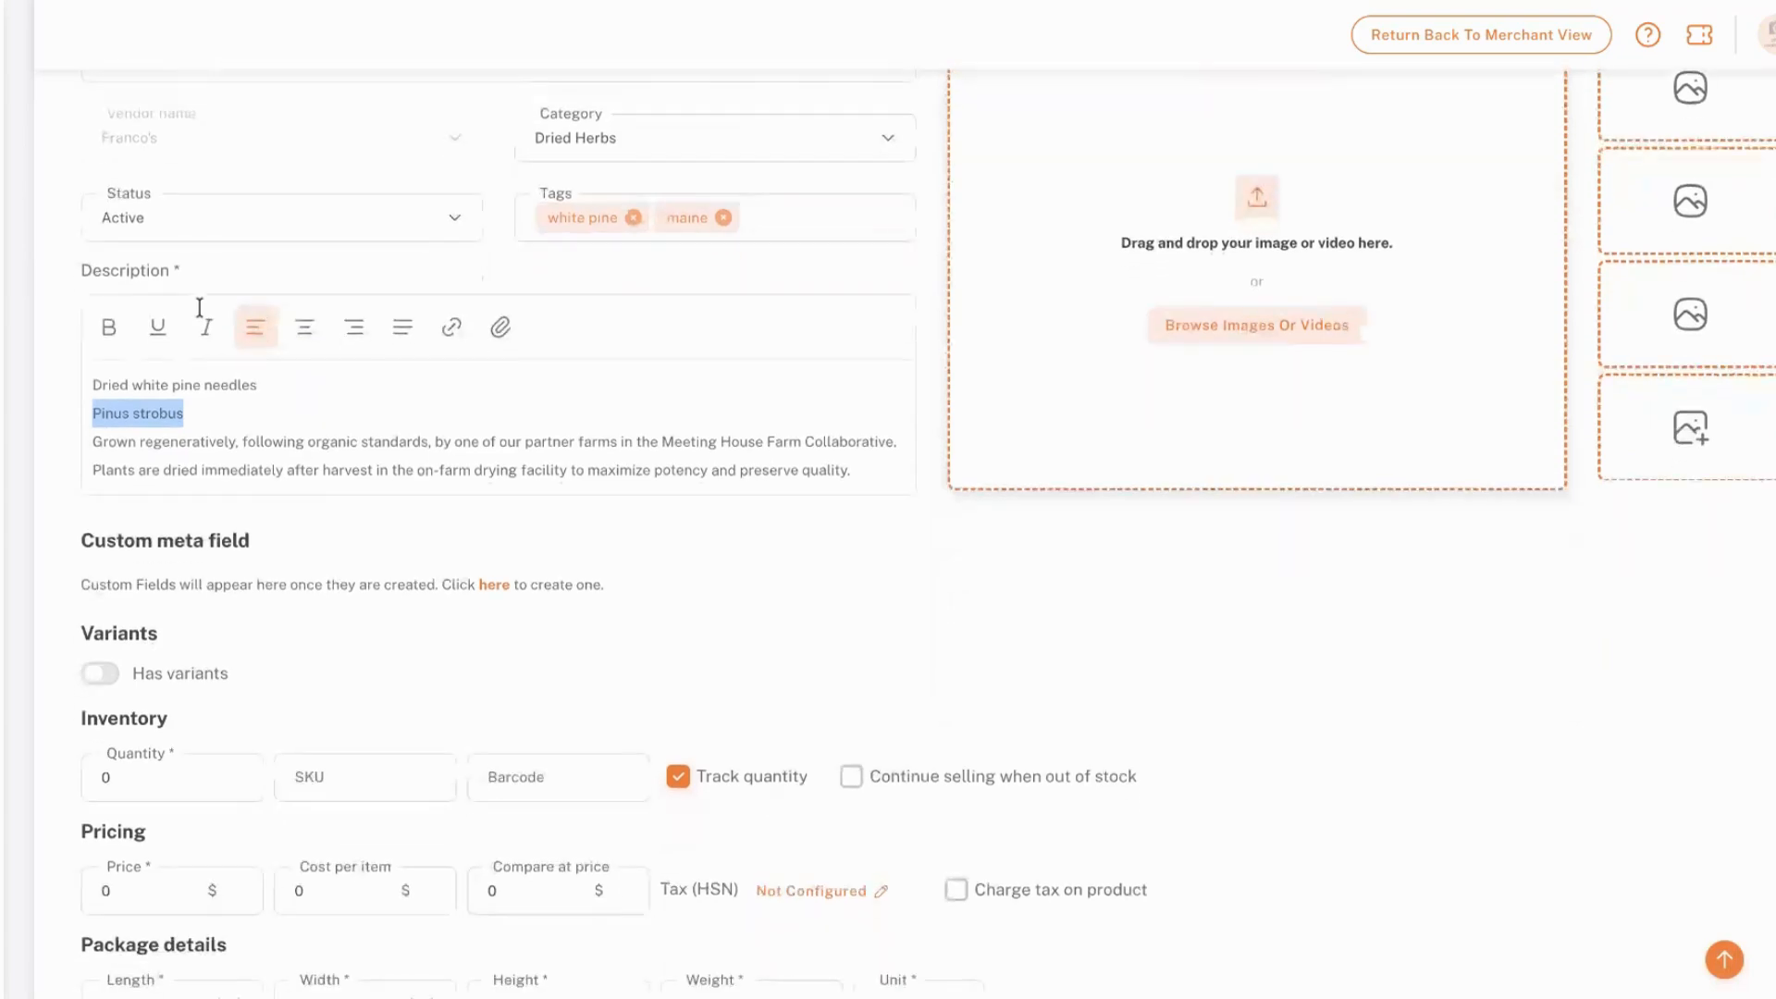
click(214, 332)
click(208, 411)
scroll(207, 413, down, 2)
drag(145, 354, 620, 353)
click(620, 360)
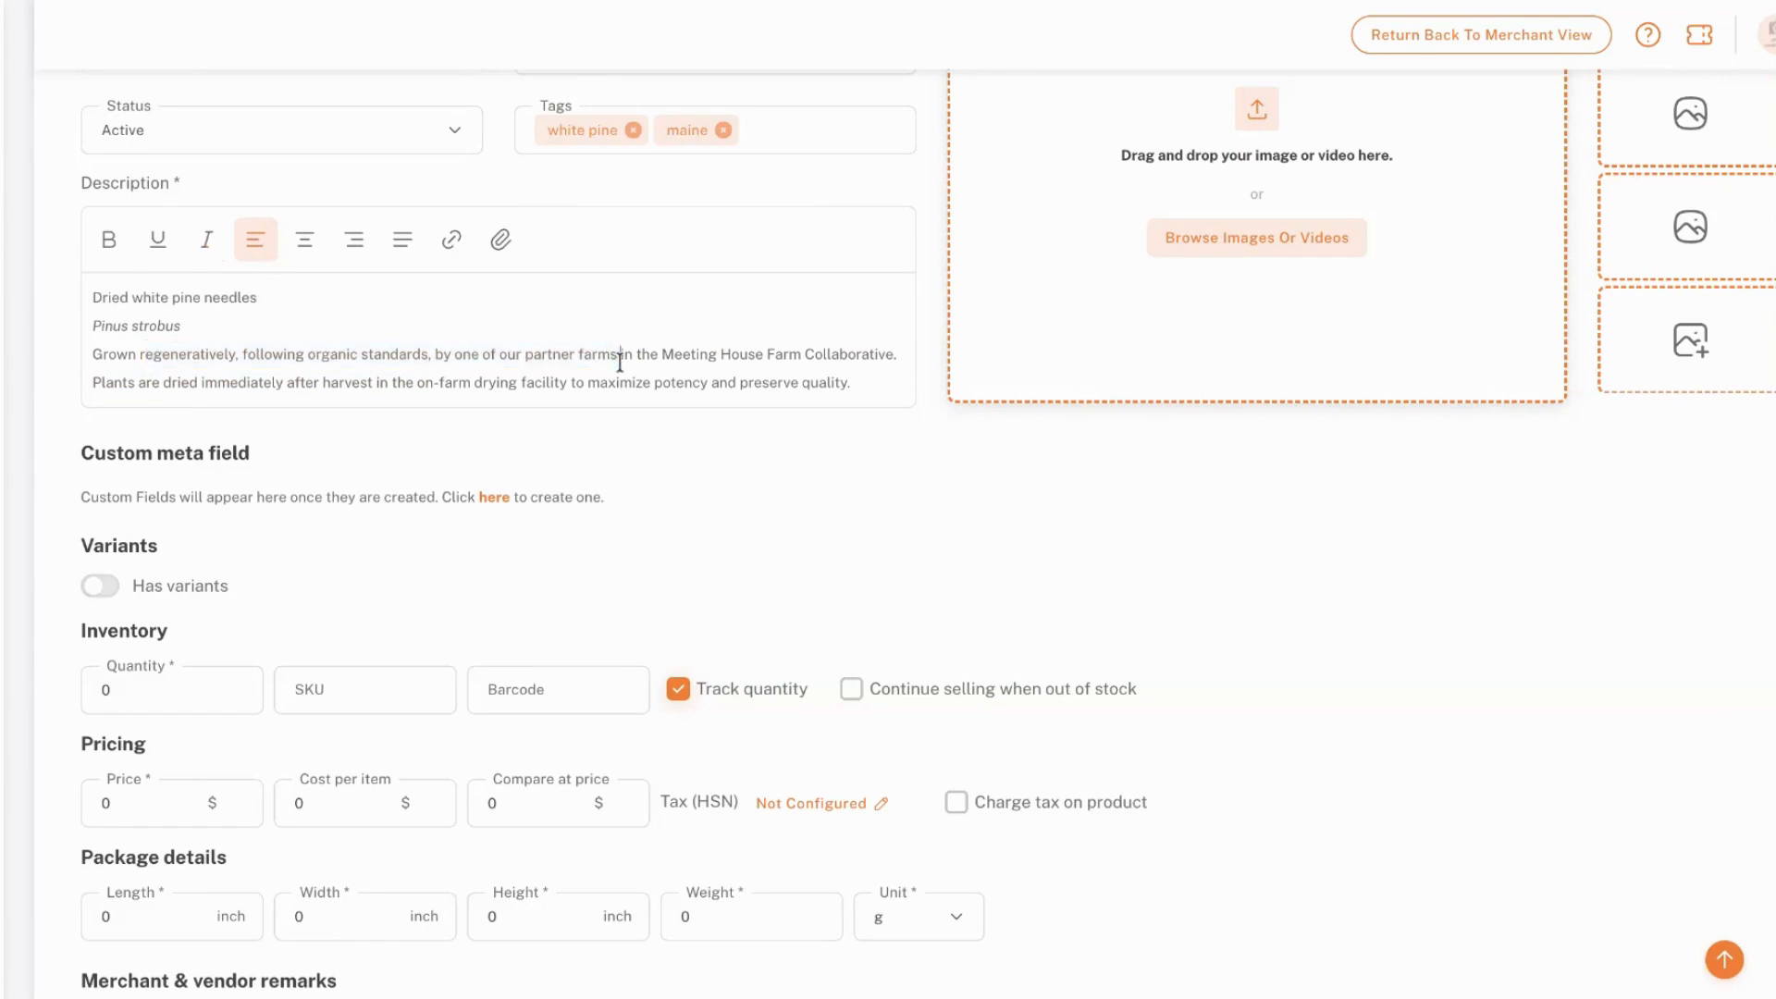
Examine the option types offered for product variants and the inventory, pricing and package fields used without variants
scroll(619, 361, down, 4)
scroll(175, 452, down, 4)
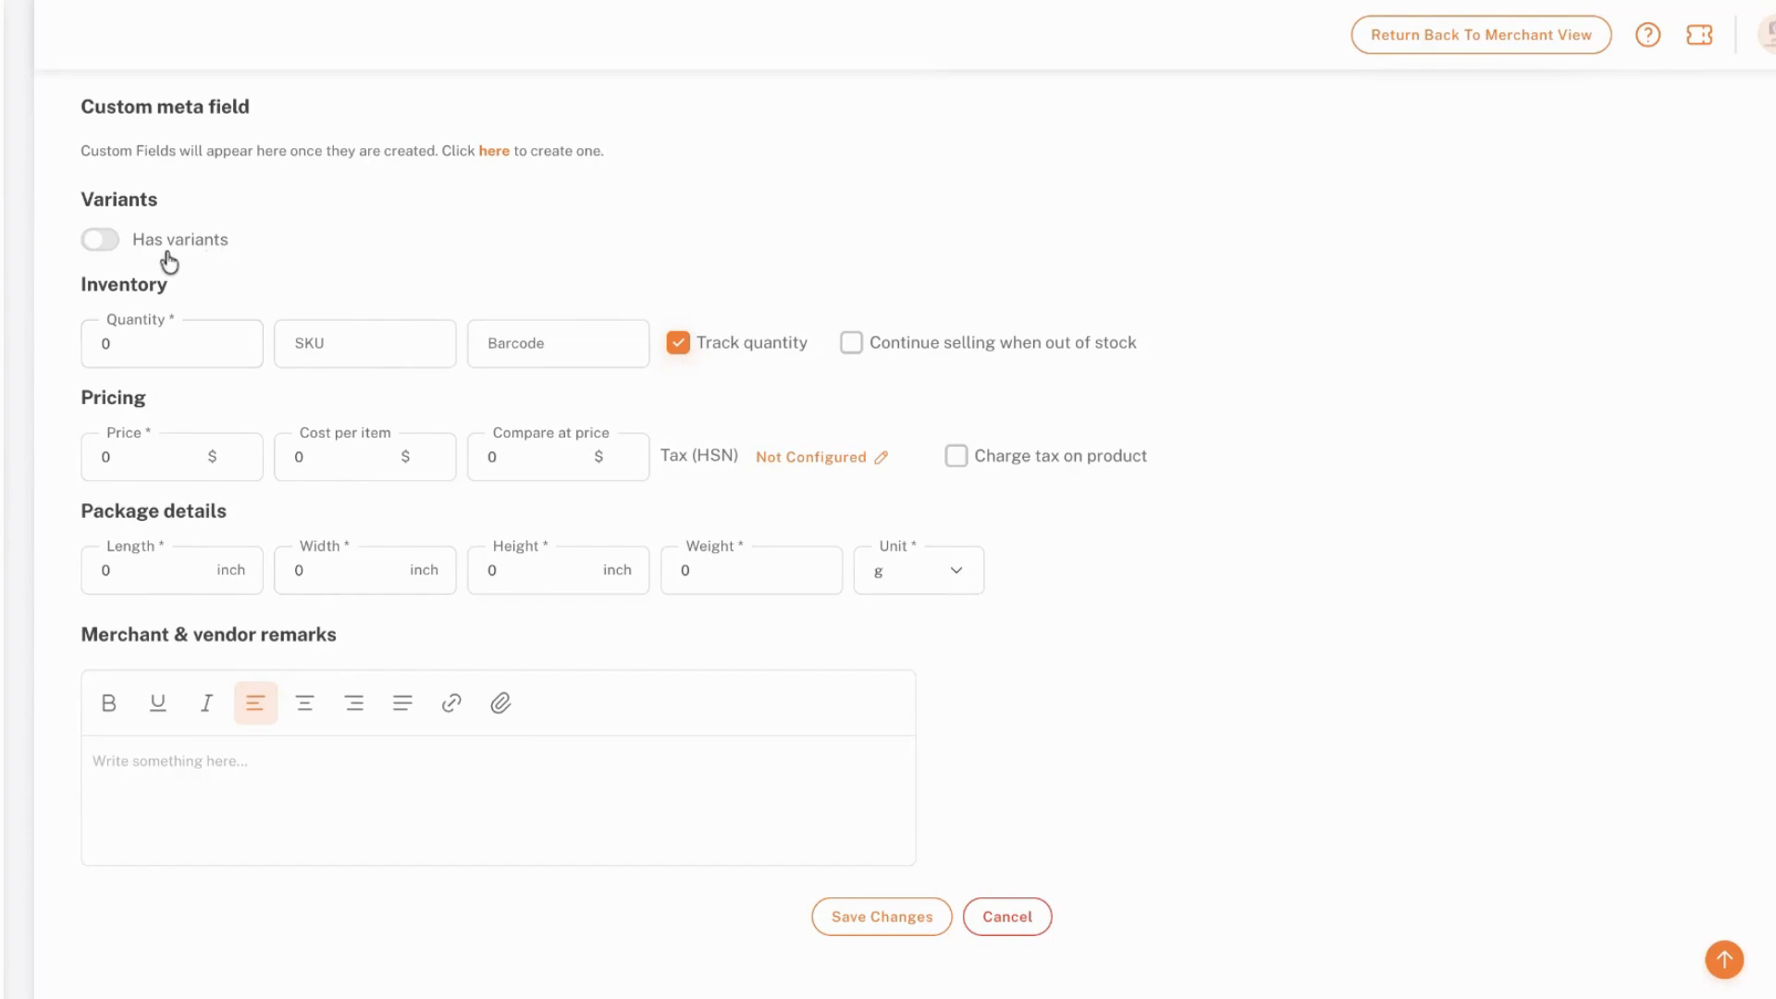
click(105, 240)
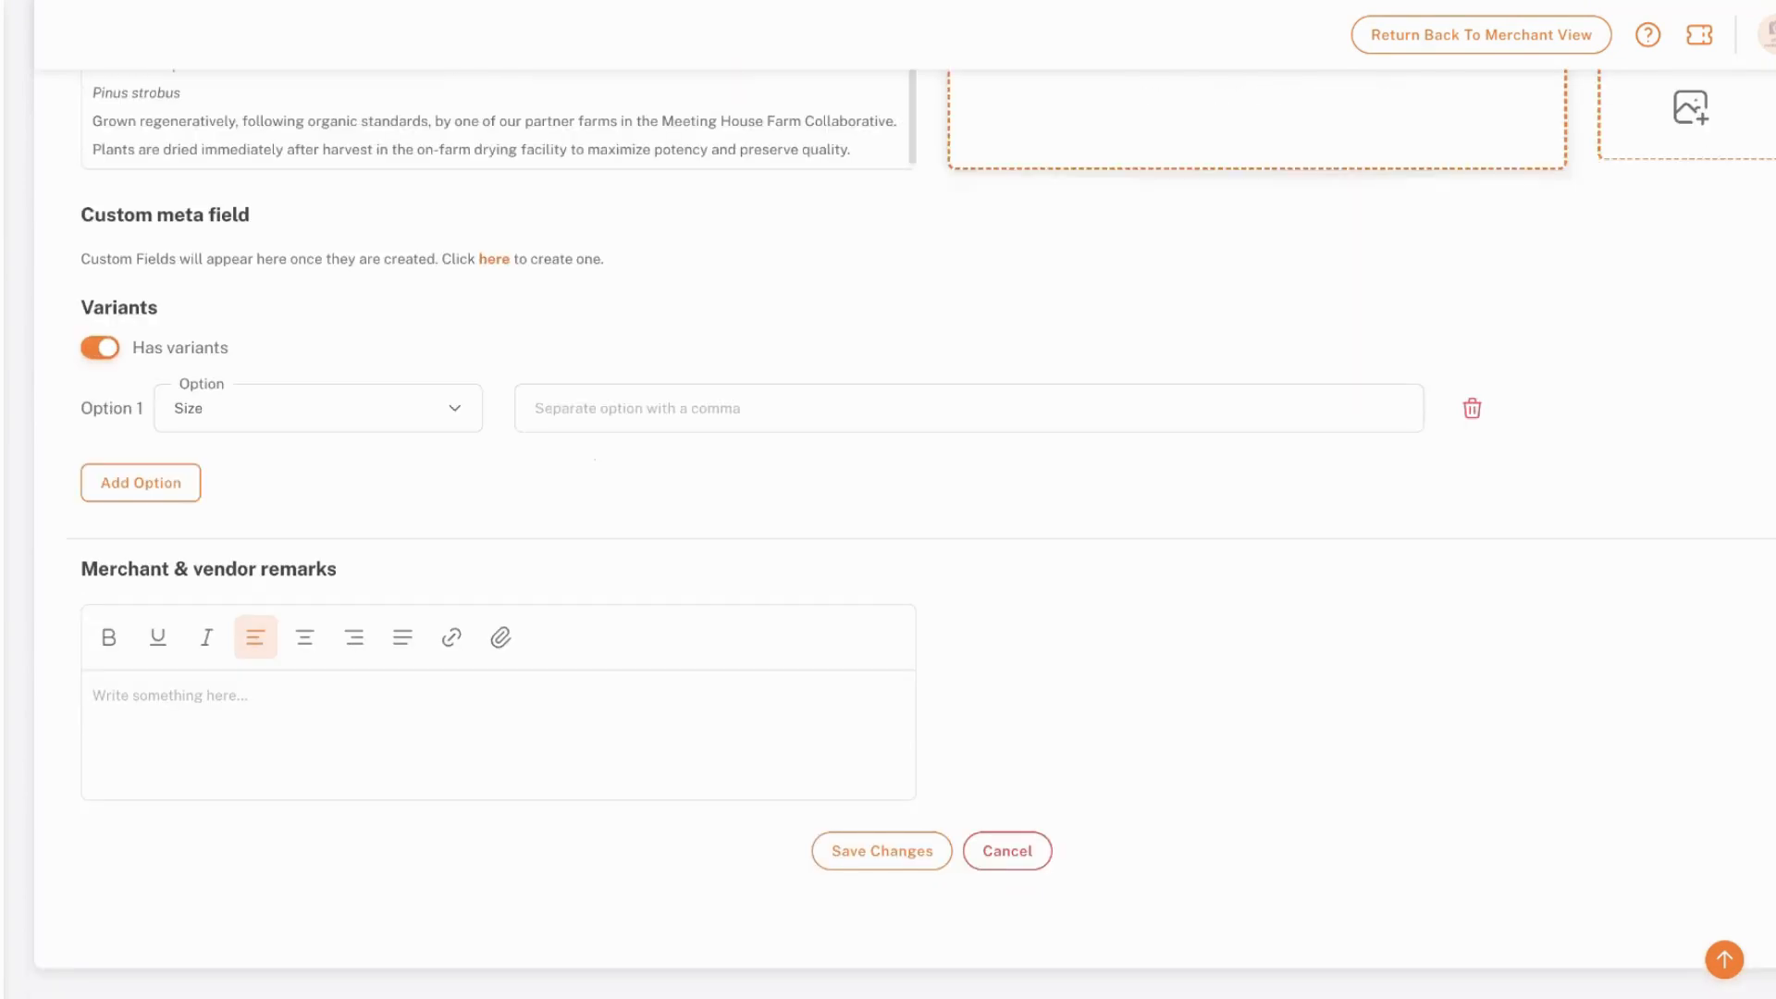
click(393, 407)
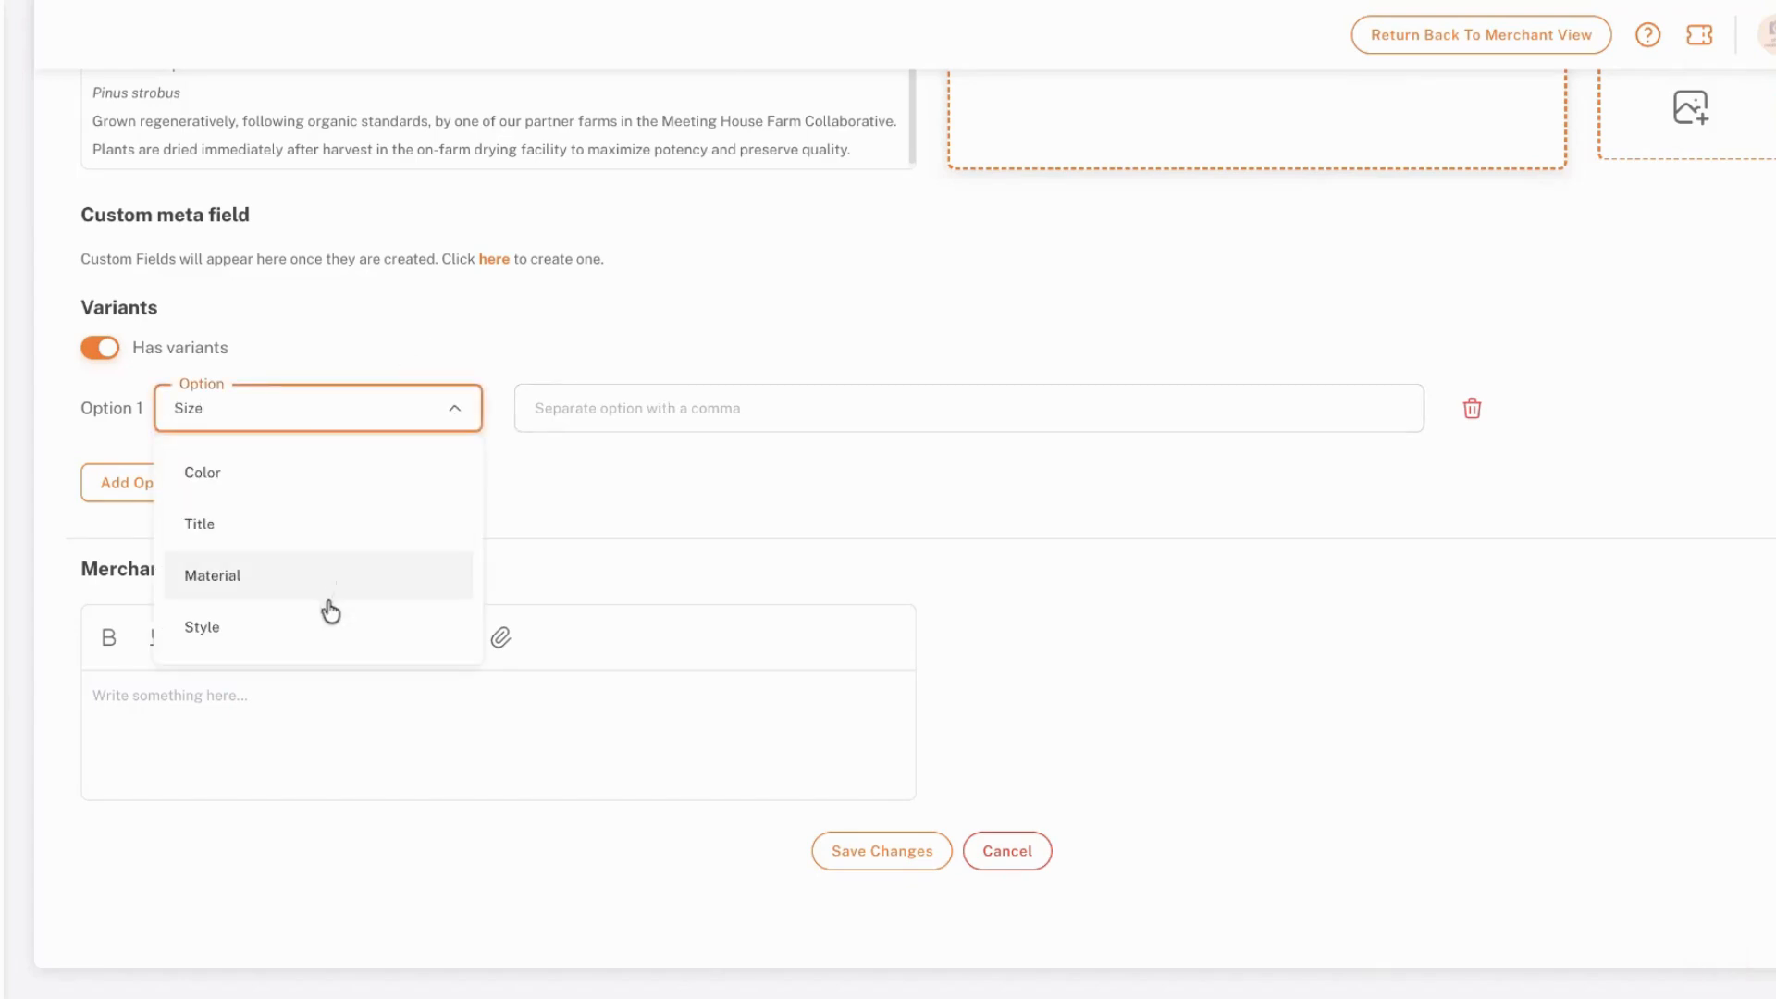
click(109, 359)
click(103, 352)
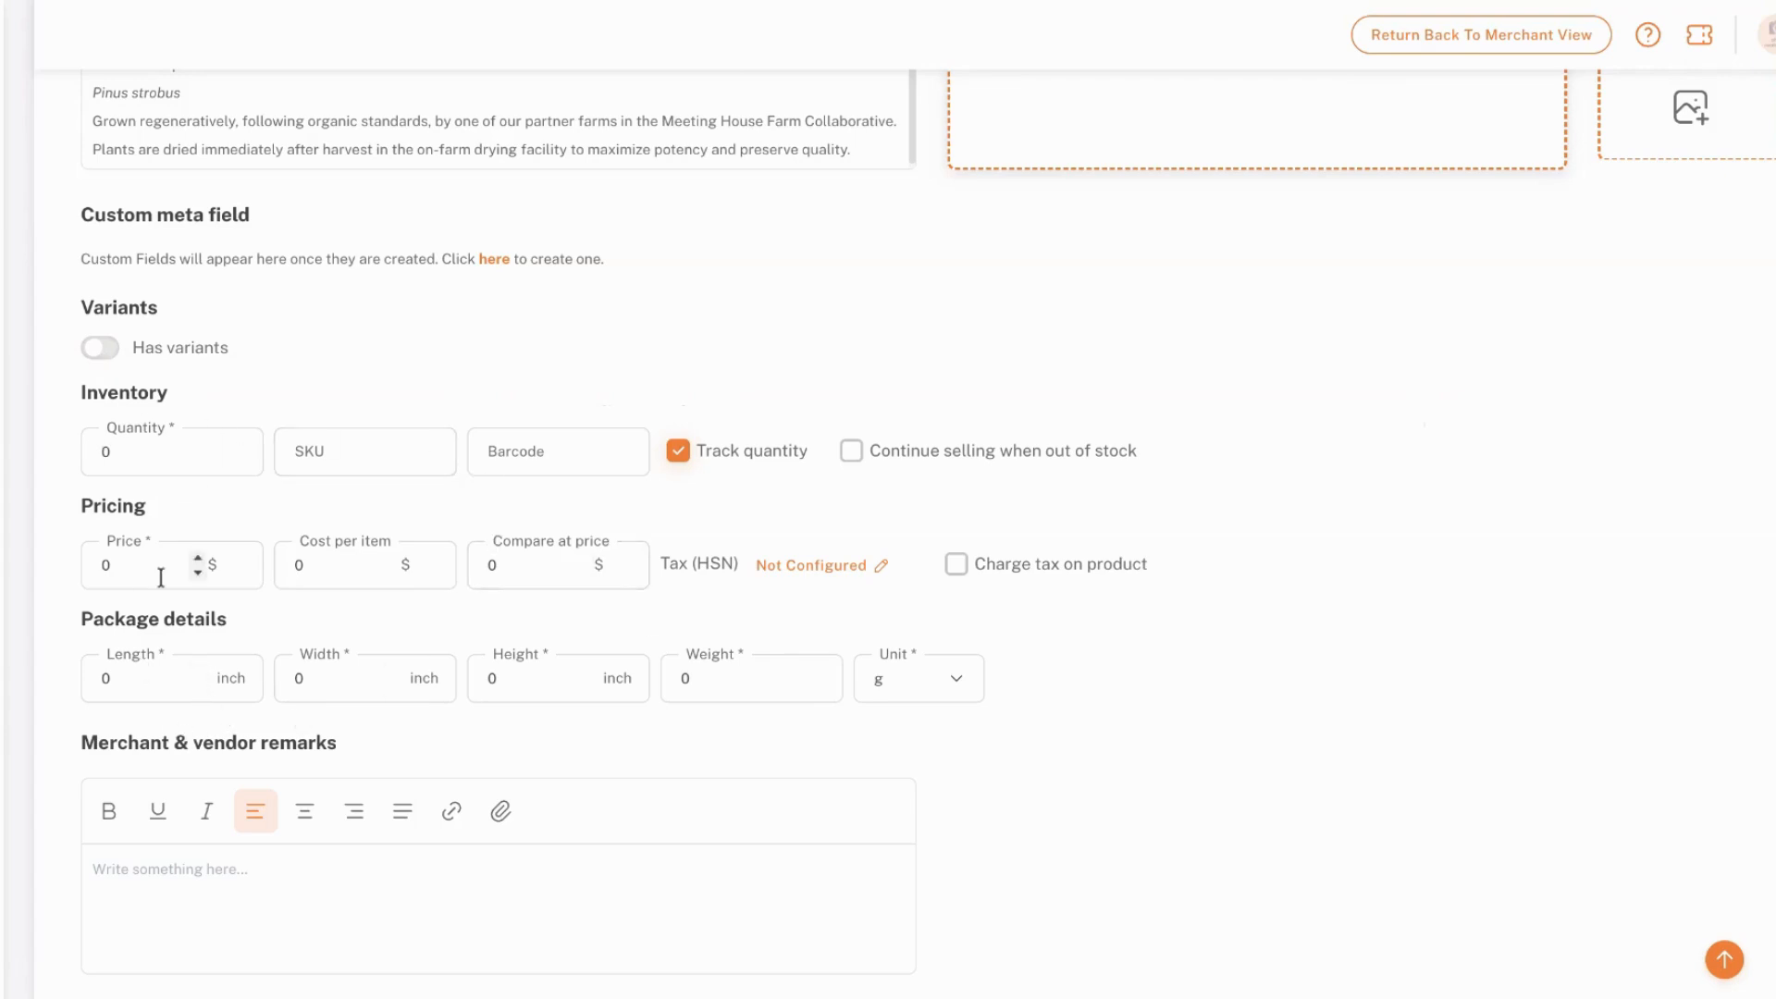
scroll(130, 703, down, 1)
scroll(130, 703, up, 1)
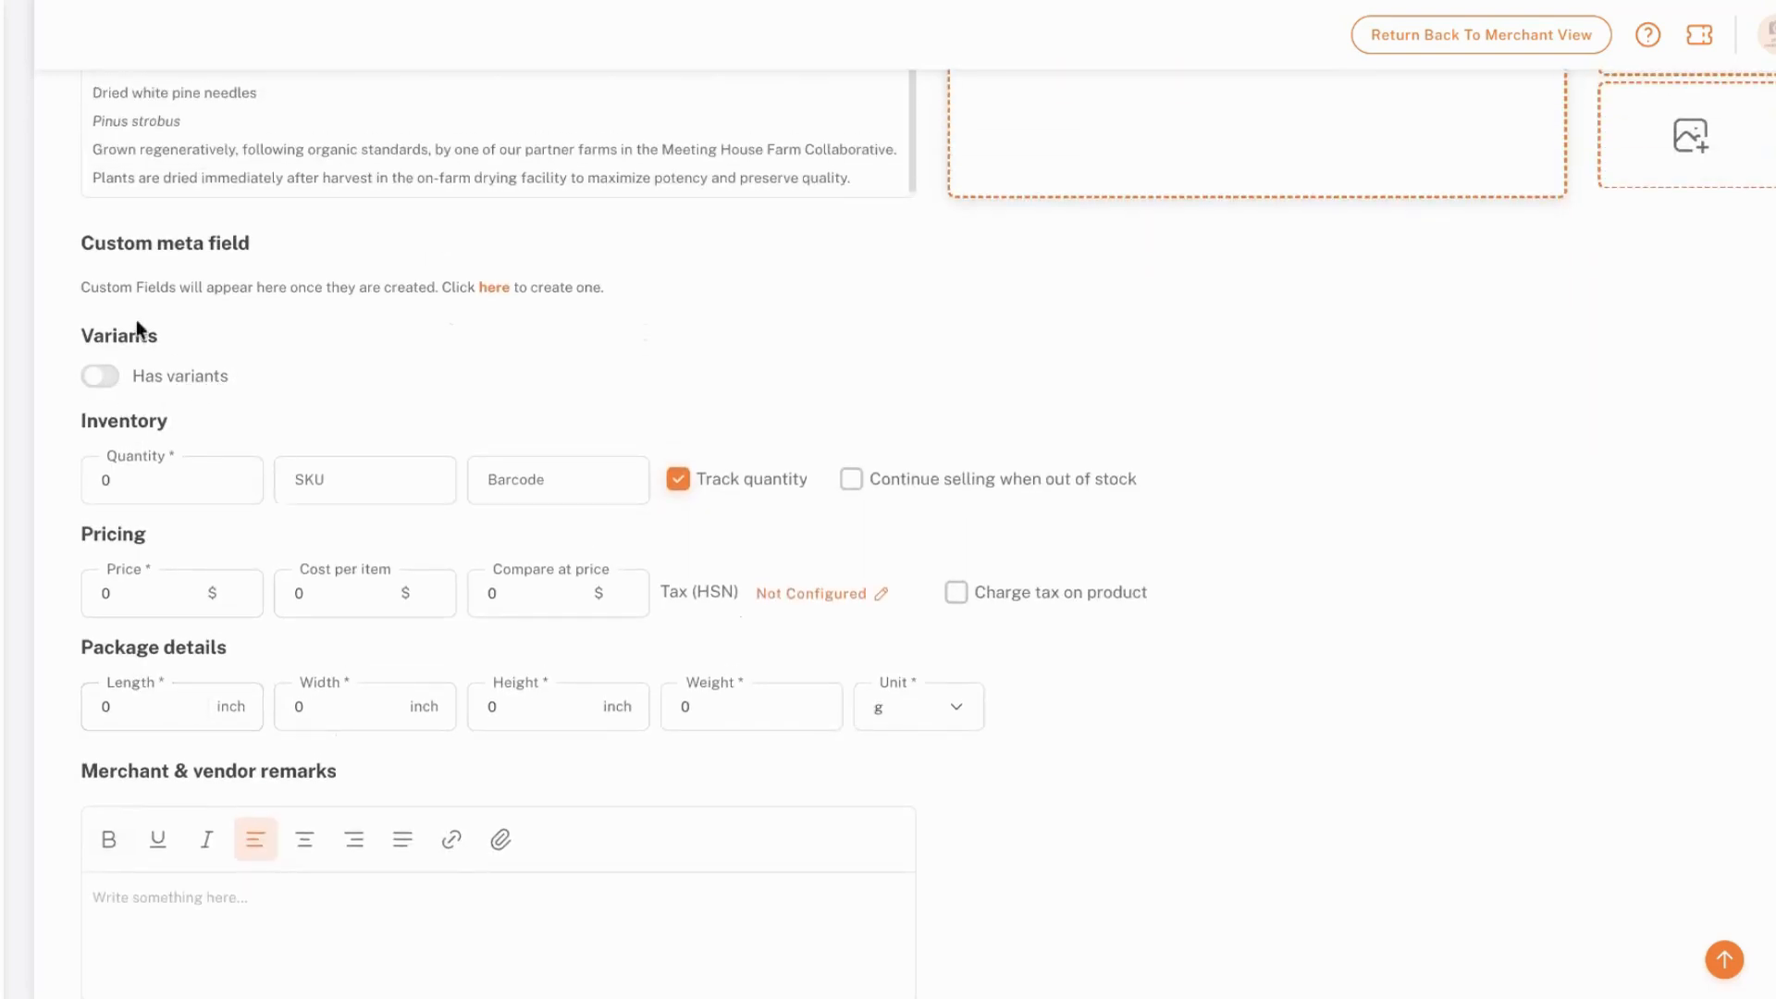
scroll(166, 362, up, 1)
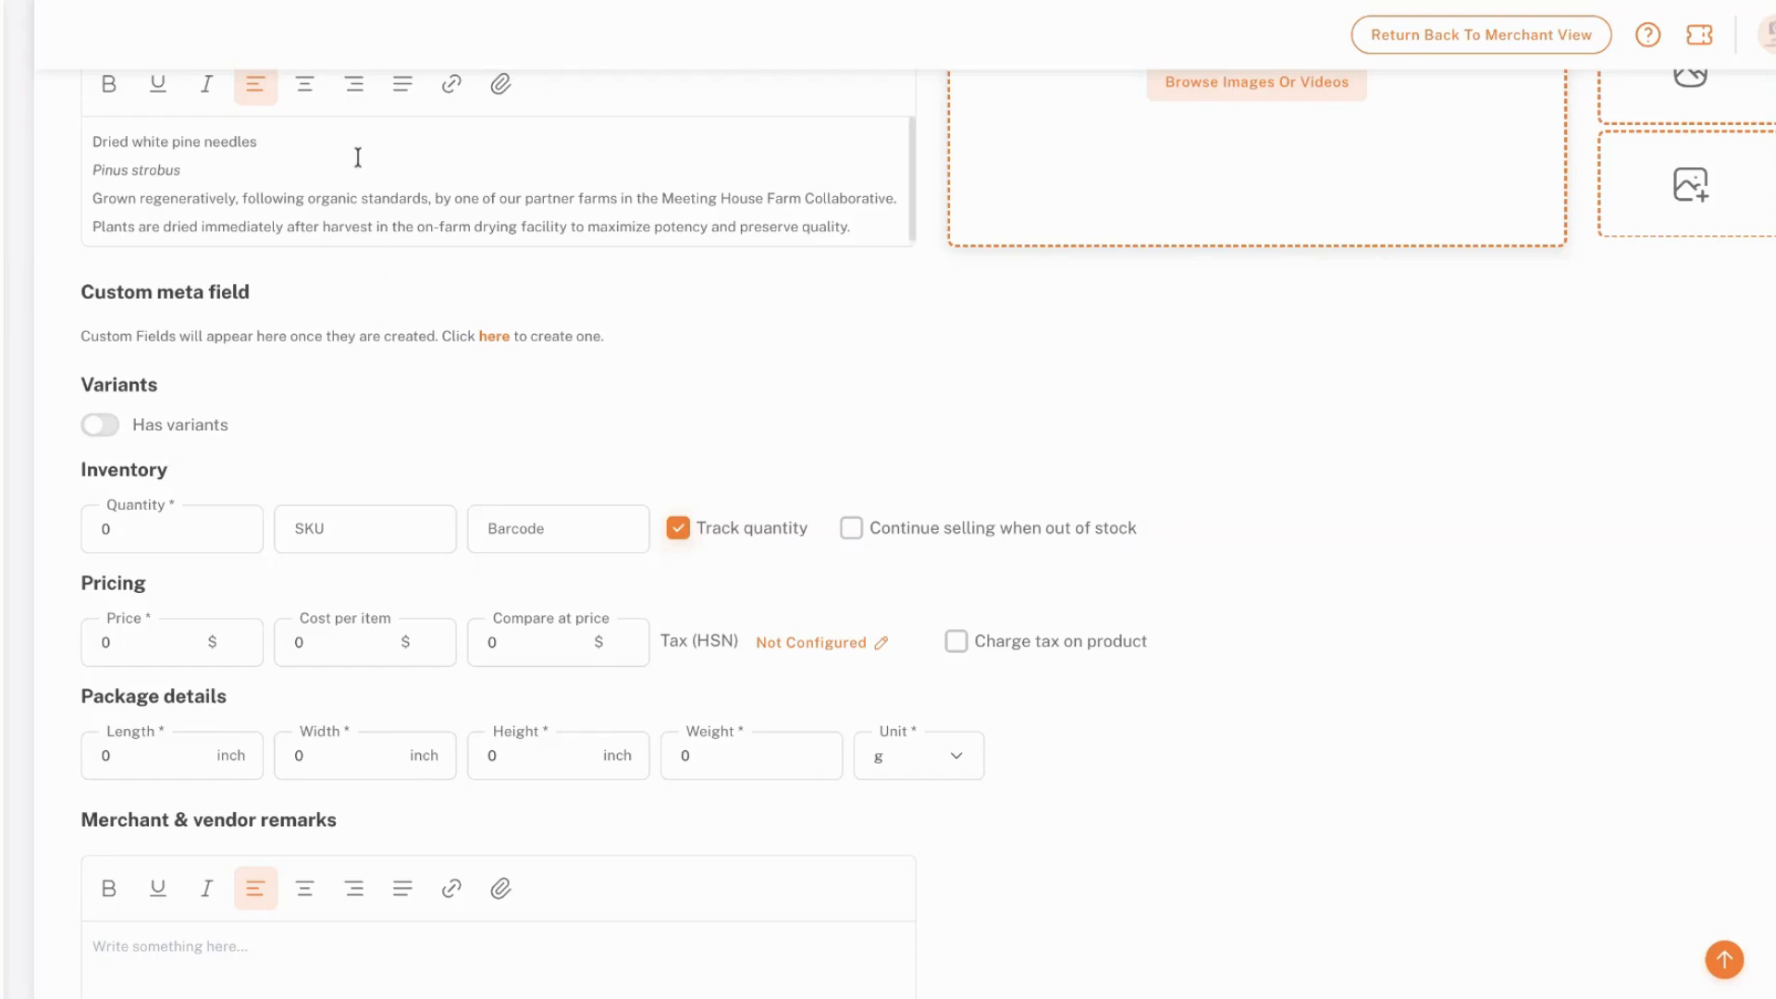
Enable variants for the product and add the Size options 1 oz, 4 oz and 16 oz
click(103, 428)
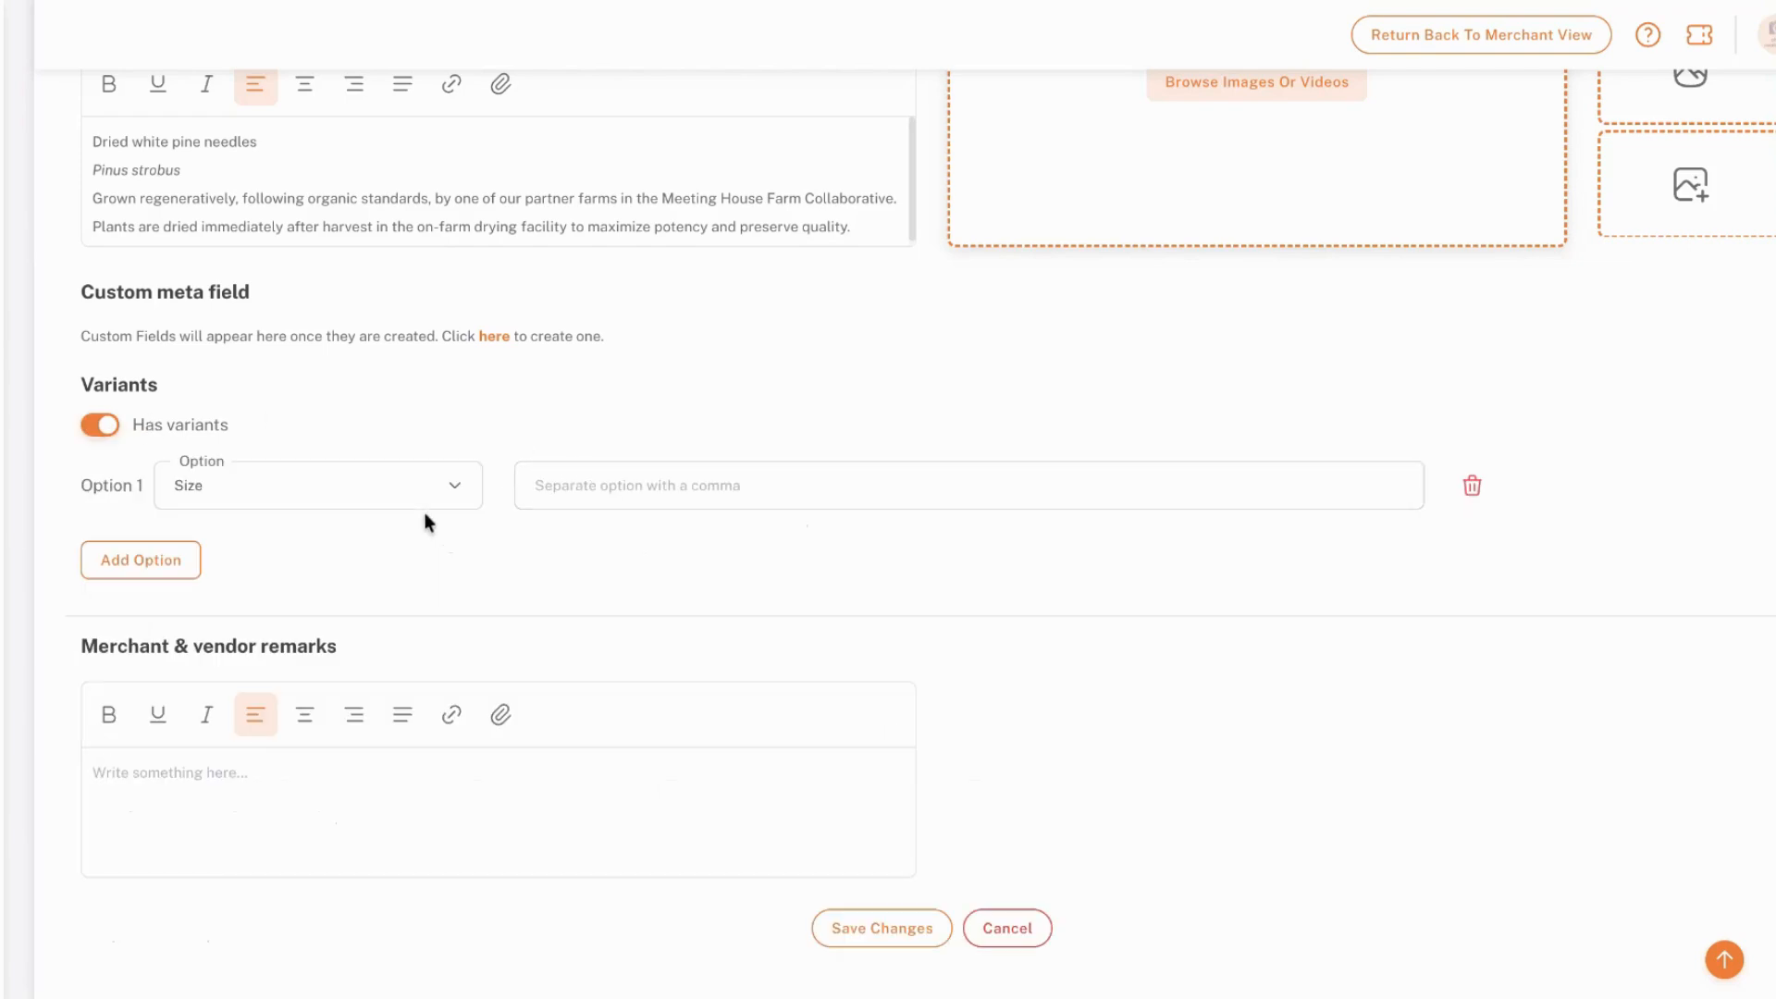
click(599, 498)
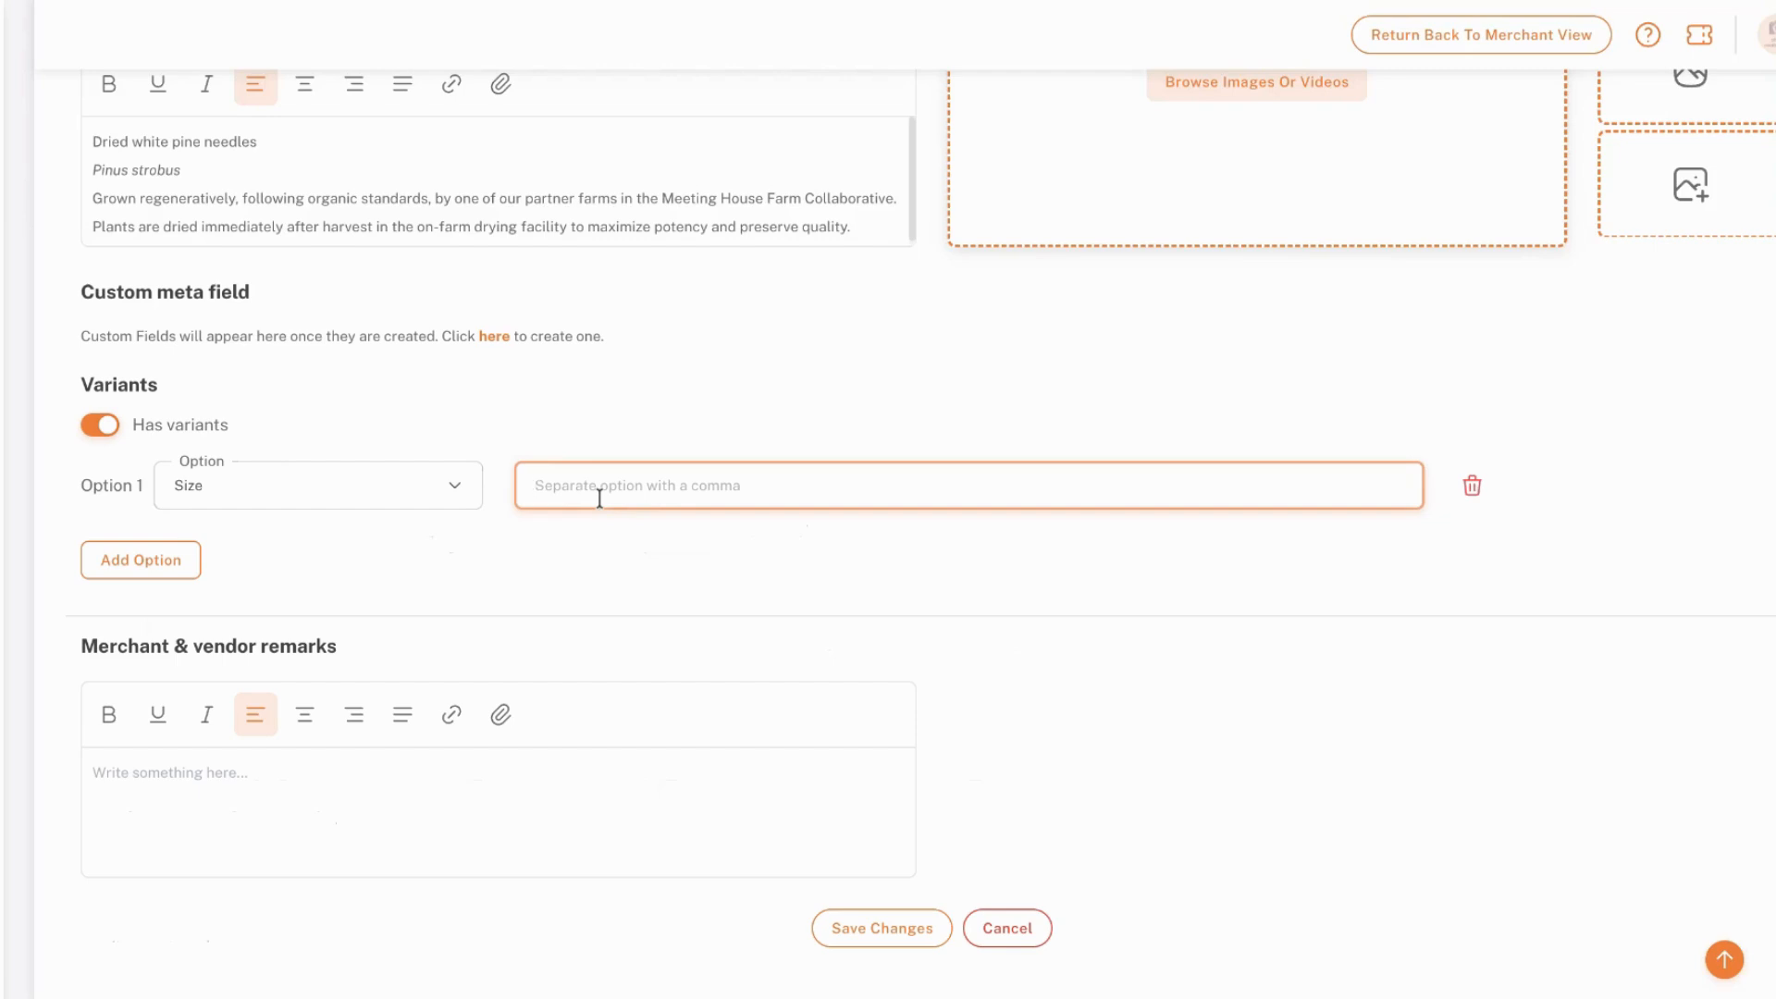
text(1 oz)
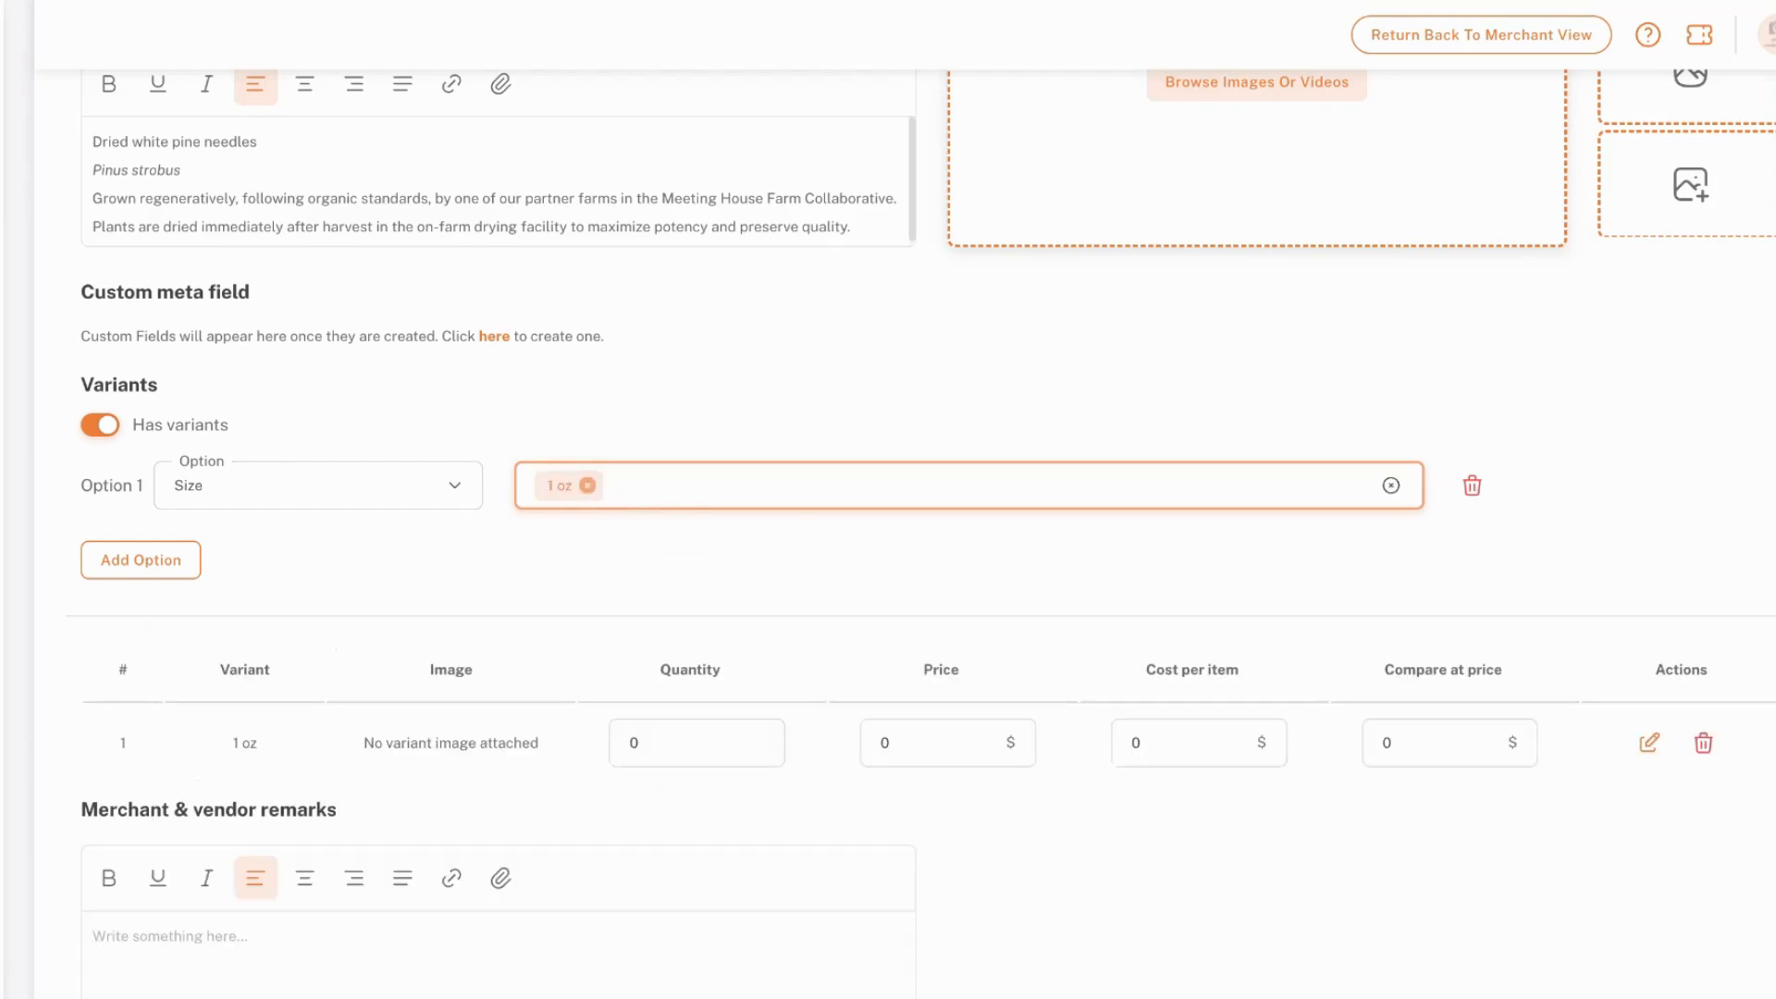
text(,4 oz,)
text(16 oz)
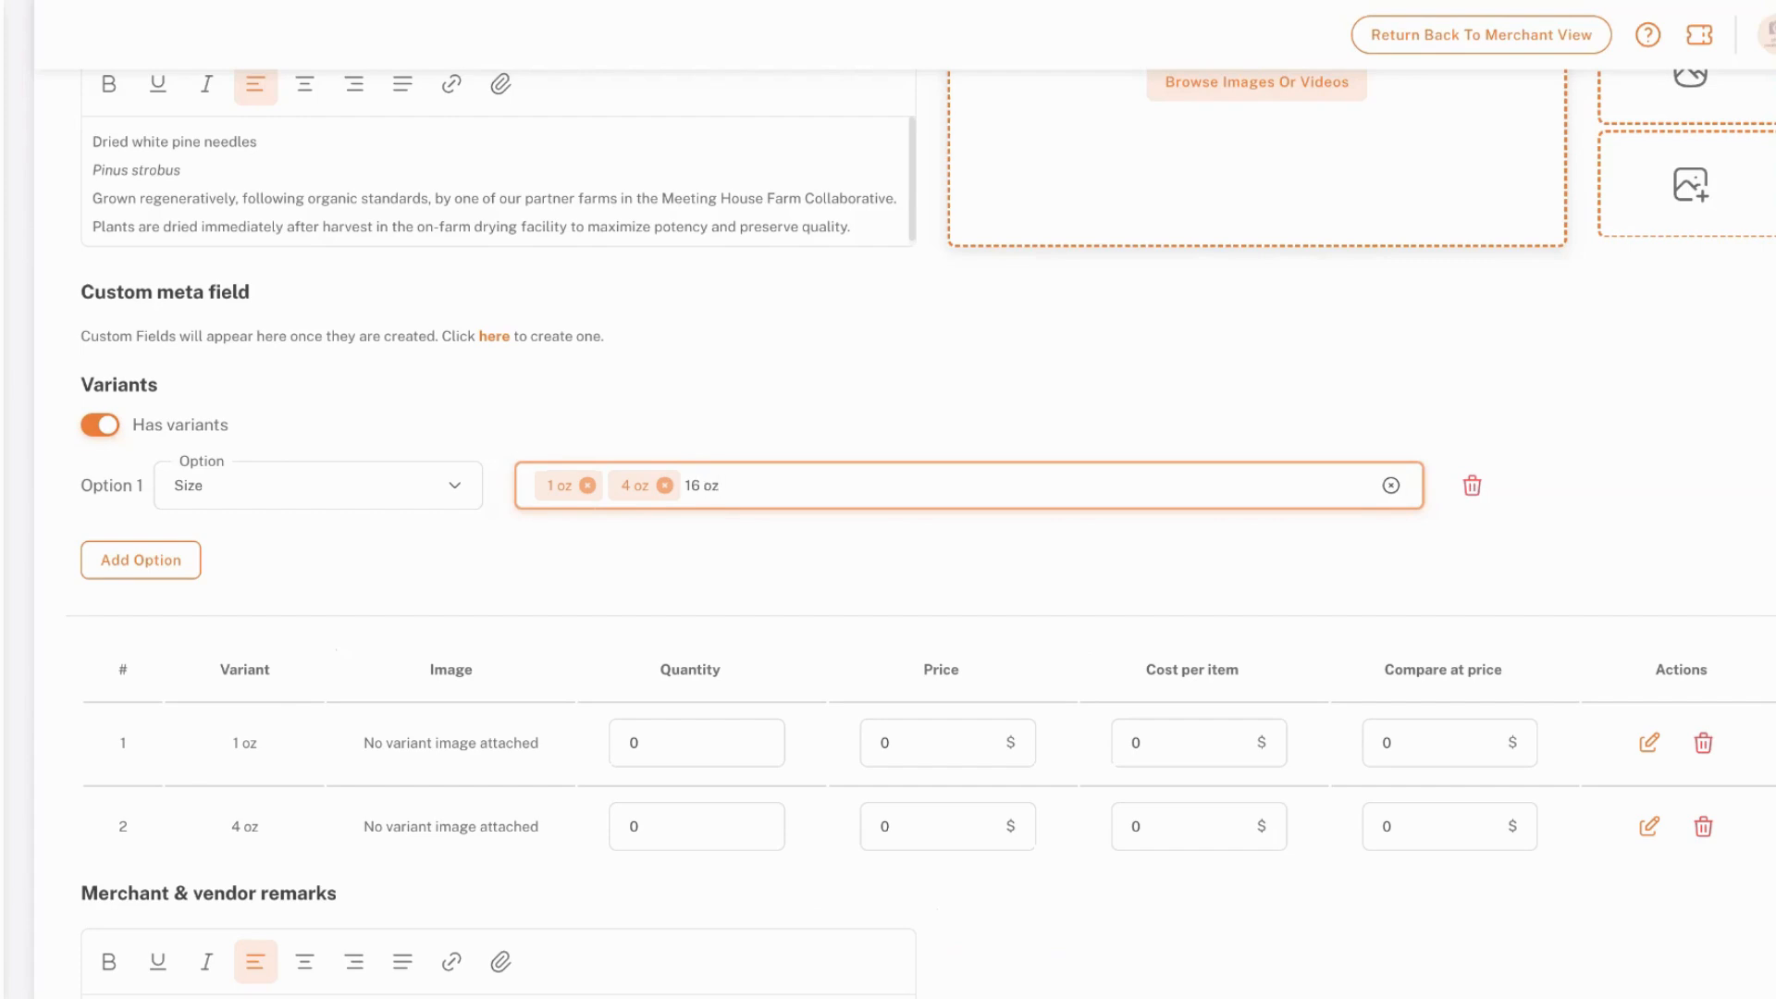
text(,)
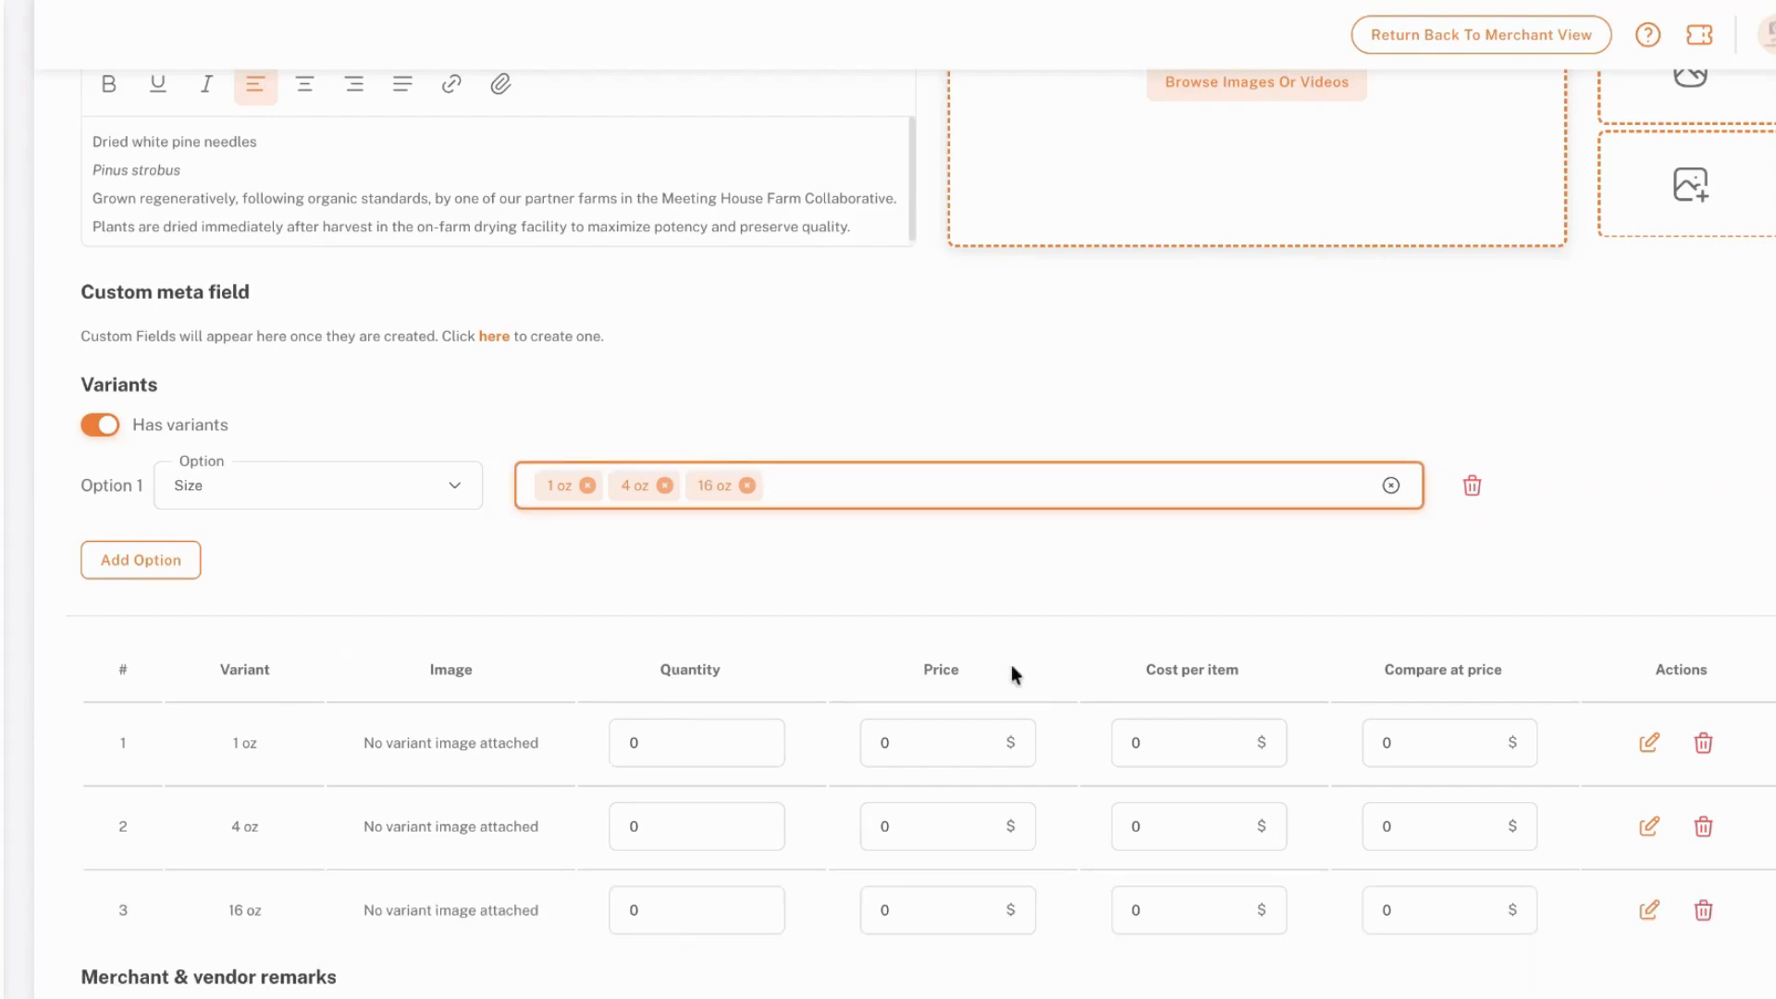
Set the quantity to 10 for each of the 1 oz, 4 oz and 16 oz variants
click(1167, 740)
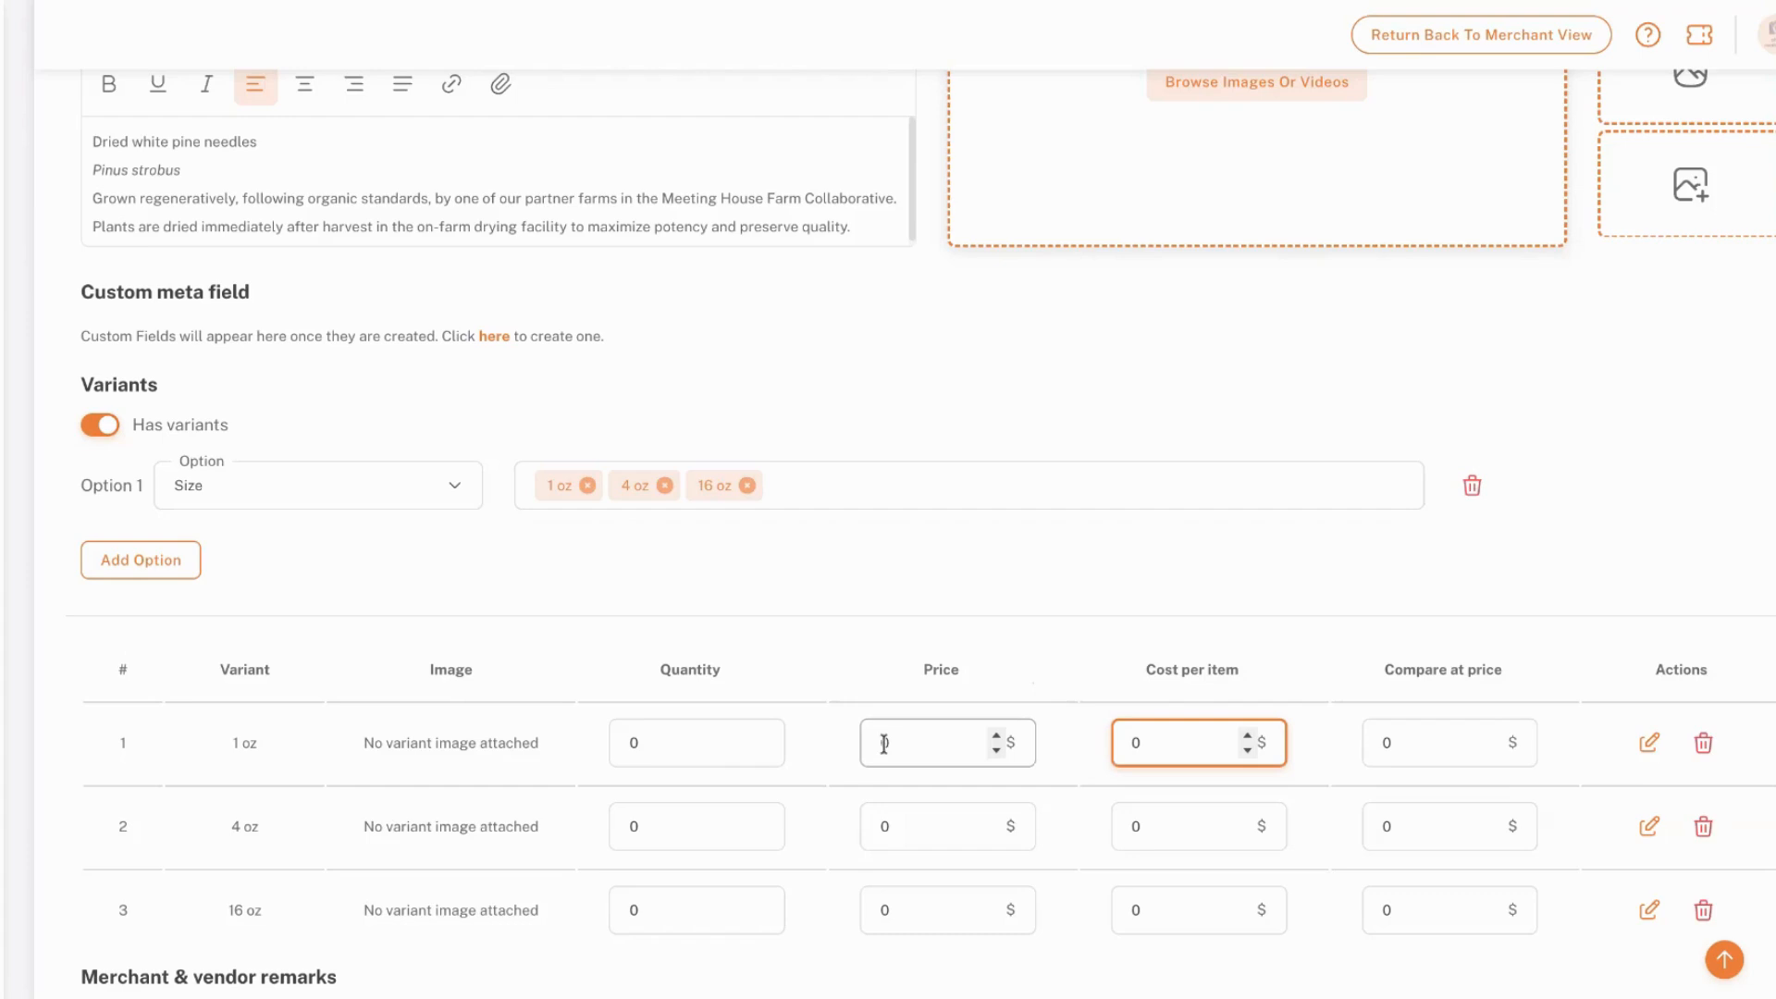
double_click(629, 743)
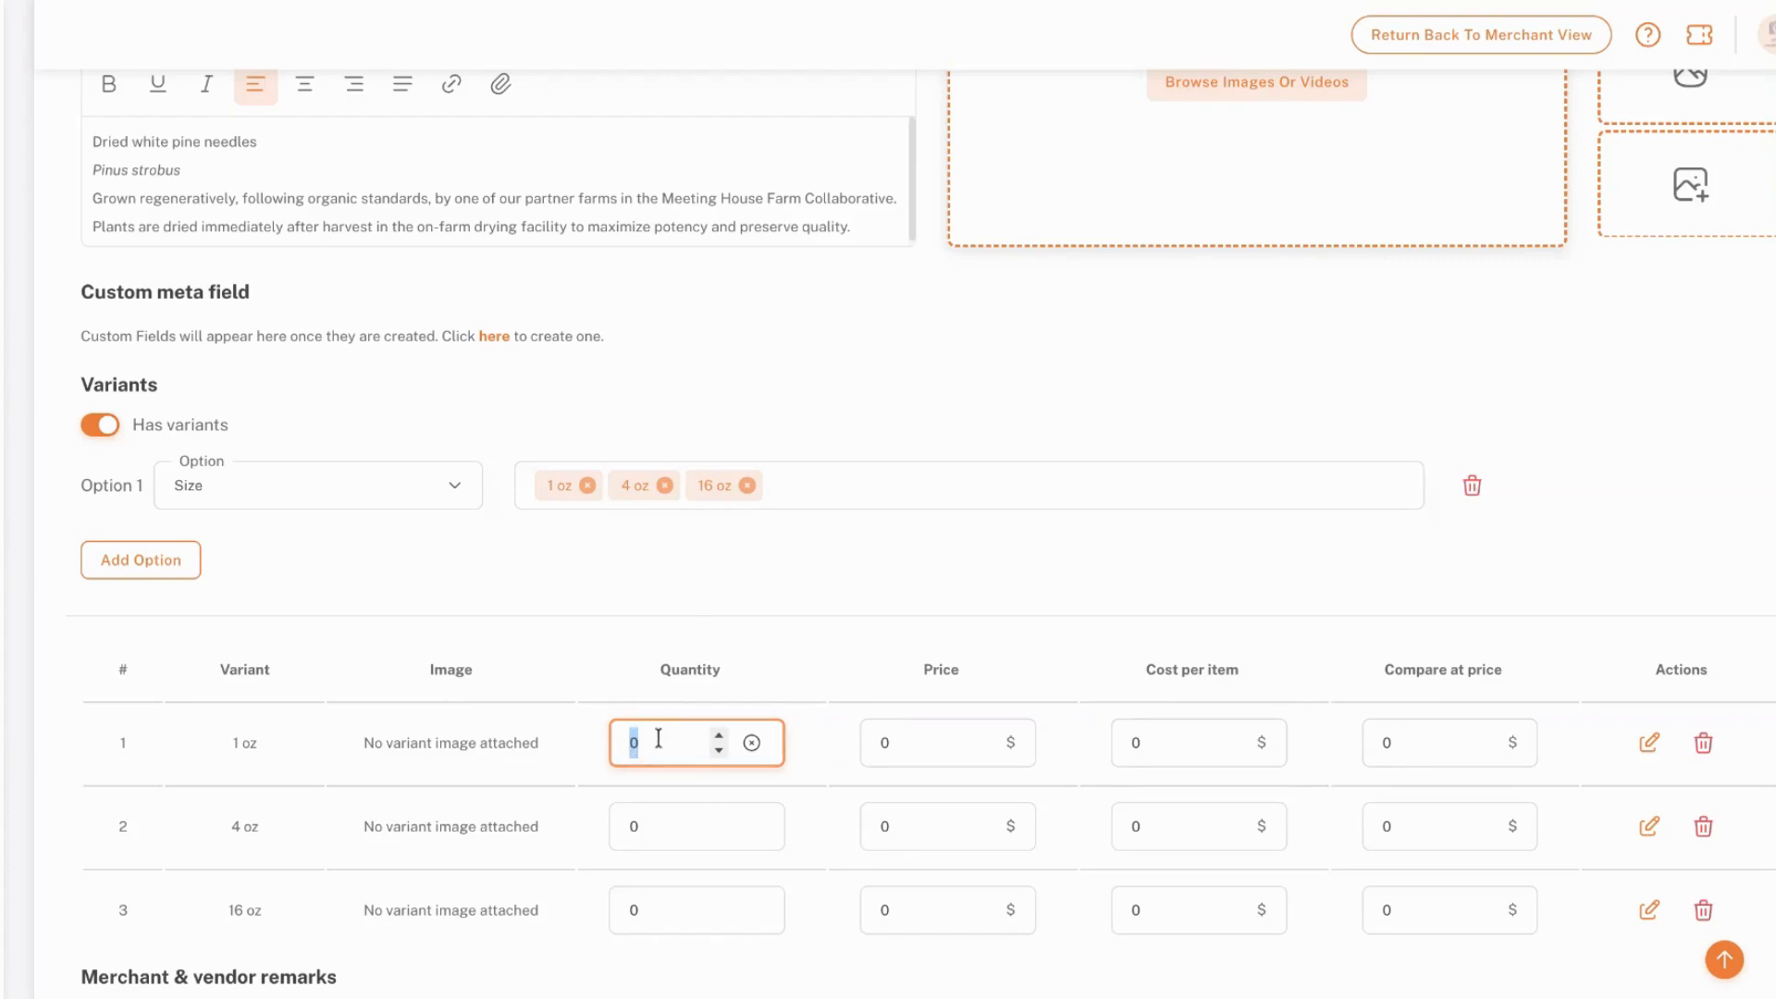
click(882, 732)
click(658, 740)
text(10)
click(605, 828)
text(10)
scroll(601, 832, down, 2)
click(671, 770)
text(10)
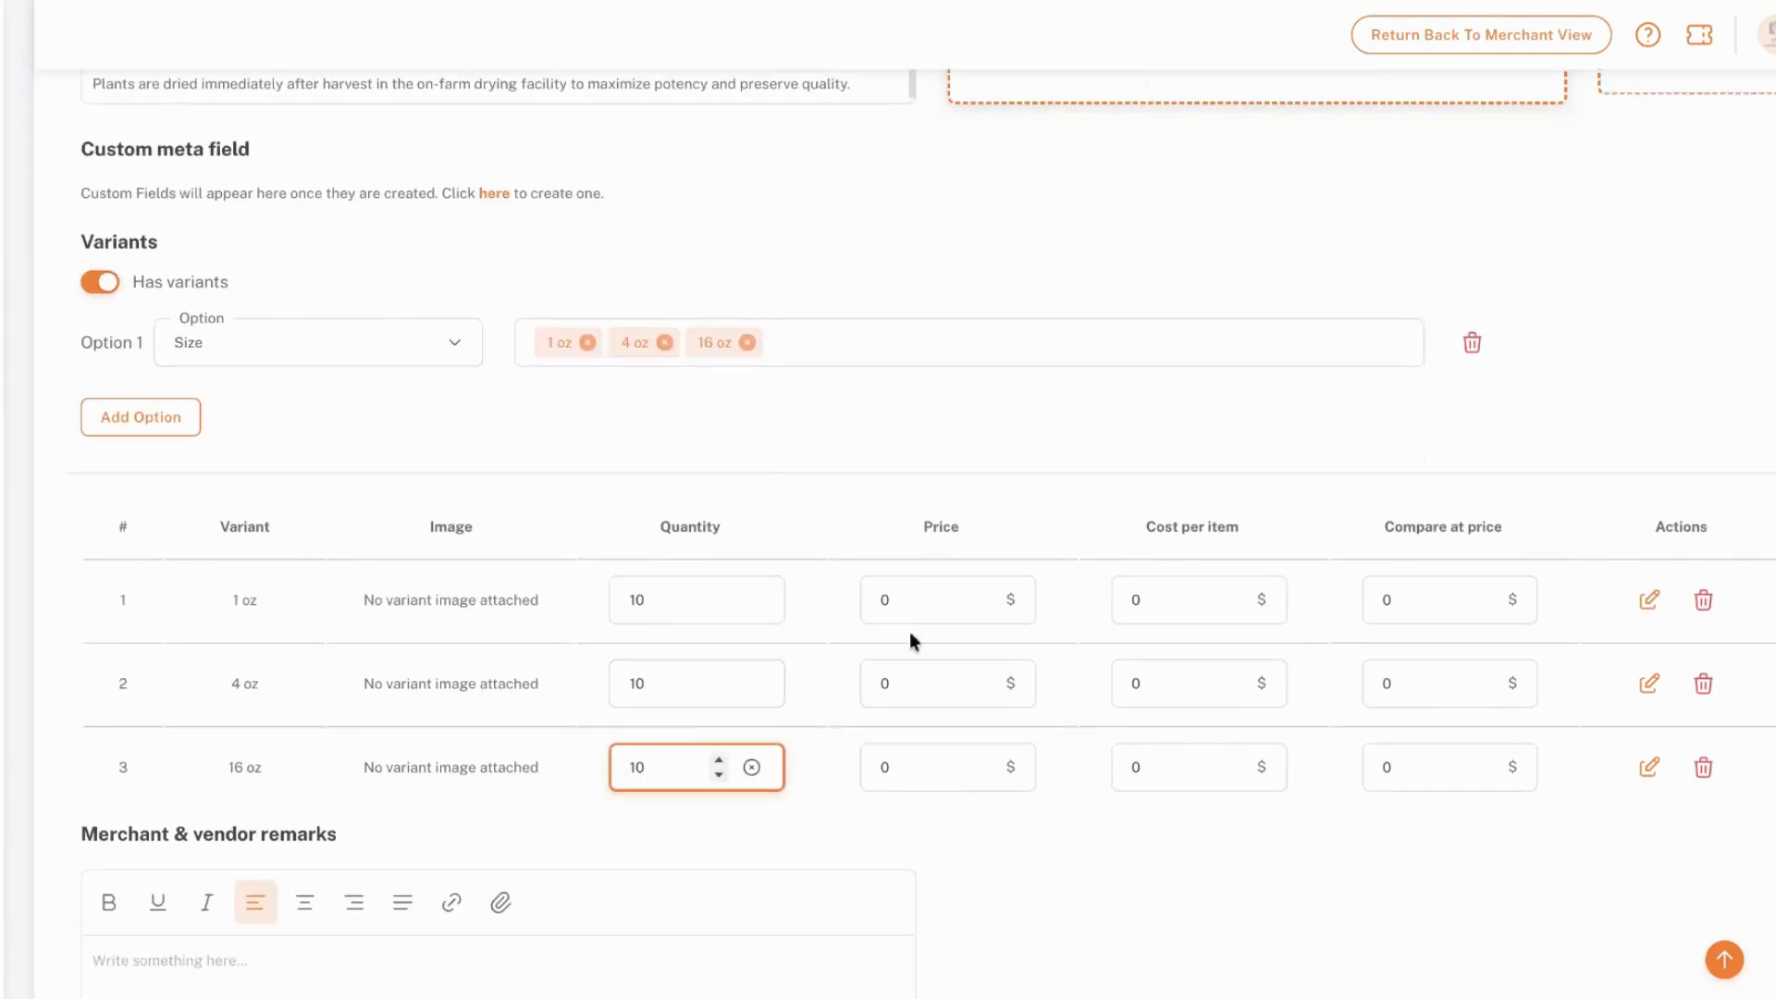
Set the variant prices to $13 for 1 oz, $27 for 4 oz and $50 for 16 oz
click(853, 603)
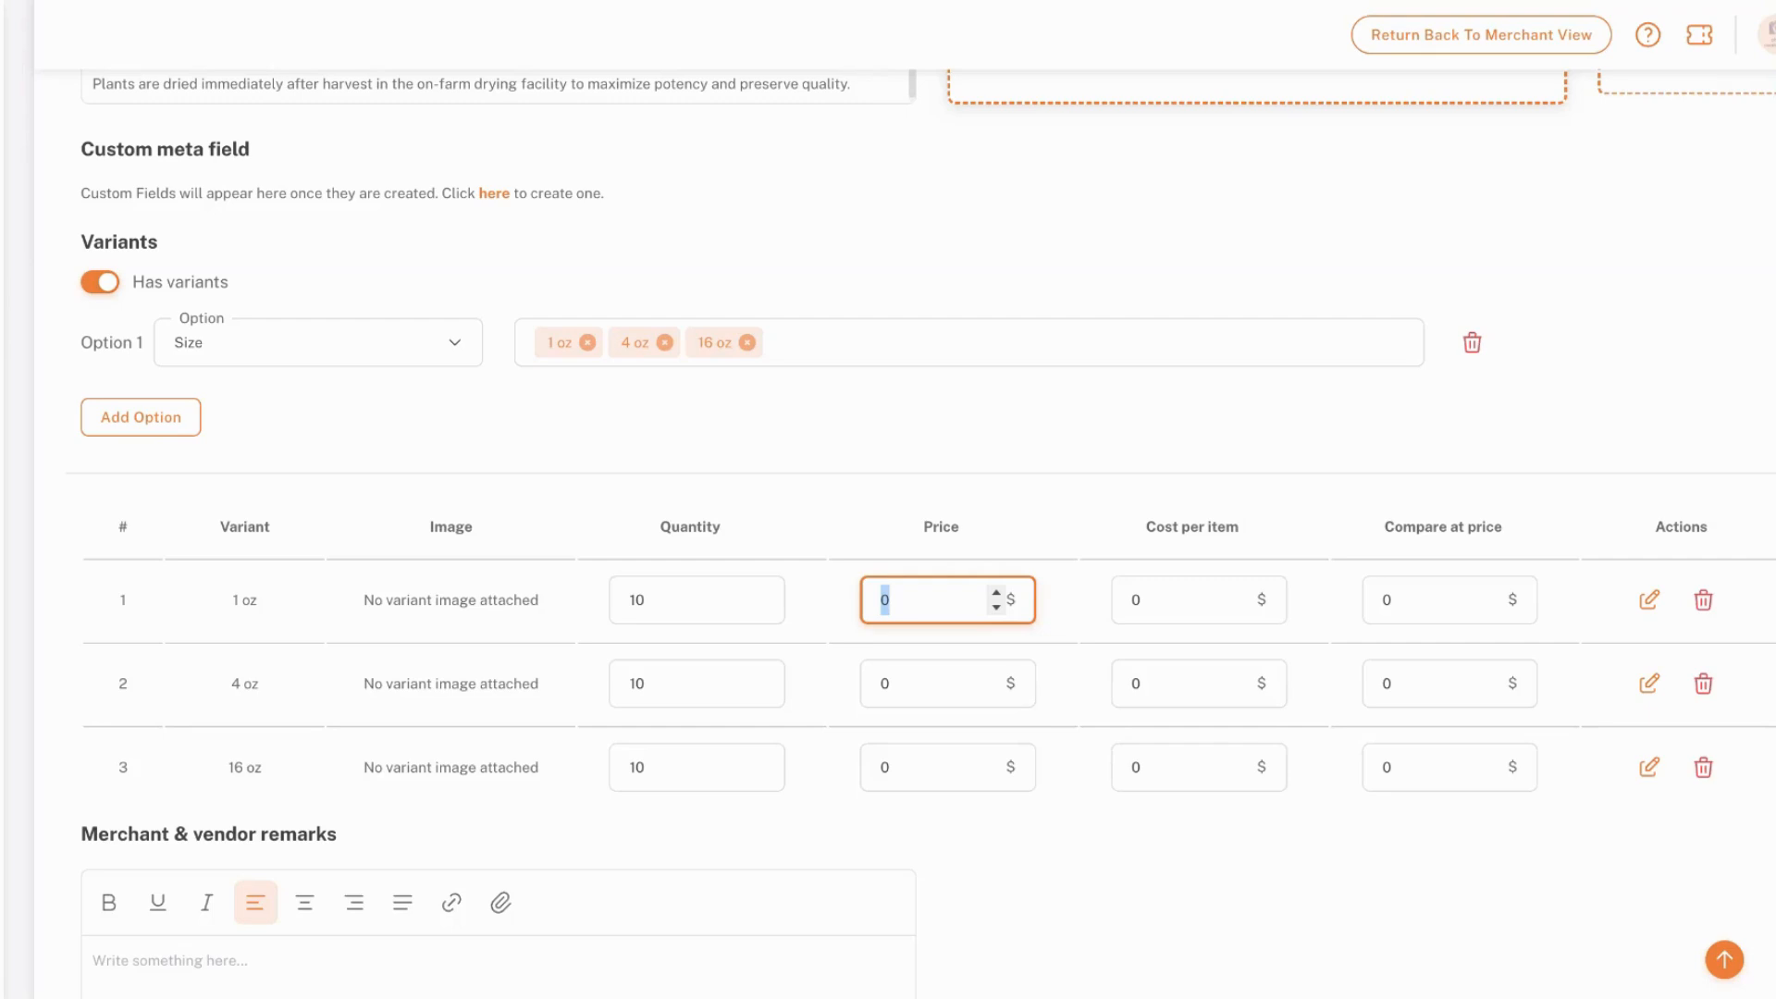
text(13)
click(888, 684)
text(27)
click(907, 751)
text(50)
click(949, 823)
Examine the Cost per item and Compare at price fields in the variants table
scroll(958, 845, down, 2)
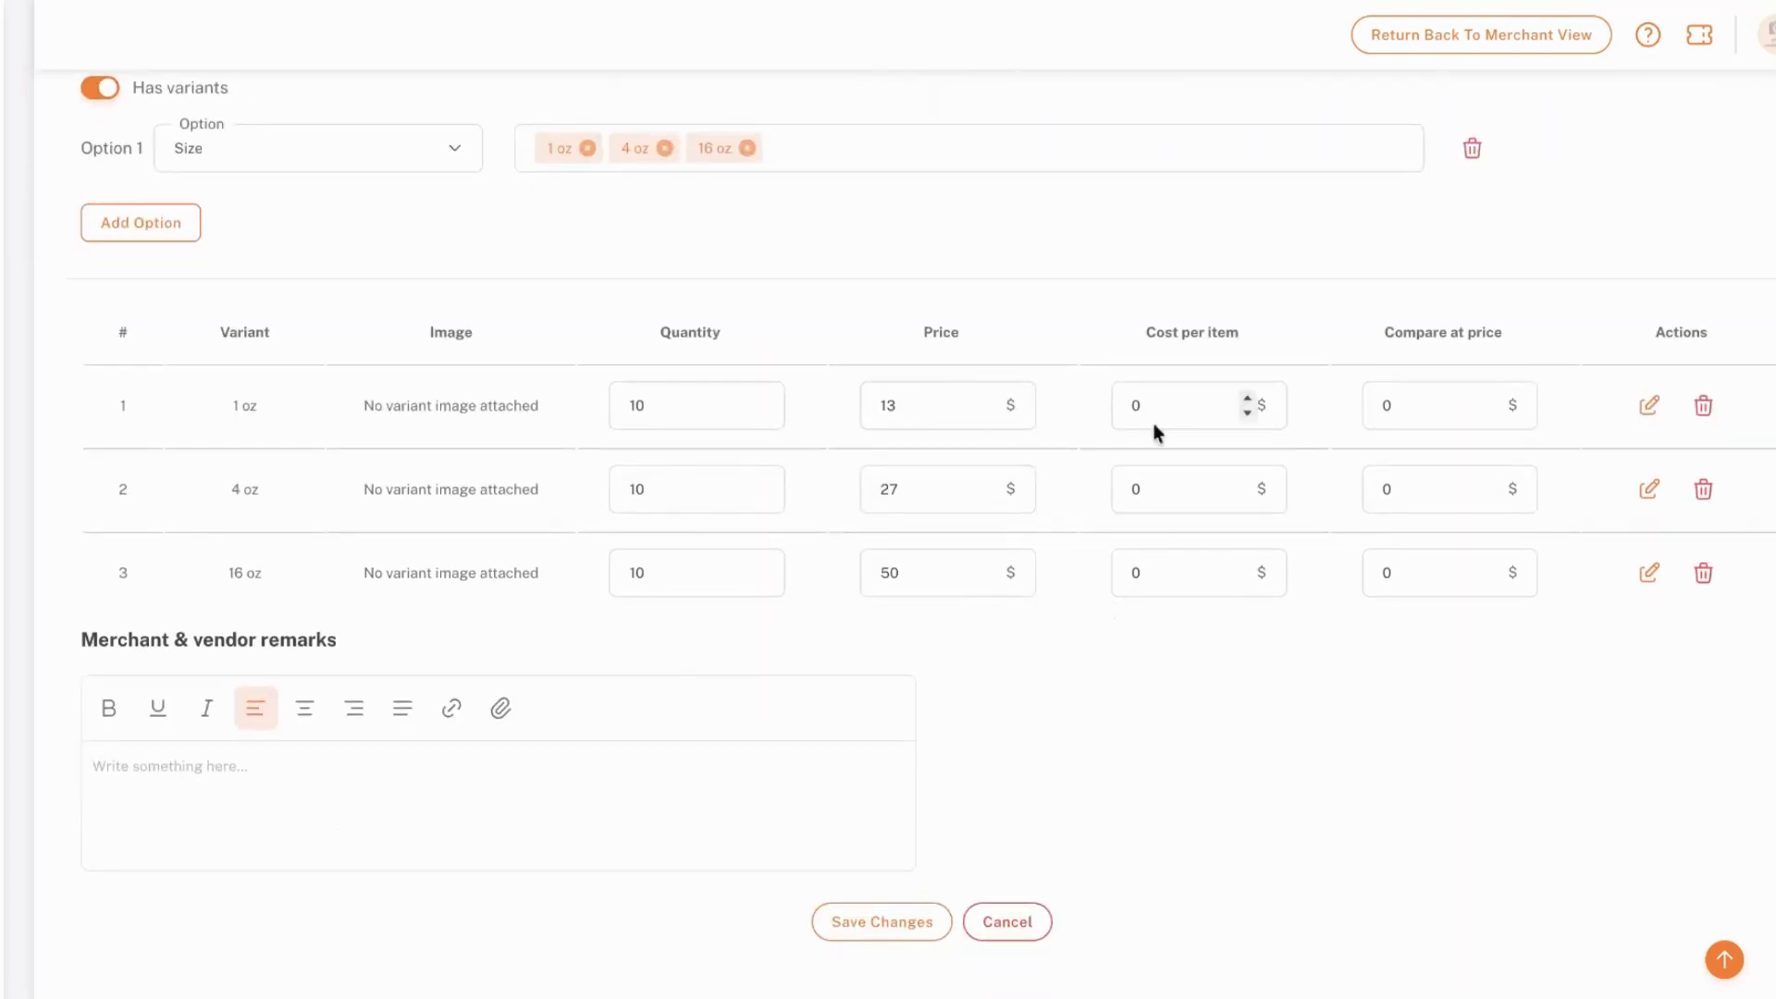
scroll(847, 530, up, 1)
scroll(848, 530, down, 1)
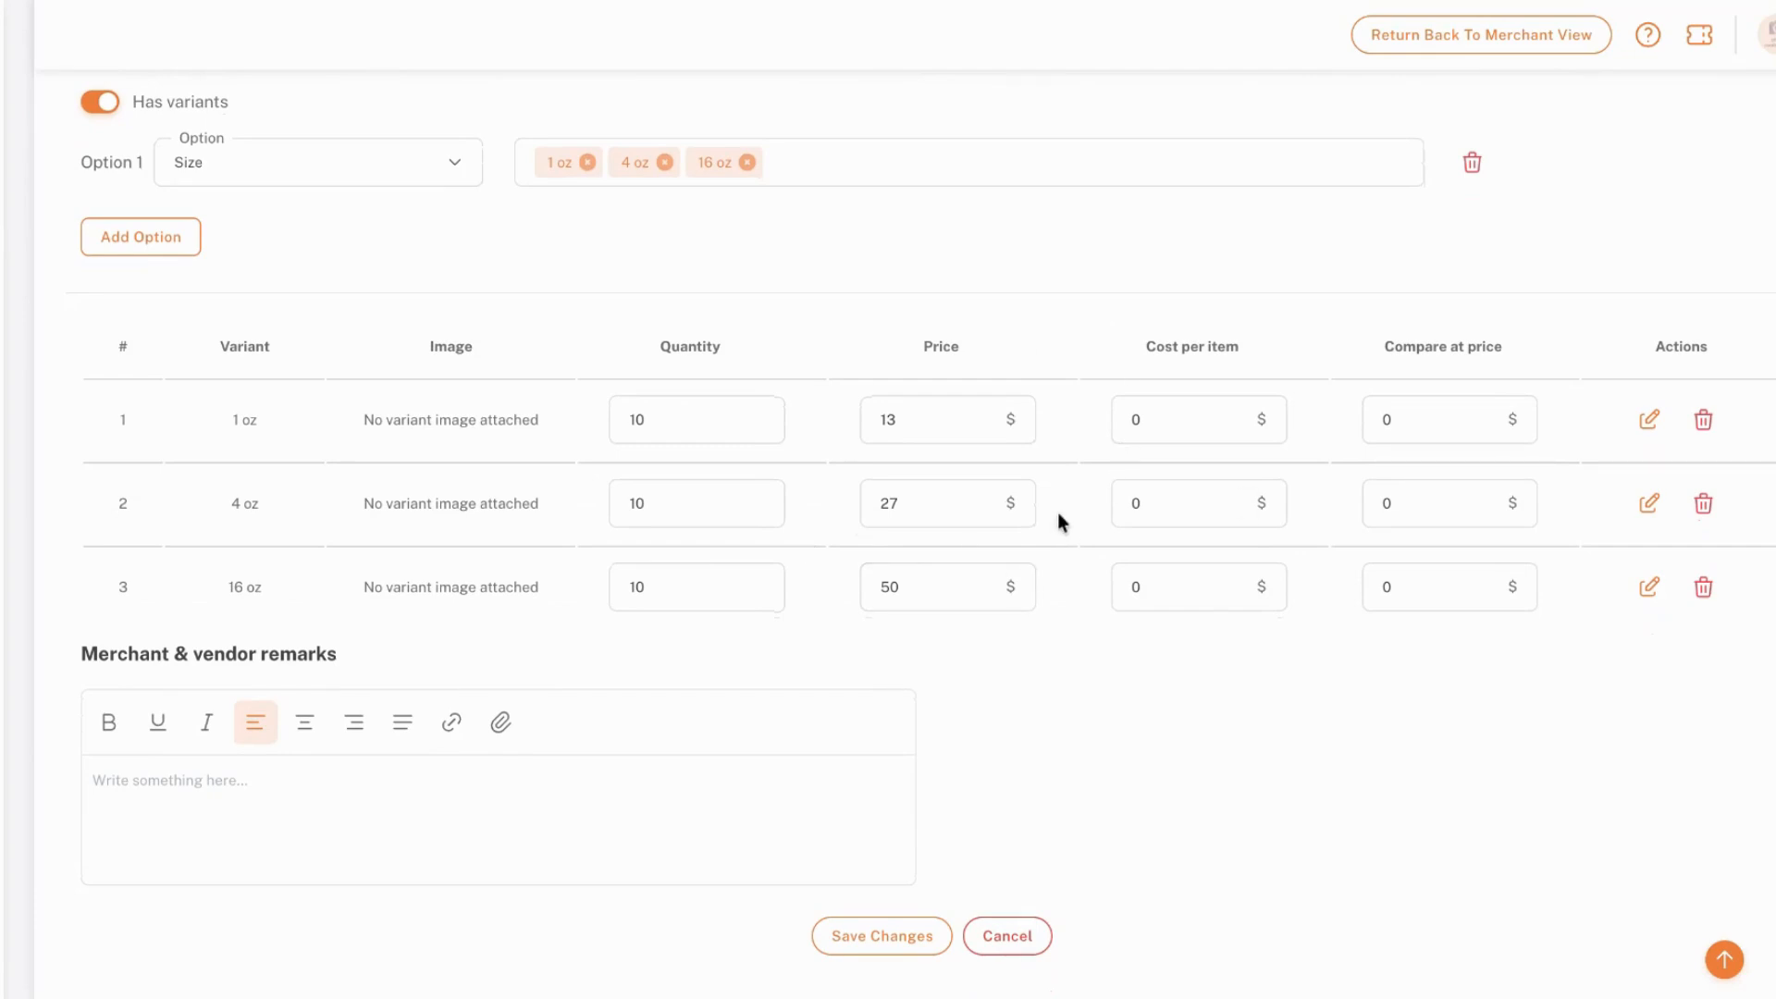
scroll(1057, 513, down, 1)
click(1139, 354)
double_click(1118, 339)
click(1136, 337)
double_click(1396, 330)
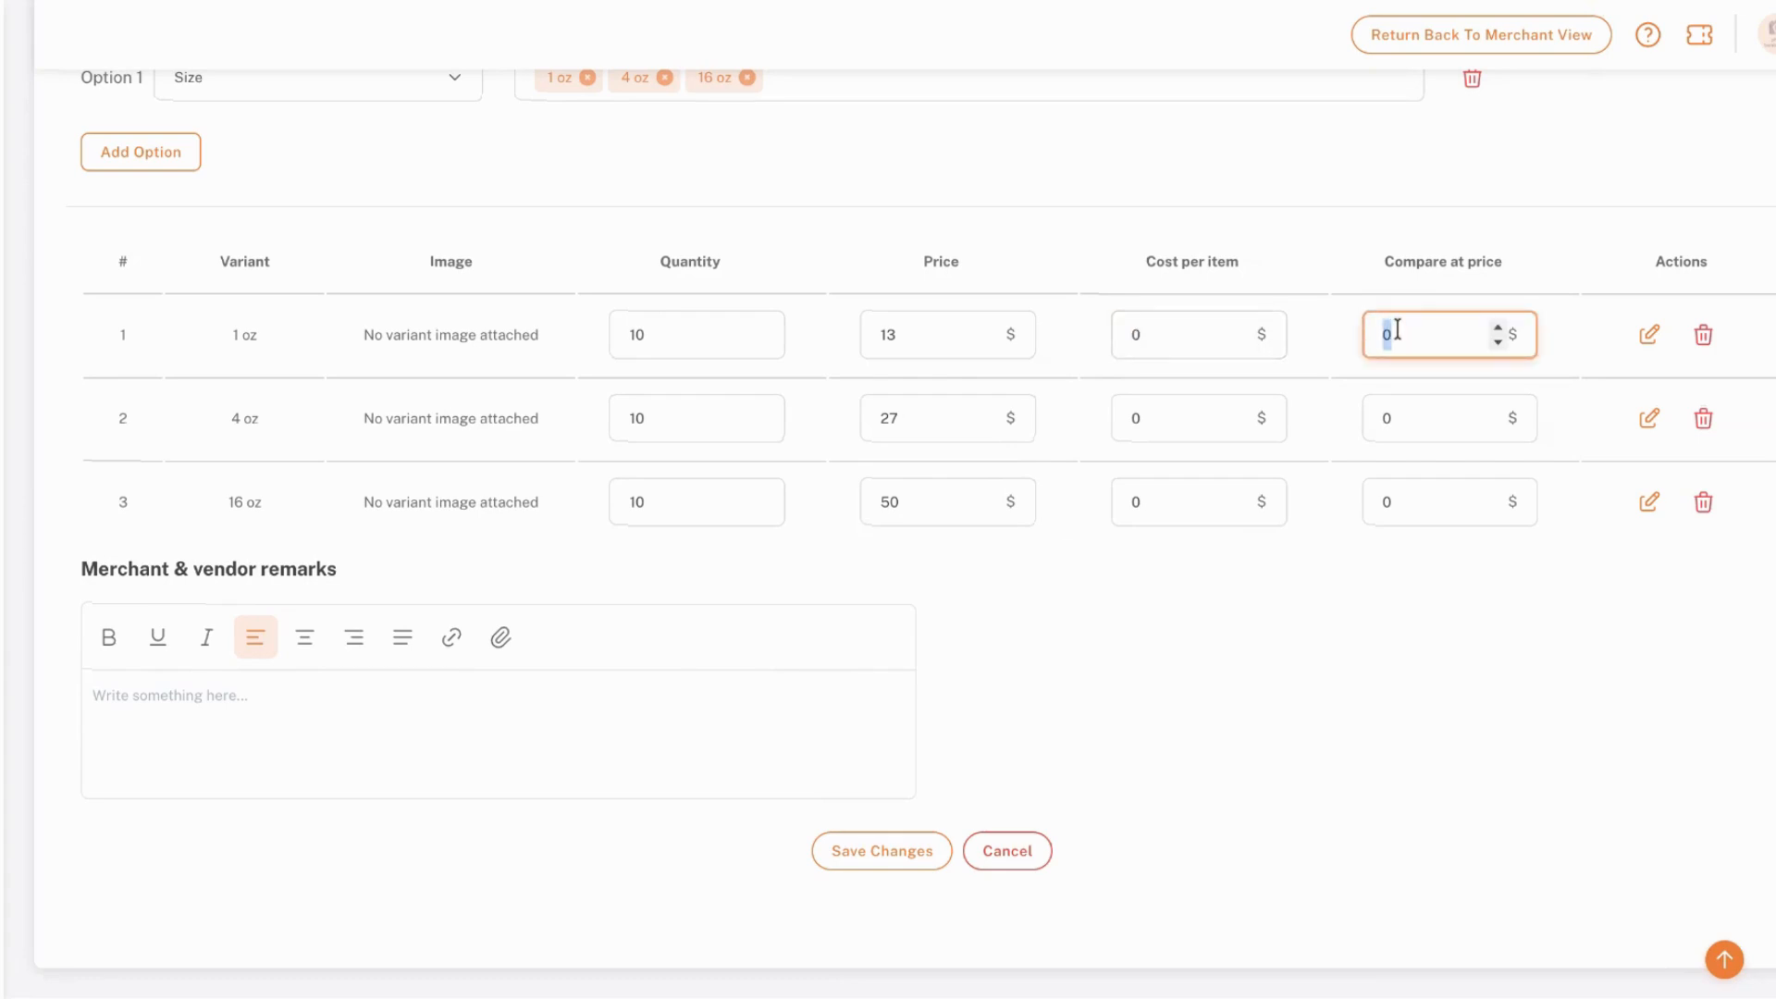
click(1397, 330)
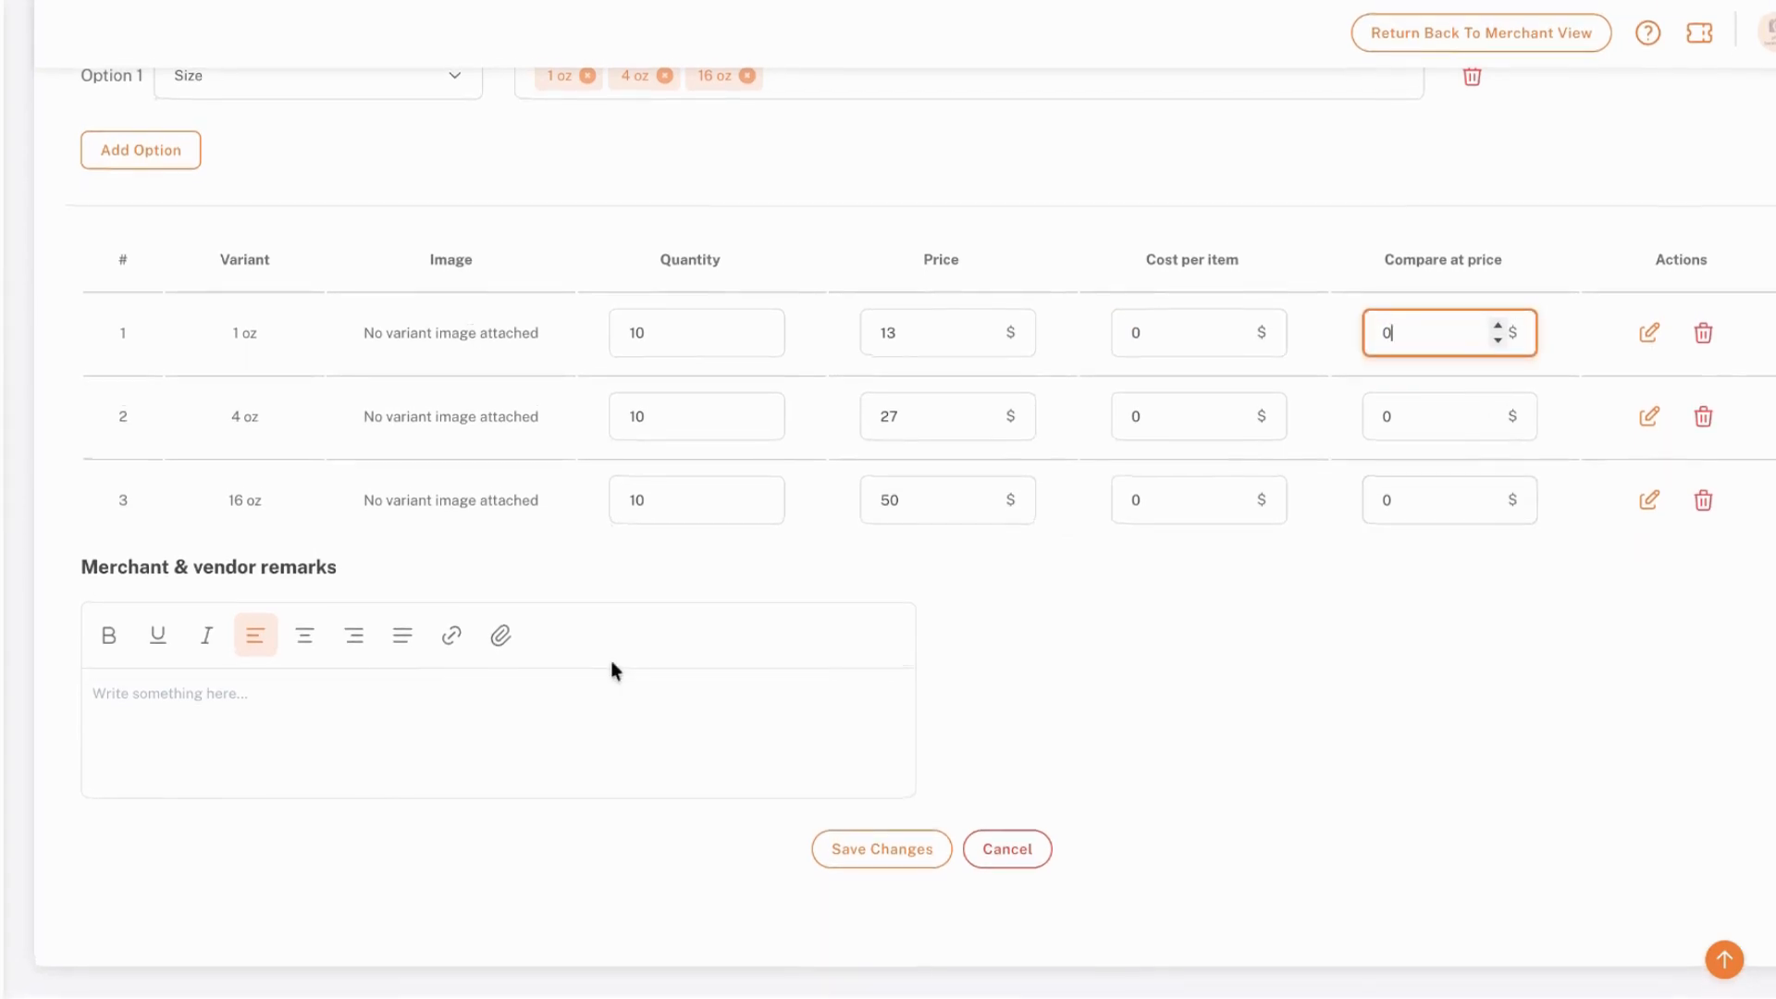
Enter "Ships on Wednesdays. No returns." in the Merchant & vendor remarks
click(386, 754)
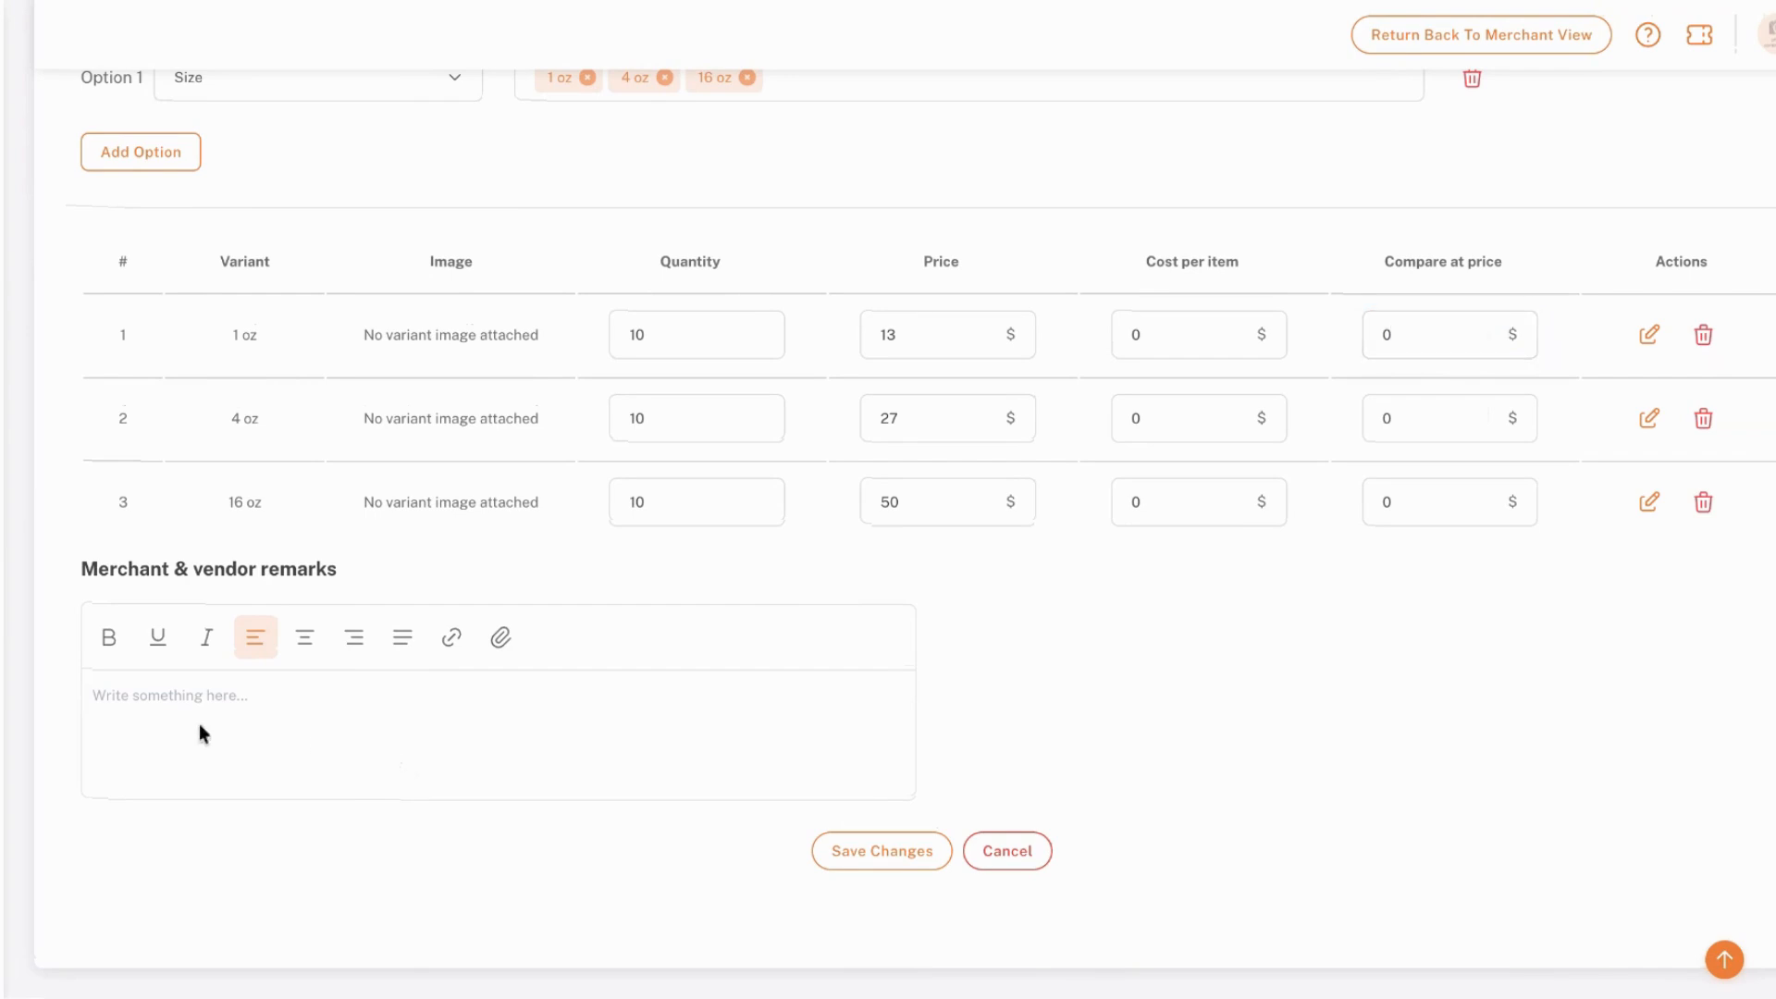
click(152, 704)
text(Ship)
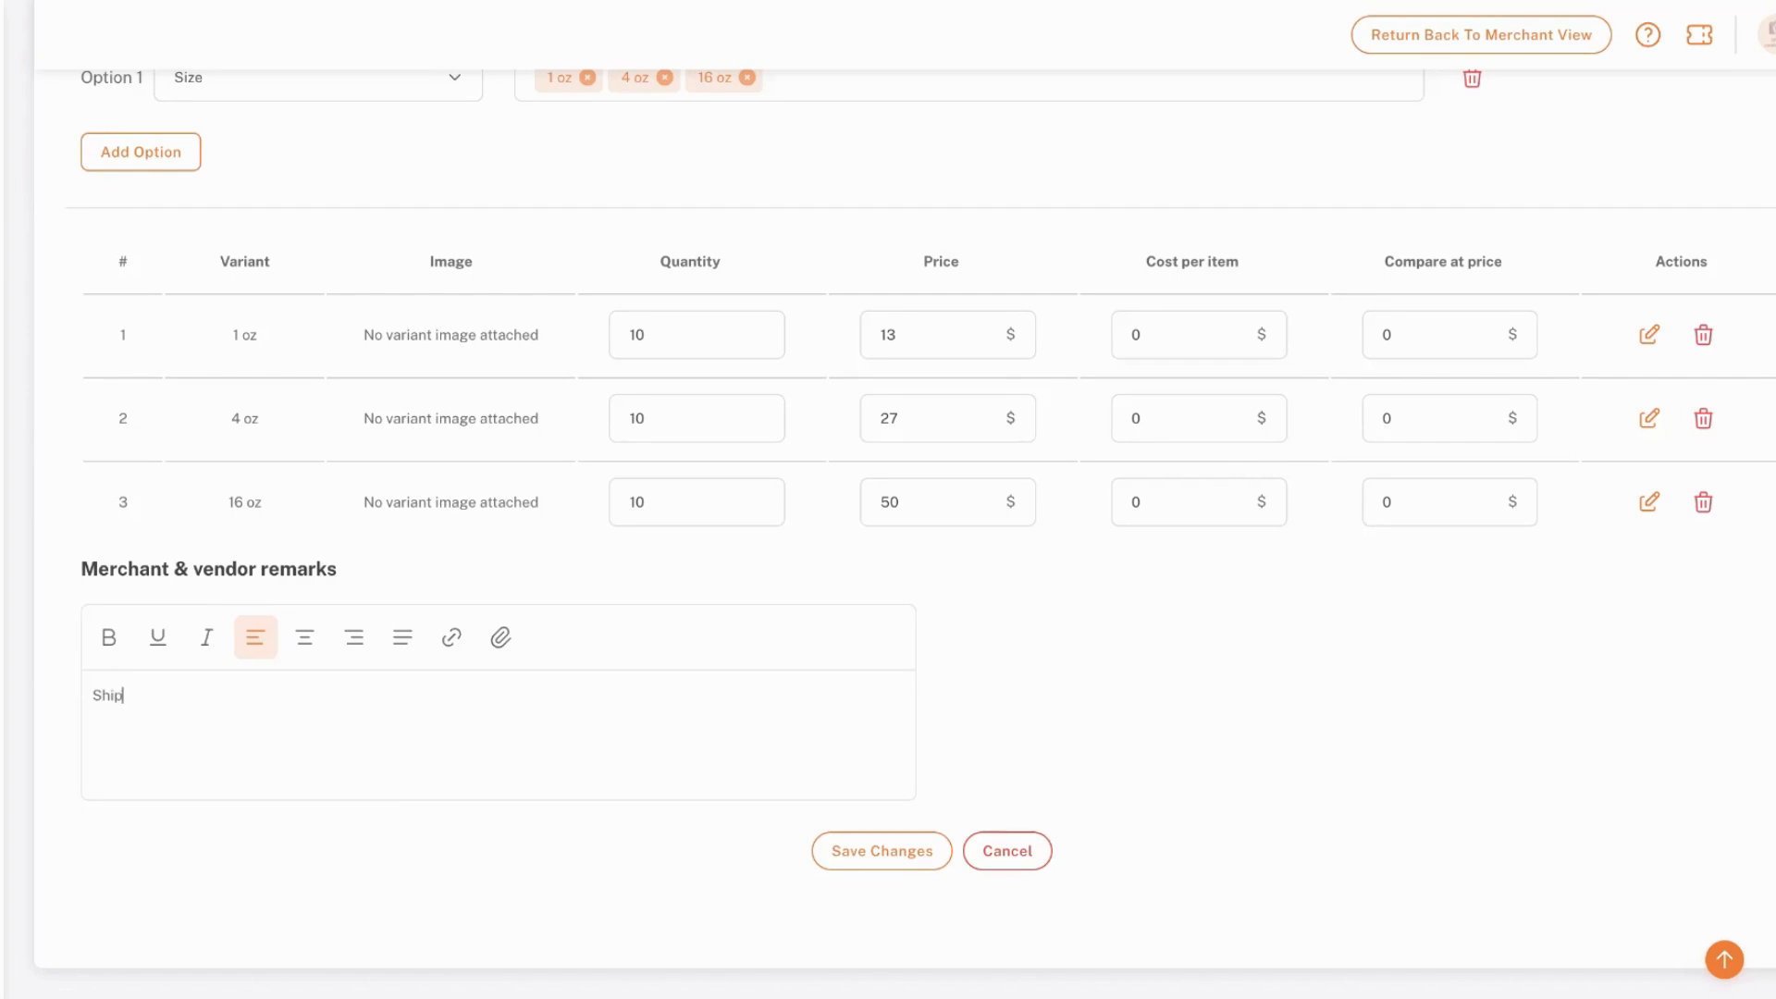
text(s on Wednesdays.)
text( No tru)
text(eturns.)
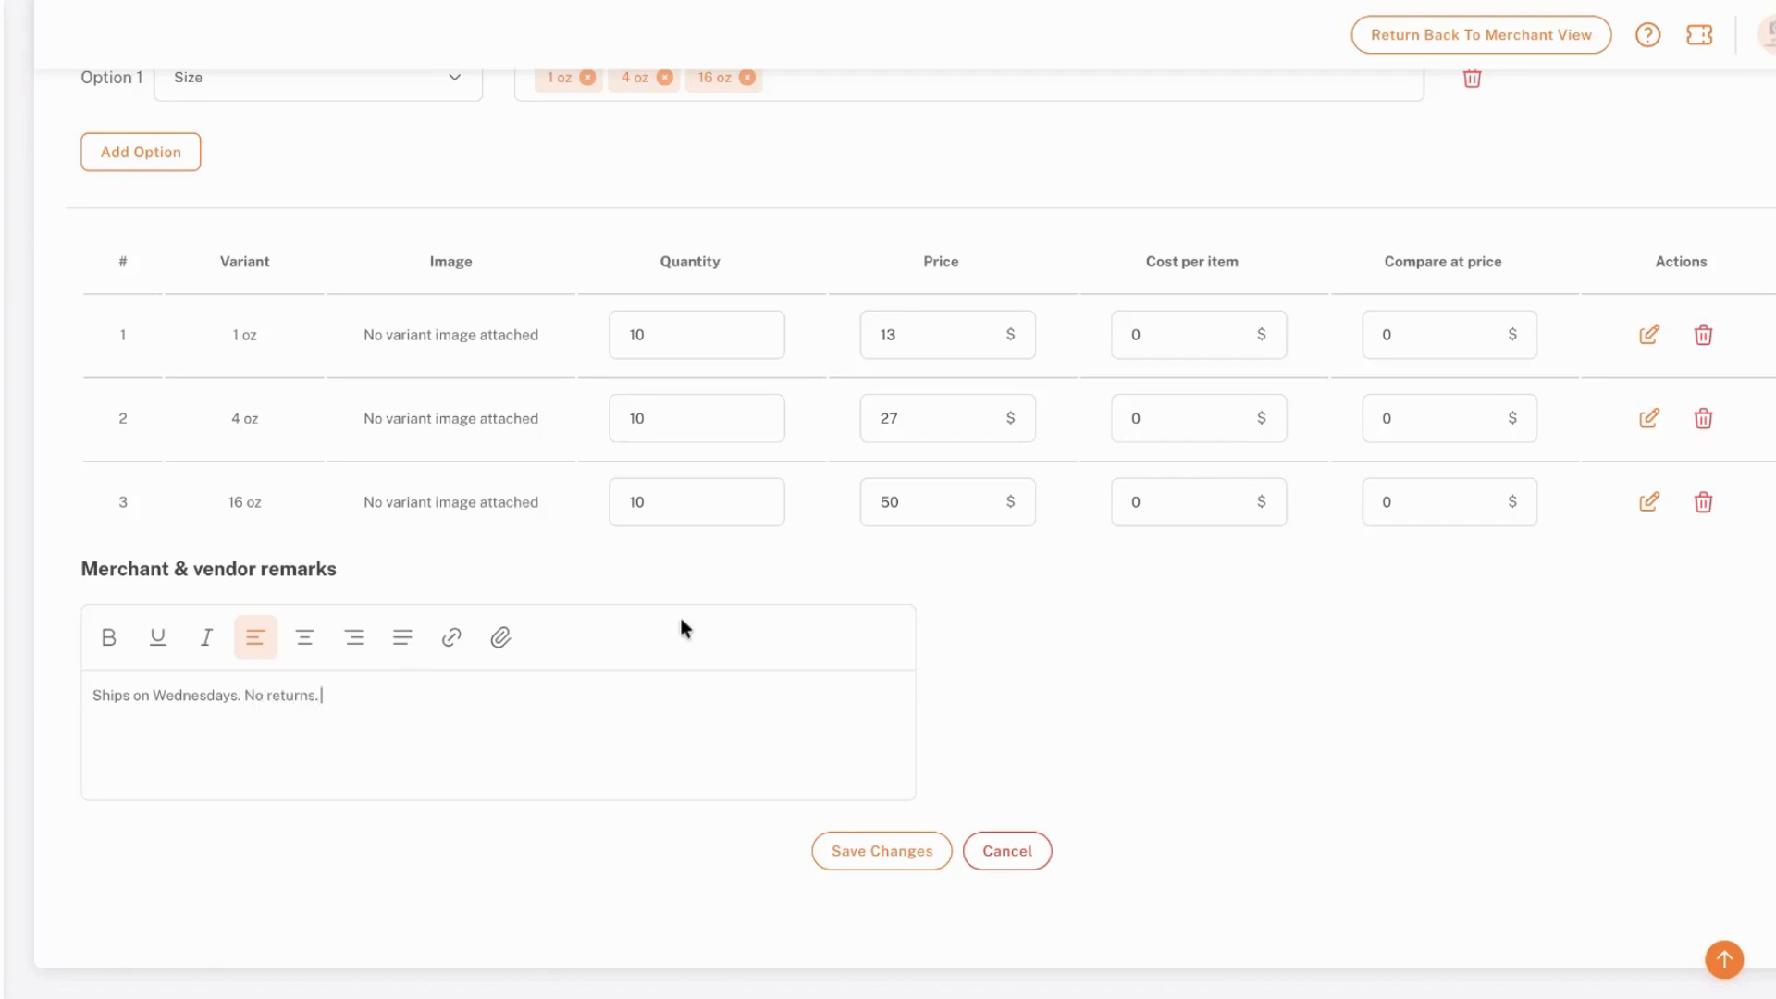
Upload the photo of dried pine needles in a wooden bowl as the main product image
scroll(680, 616, up, 5)
scroll(1173, 304, up, 4)
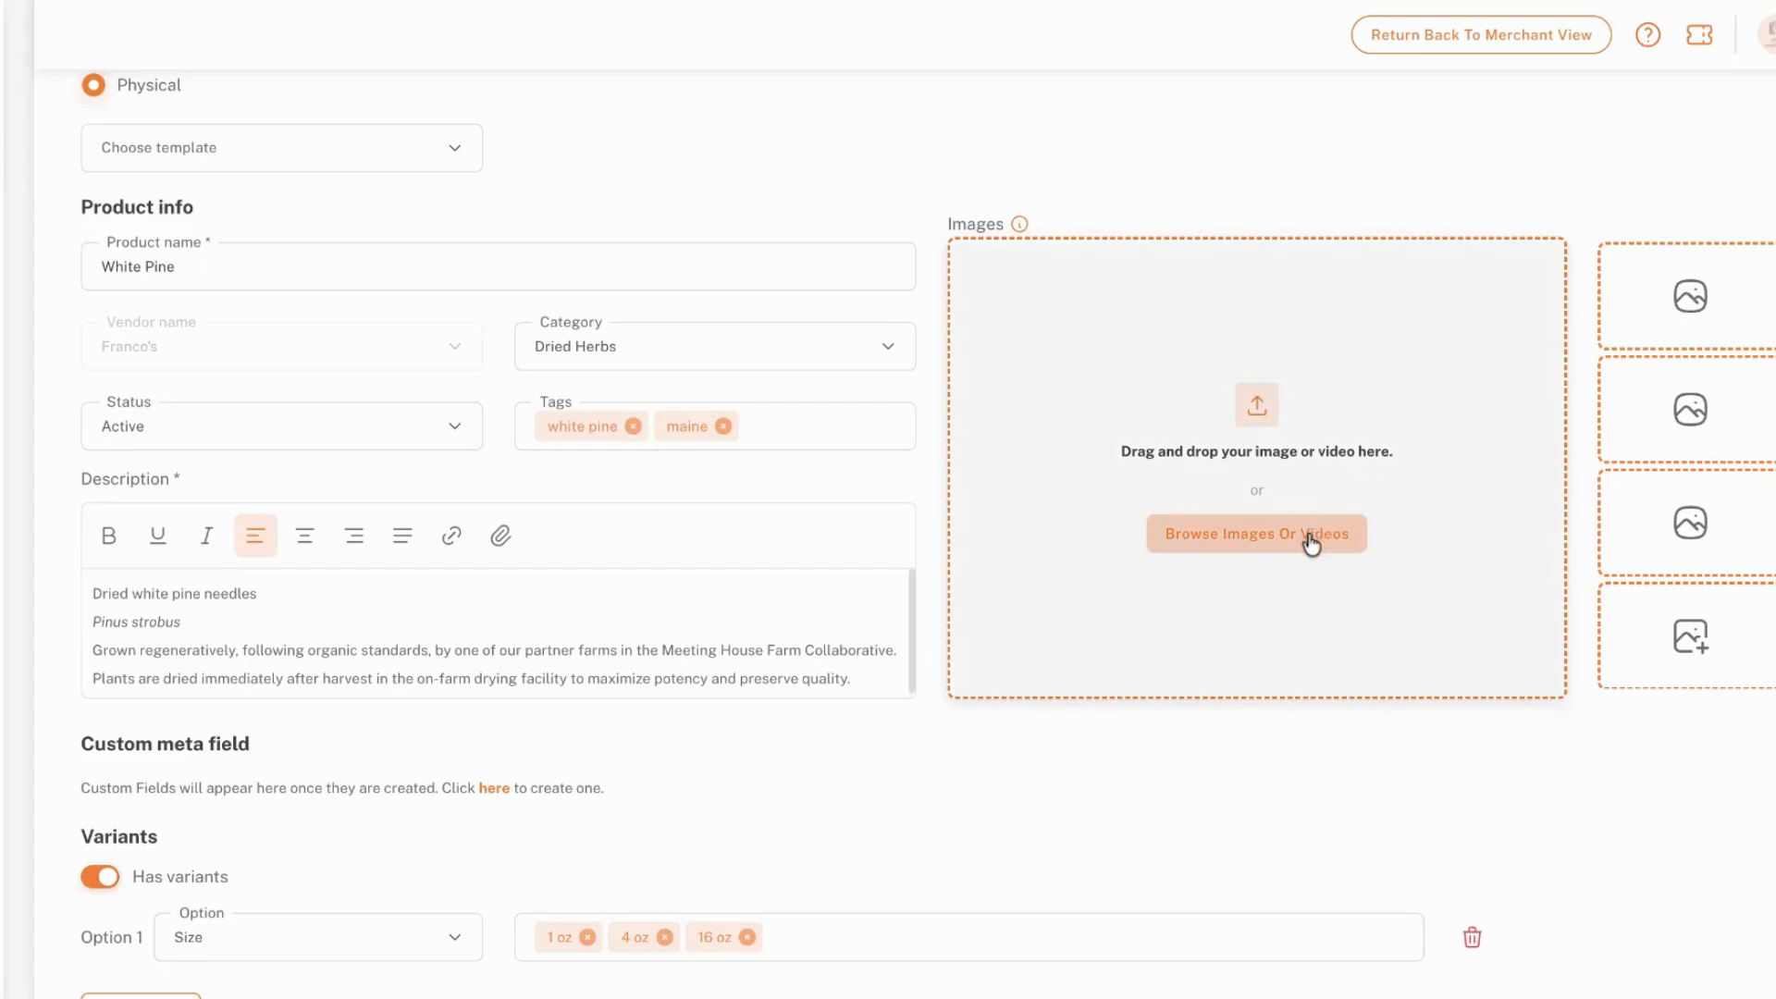
click(1260, 408)
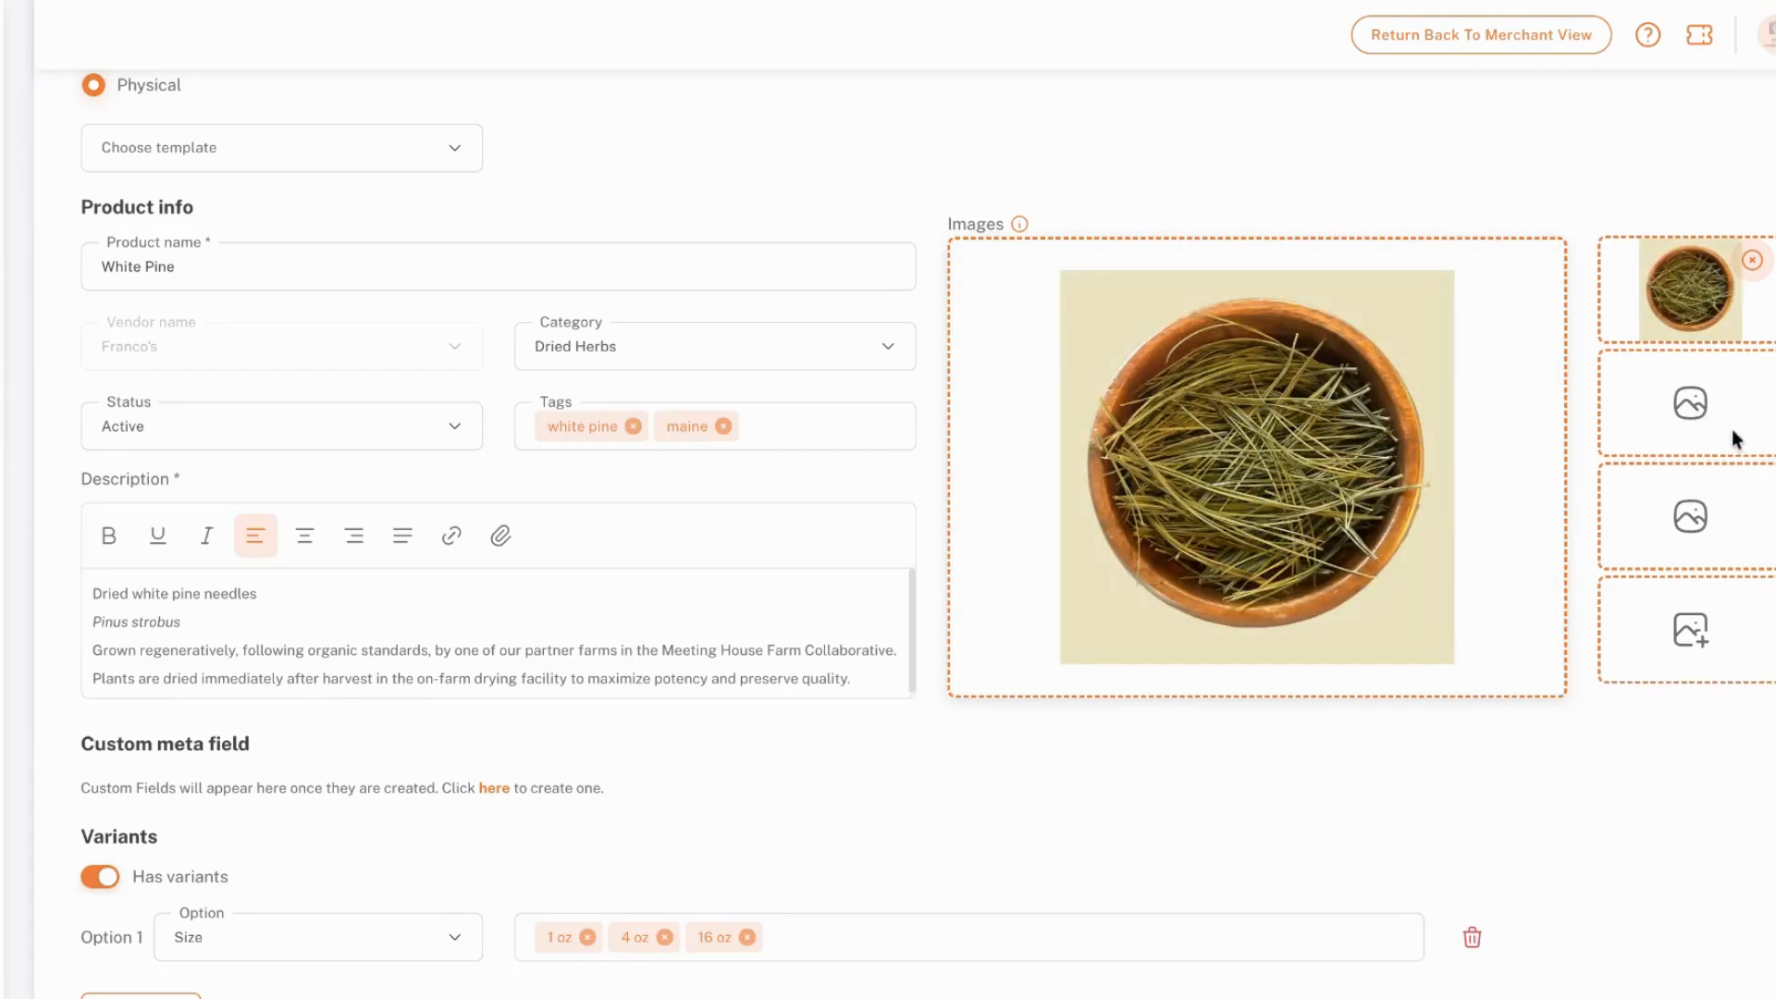
Open the 1 oz variant for editing and enter 10WHI as its SKU
scroll(1531, 622, down, 1)
scroll(1529, 629, up, 2)
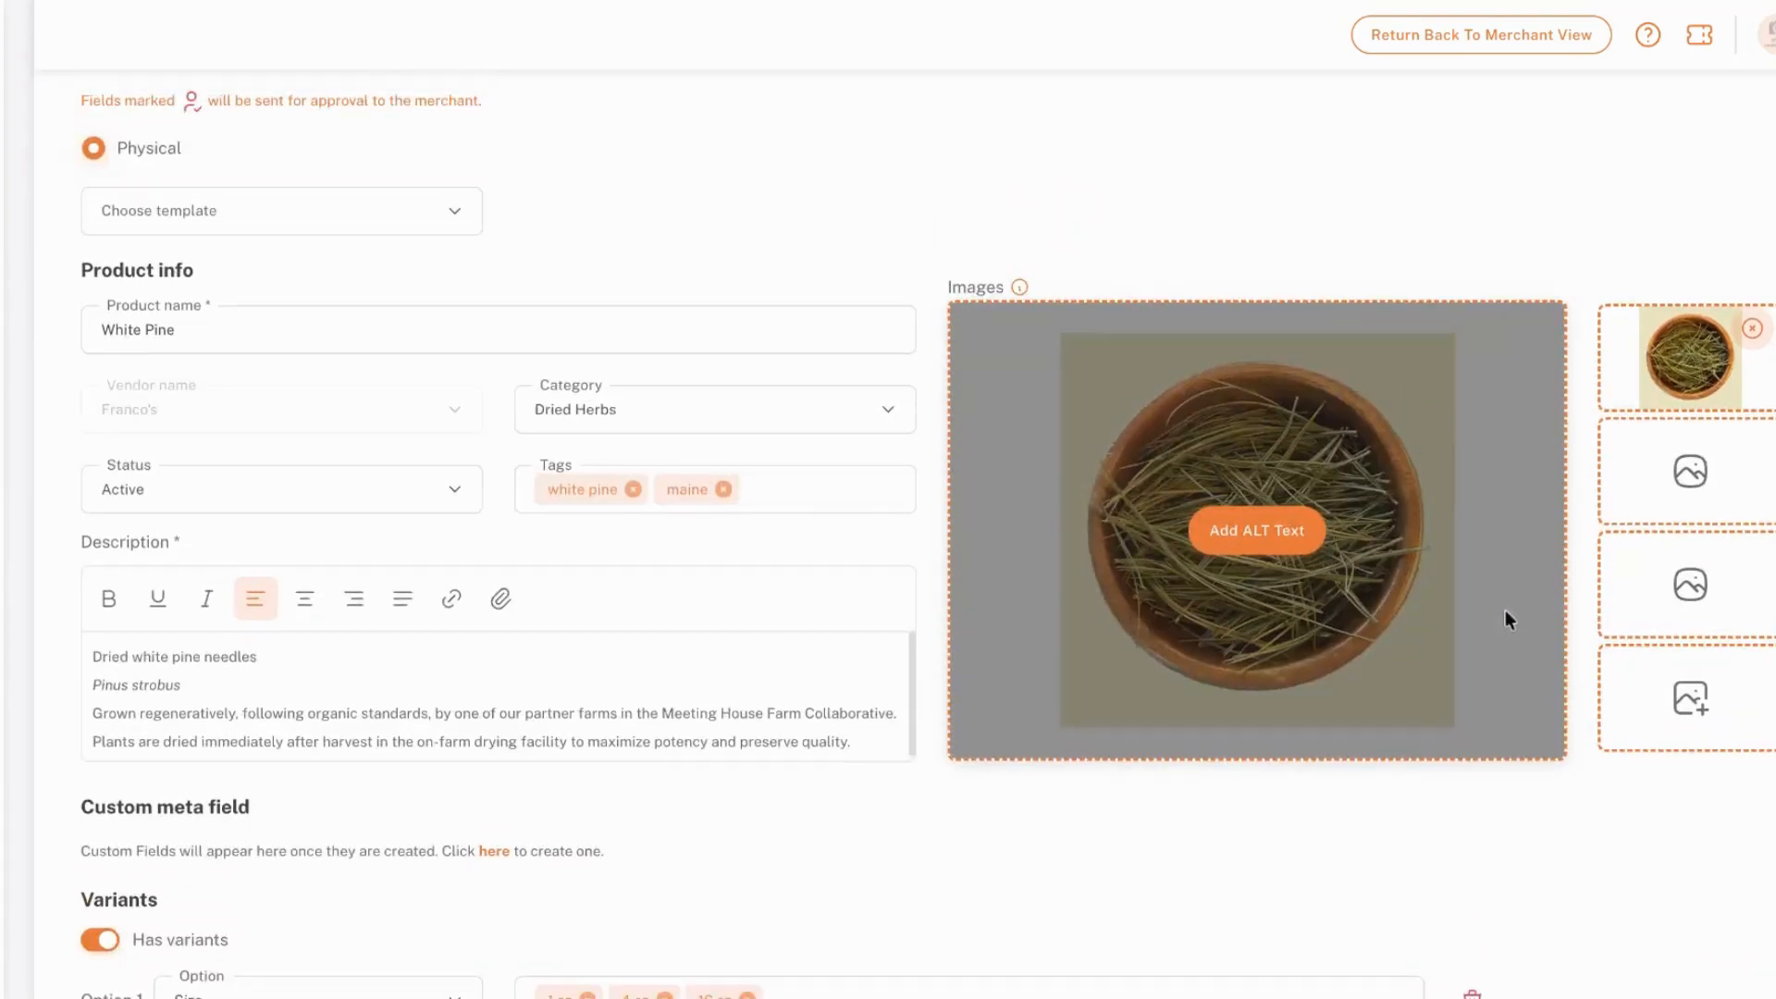
scroll(1407, 361, down, 8)
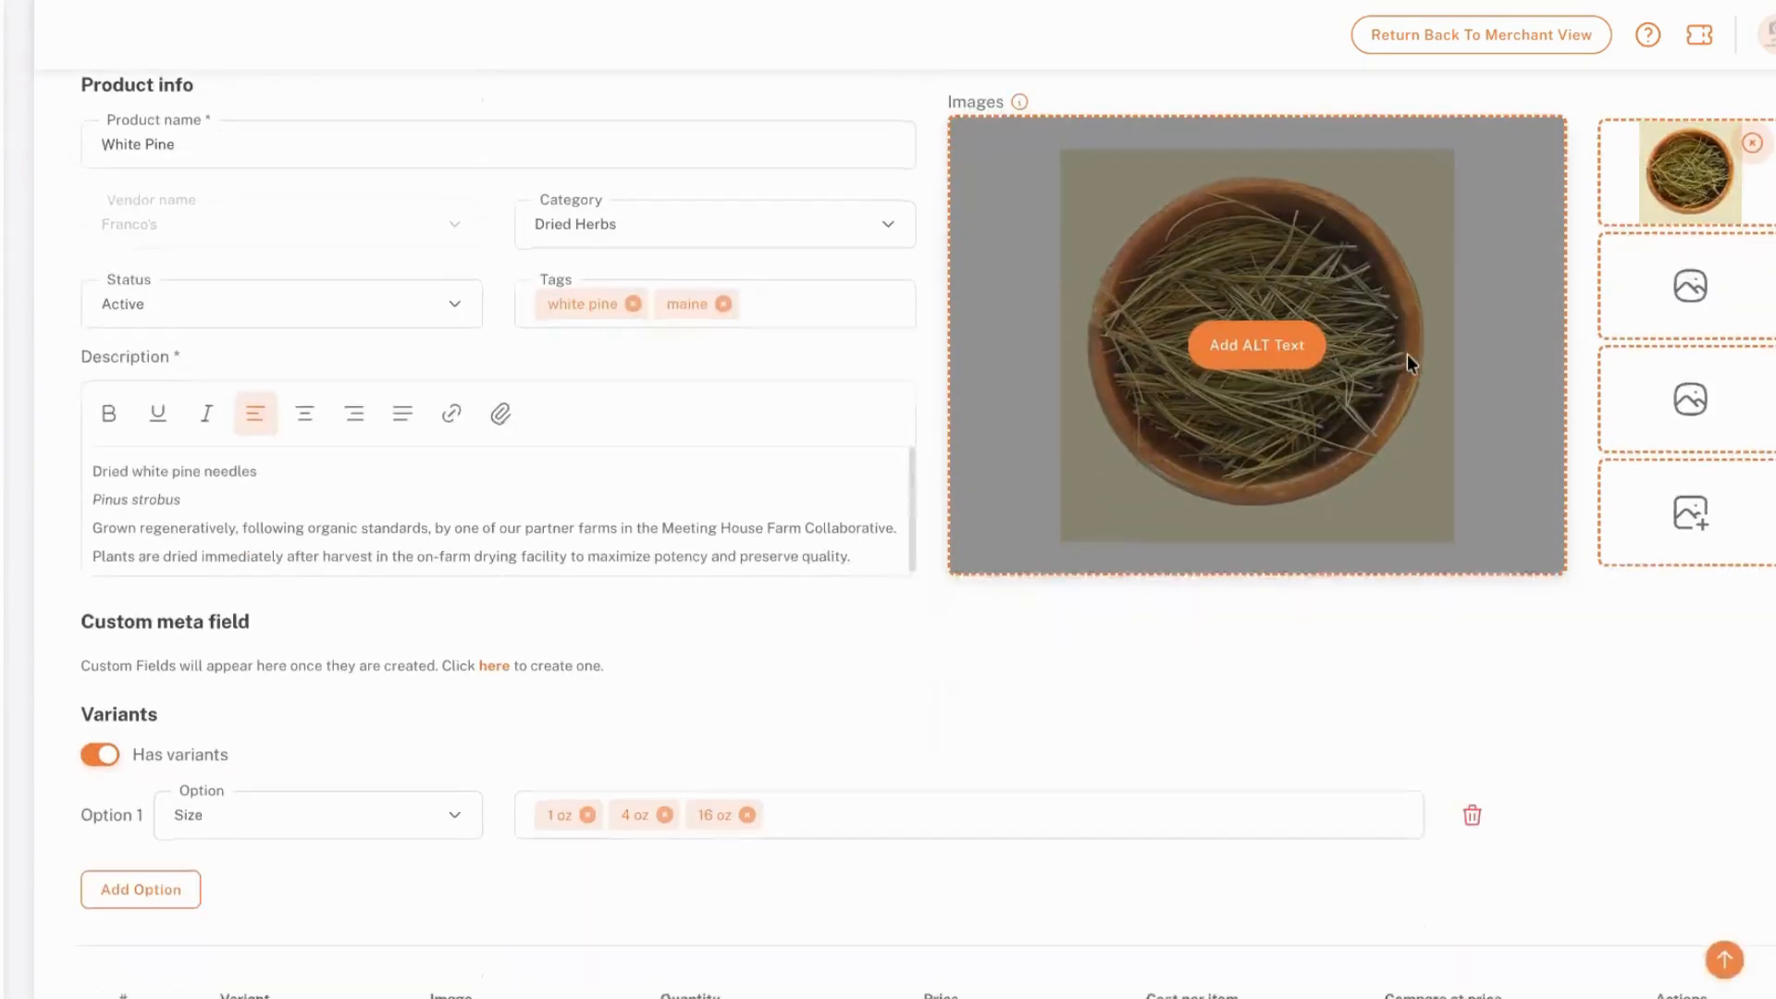
scroll(1407, 363, down, 3)
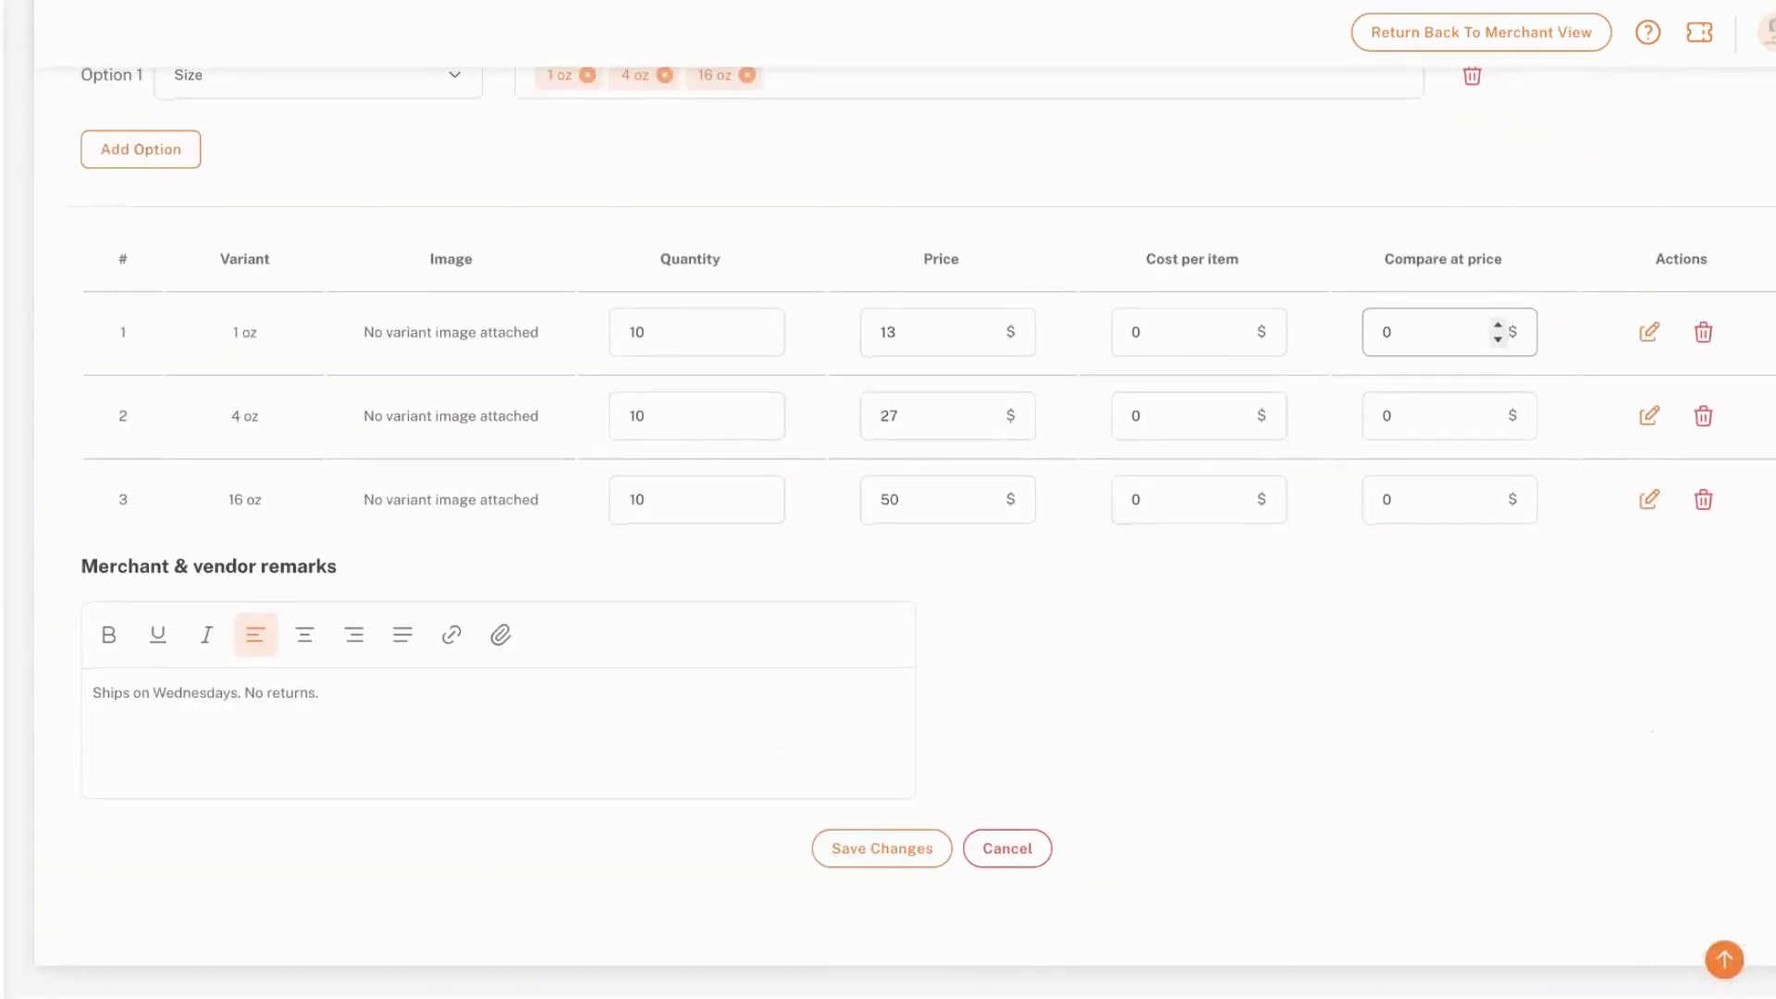
click(1645, 338)
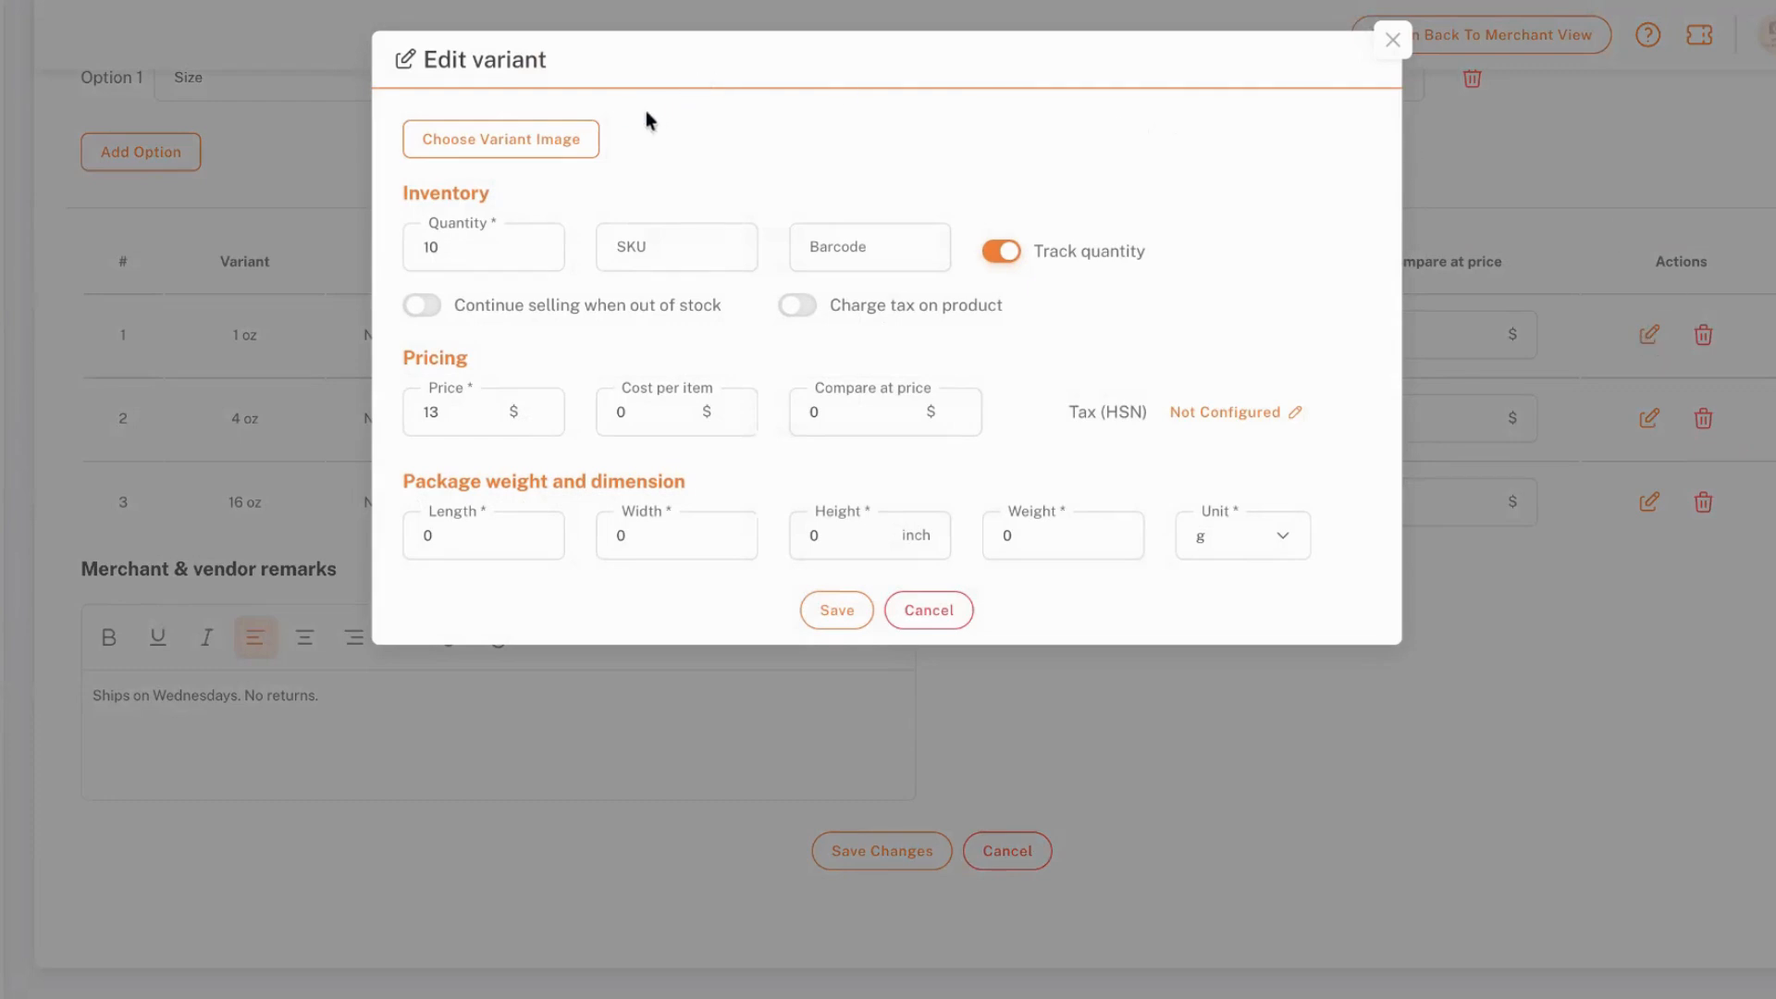
double_click(449, 60)
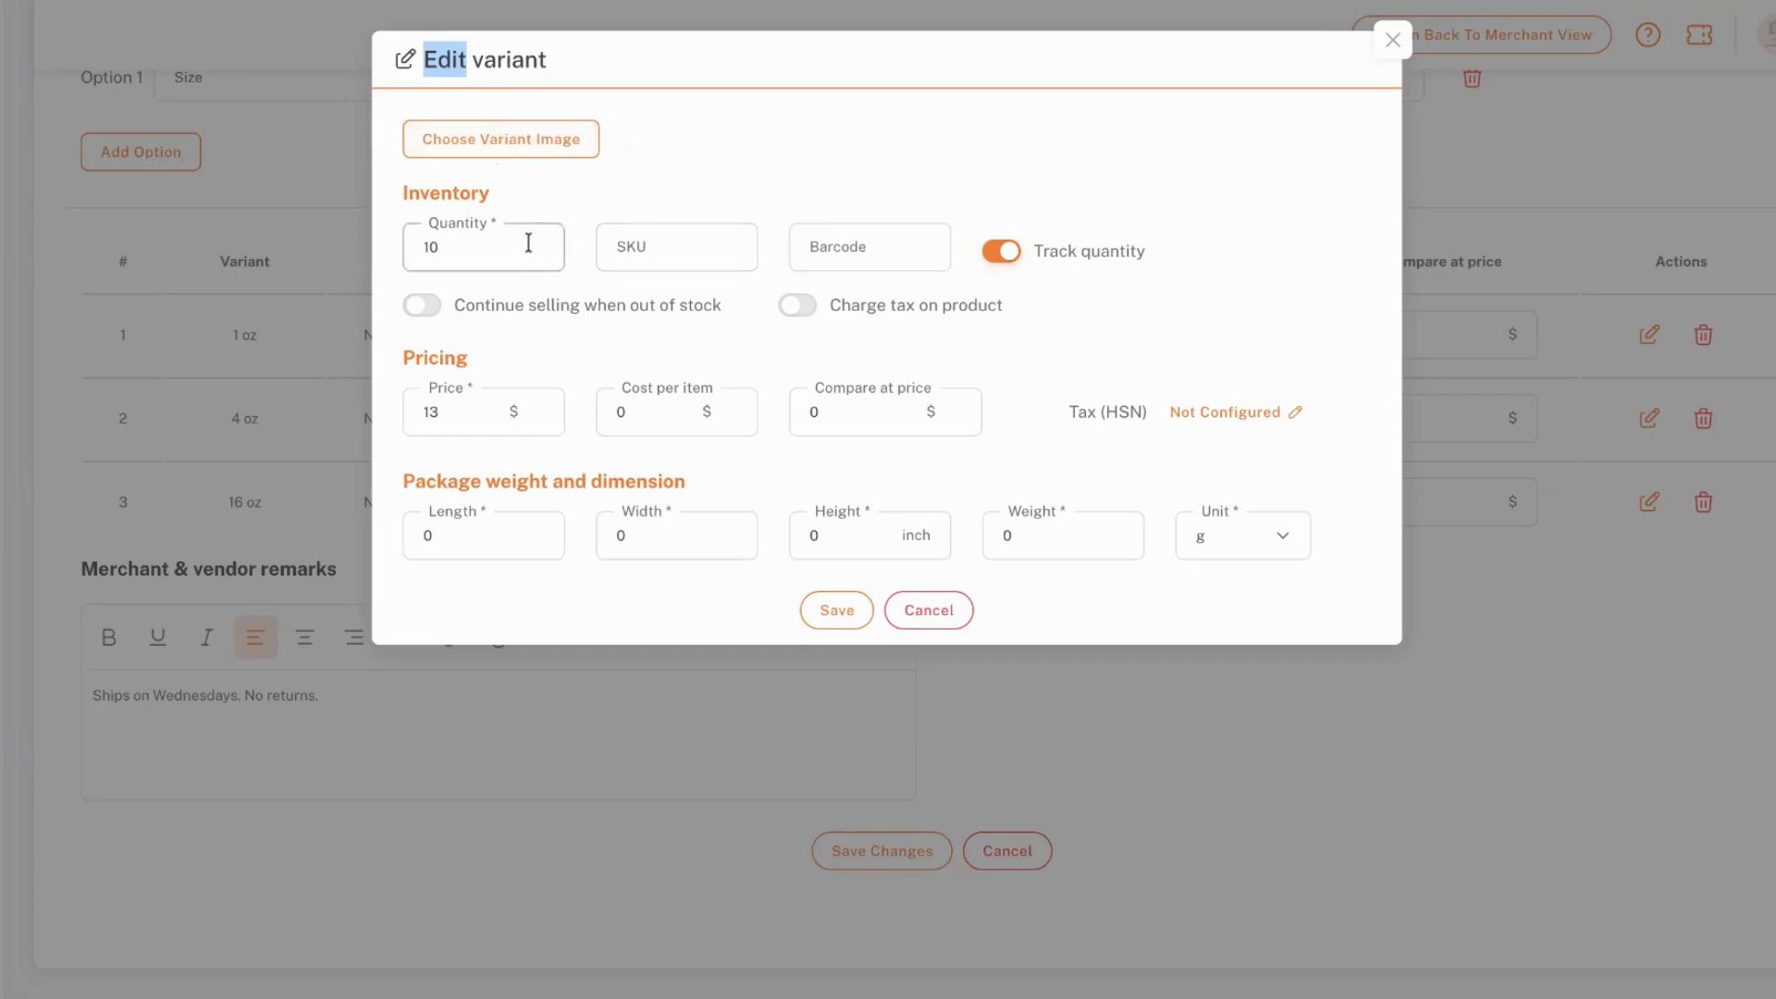
click(627, 247)
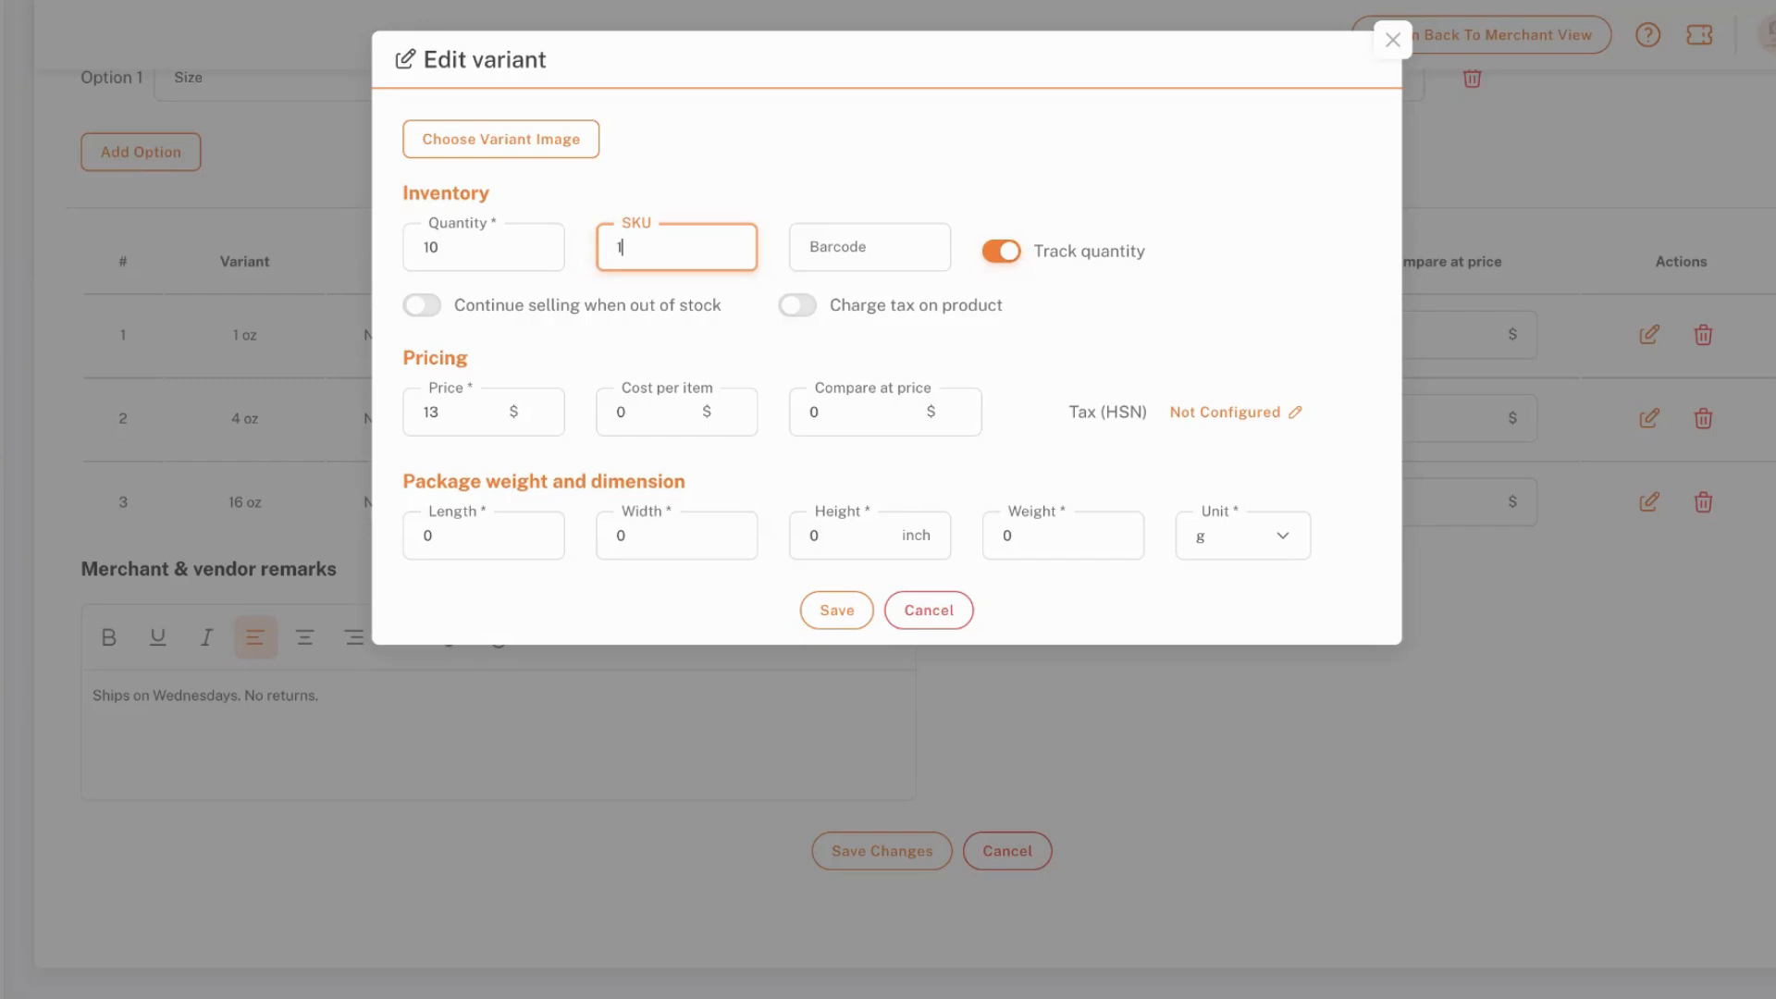
text(WHI)
click(890, 250)
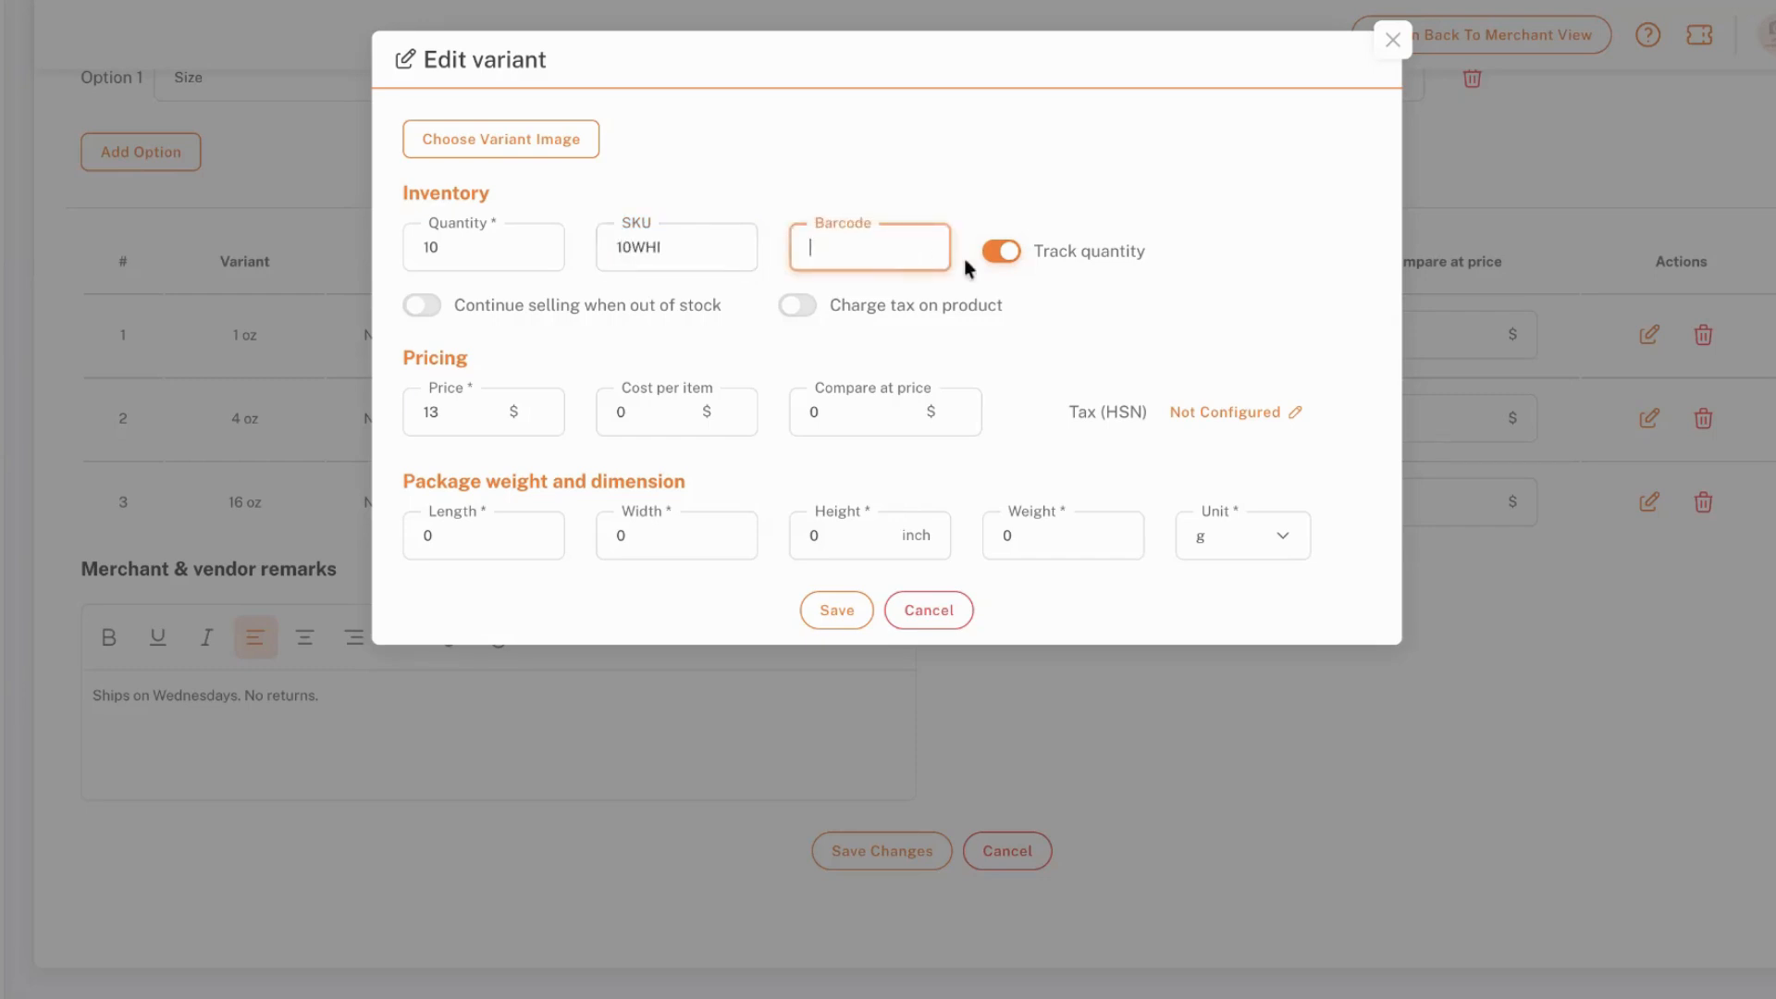
Try toggling the 1 oz variant's Track quantity, Continue selling when out of stock and Charge tax on product options
click(1145, 251)
click(1143, 266)
click(1143, 265)
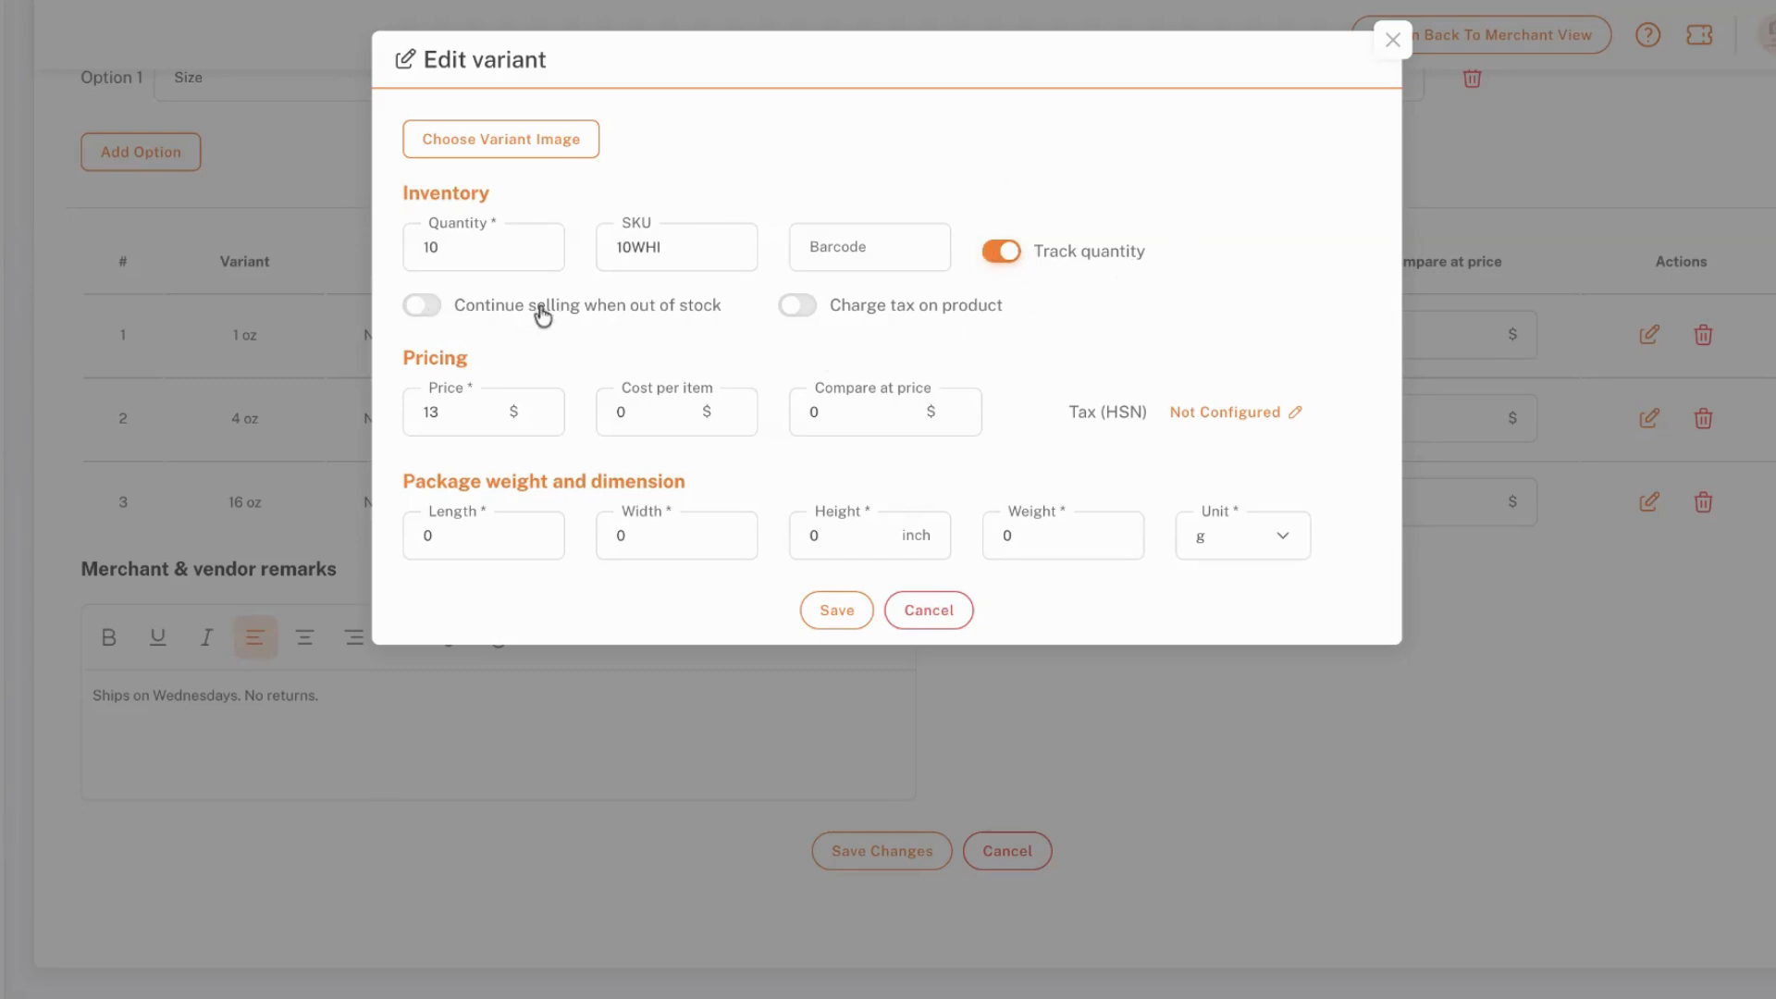
click(428, 312)
click(427, 313)
click(797, 309)
click(797, 310)
Set the 1 oz variant's package weight to 1 with oz as the unit
double_click(455, 535)
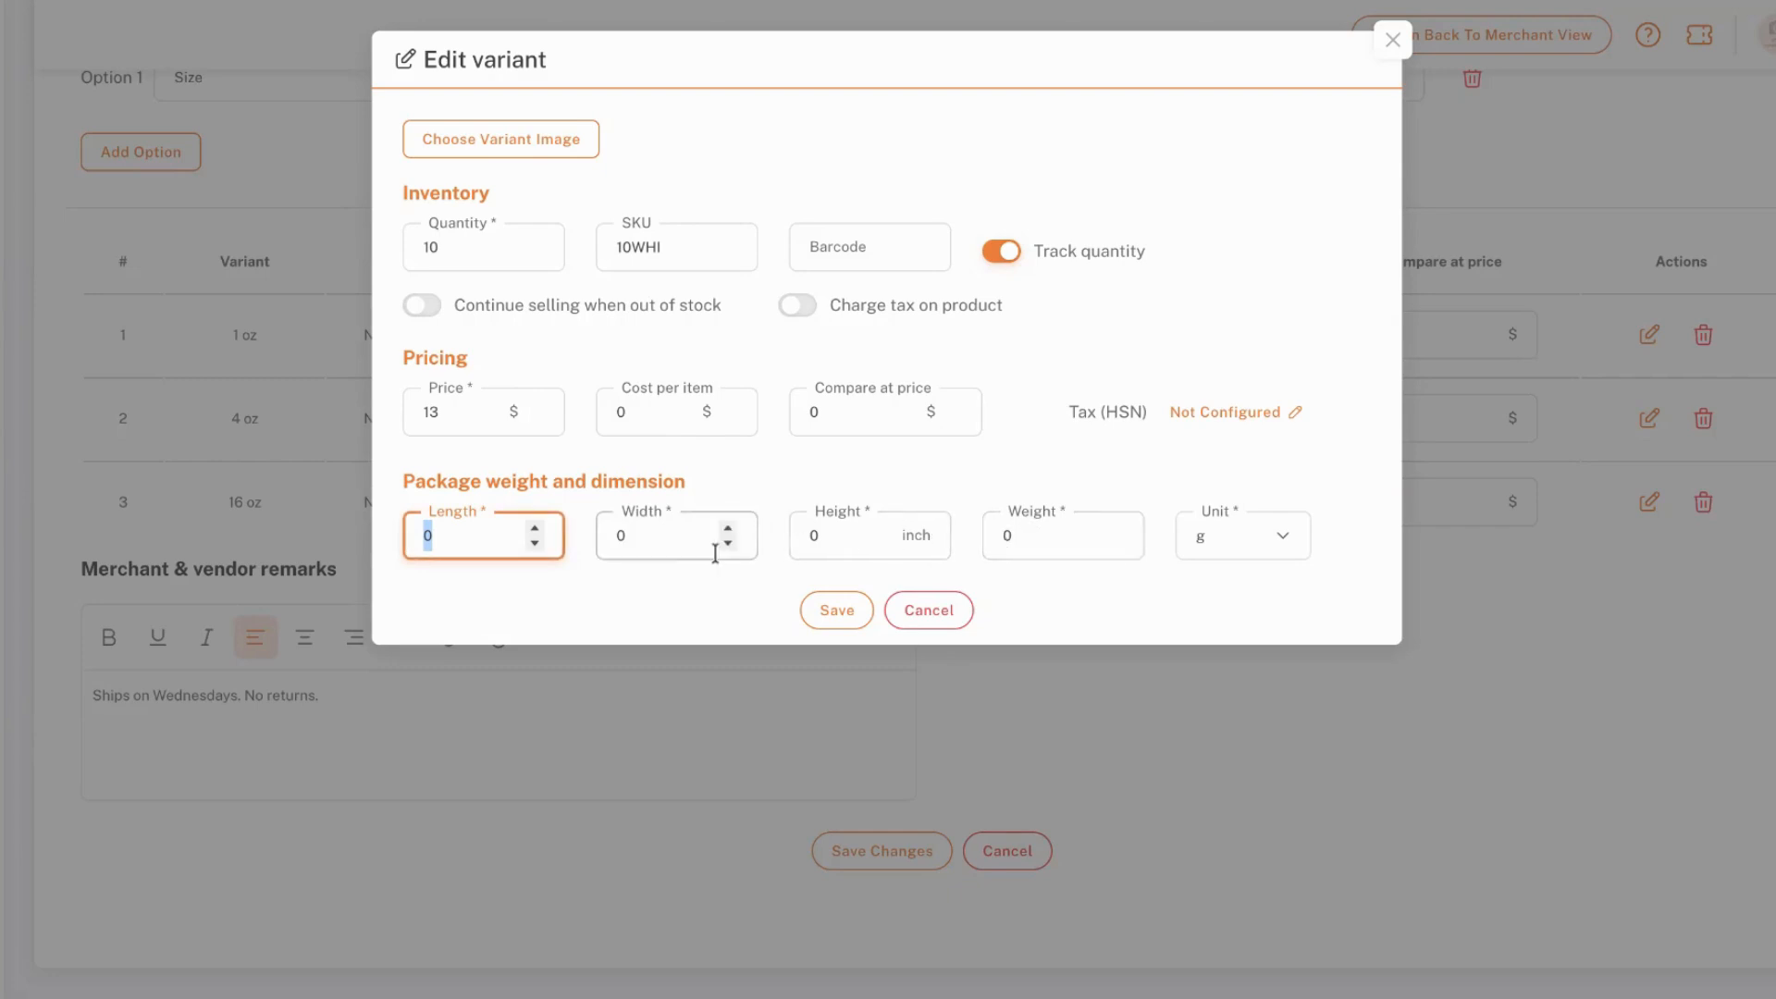
click(817, 540)
double_click(620, 537)
click(496, 535)
click(1023, 534)
double_click(994, 535)
click(1237, 536)
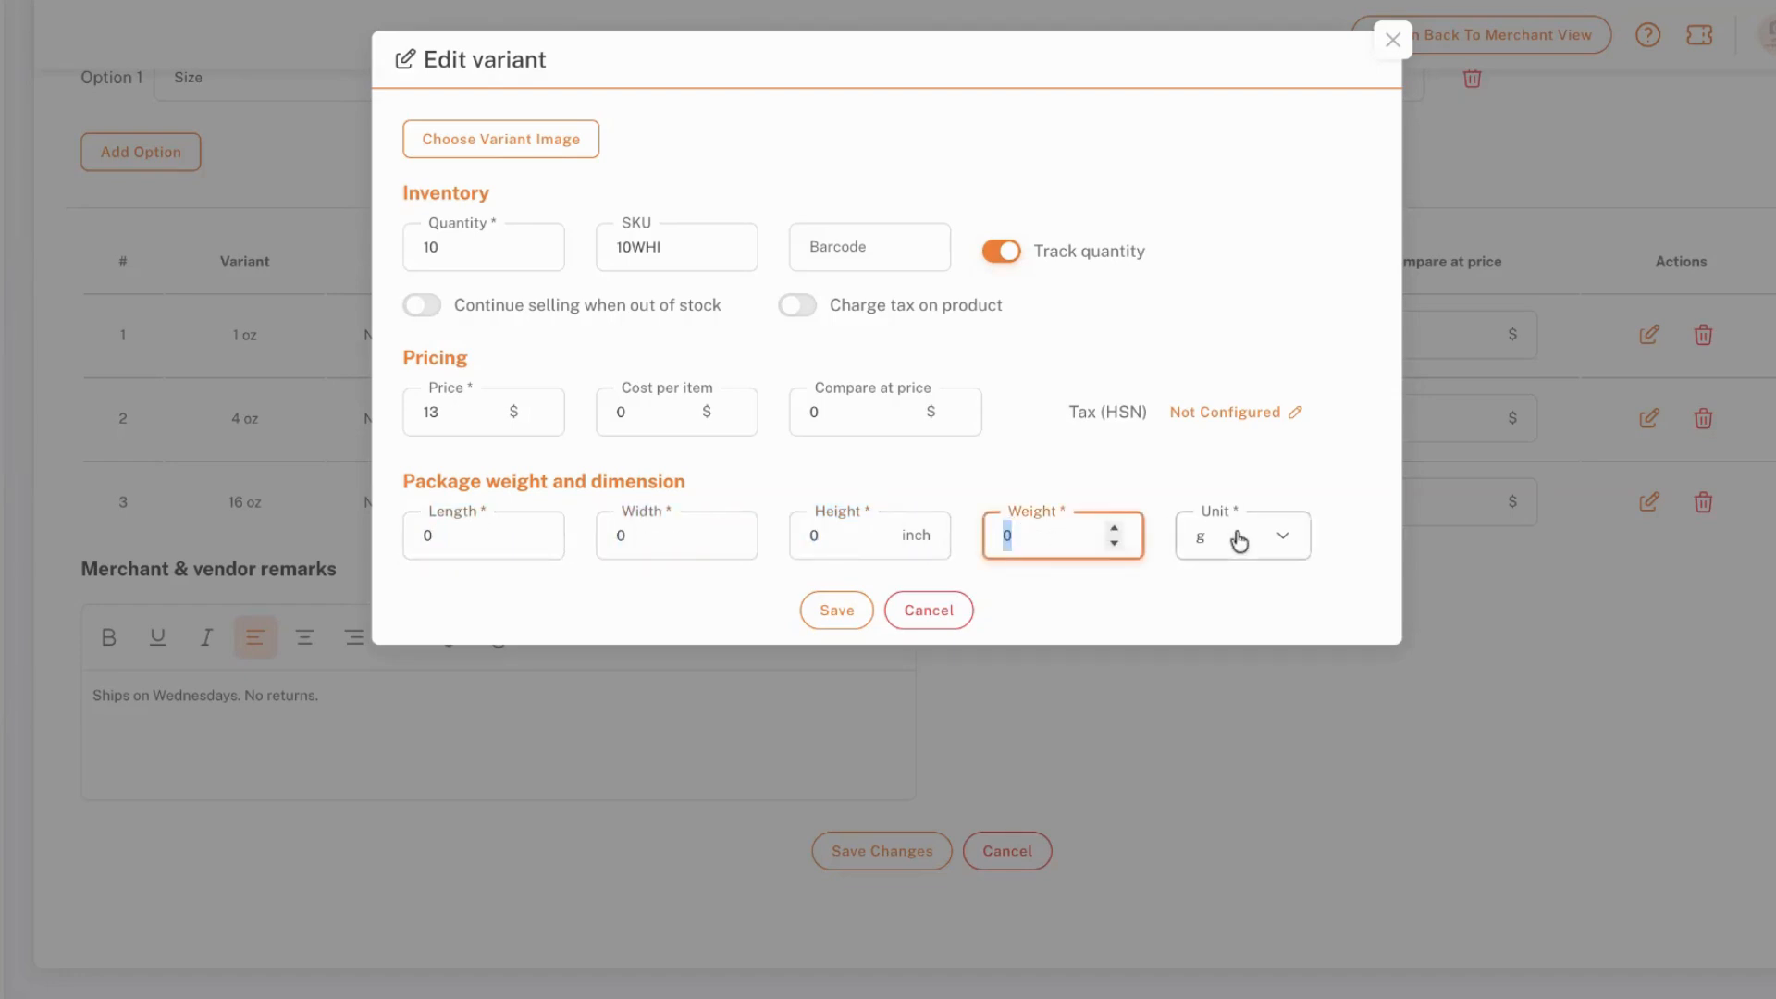
click(1239, 757)
click(1110, 535)
double_click(1007, 535)
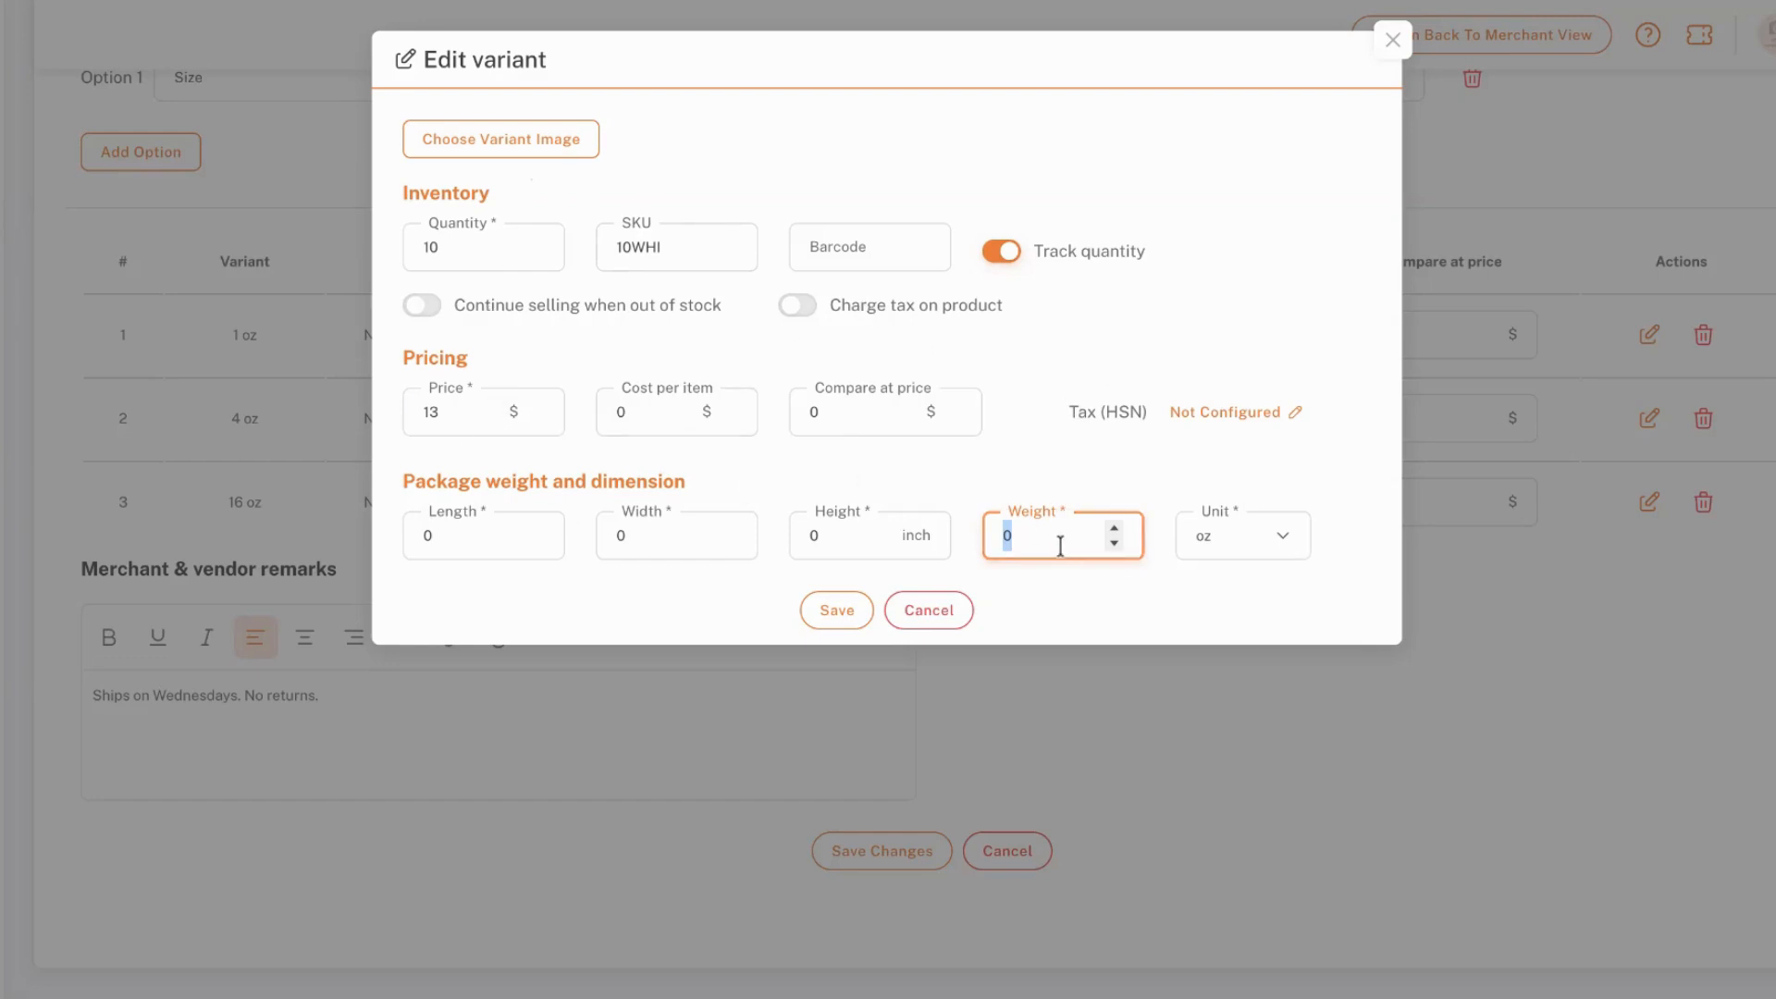
text(1)
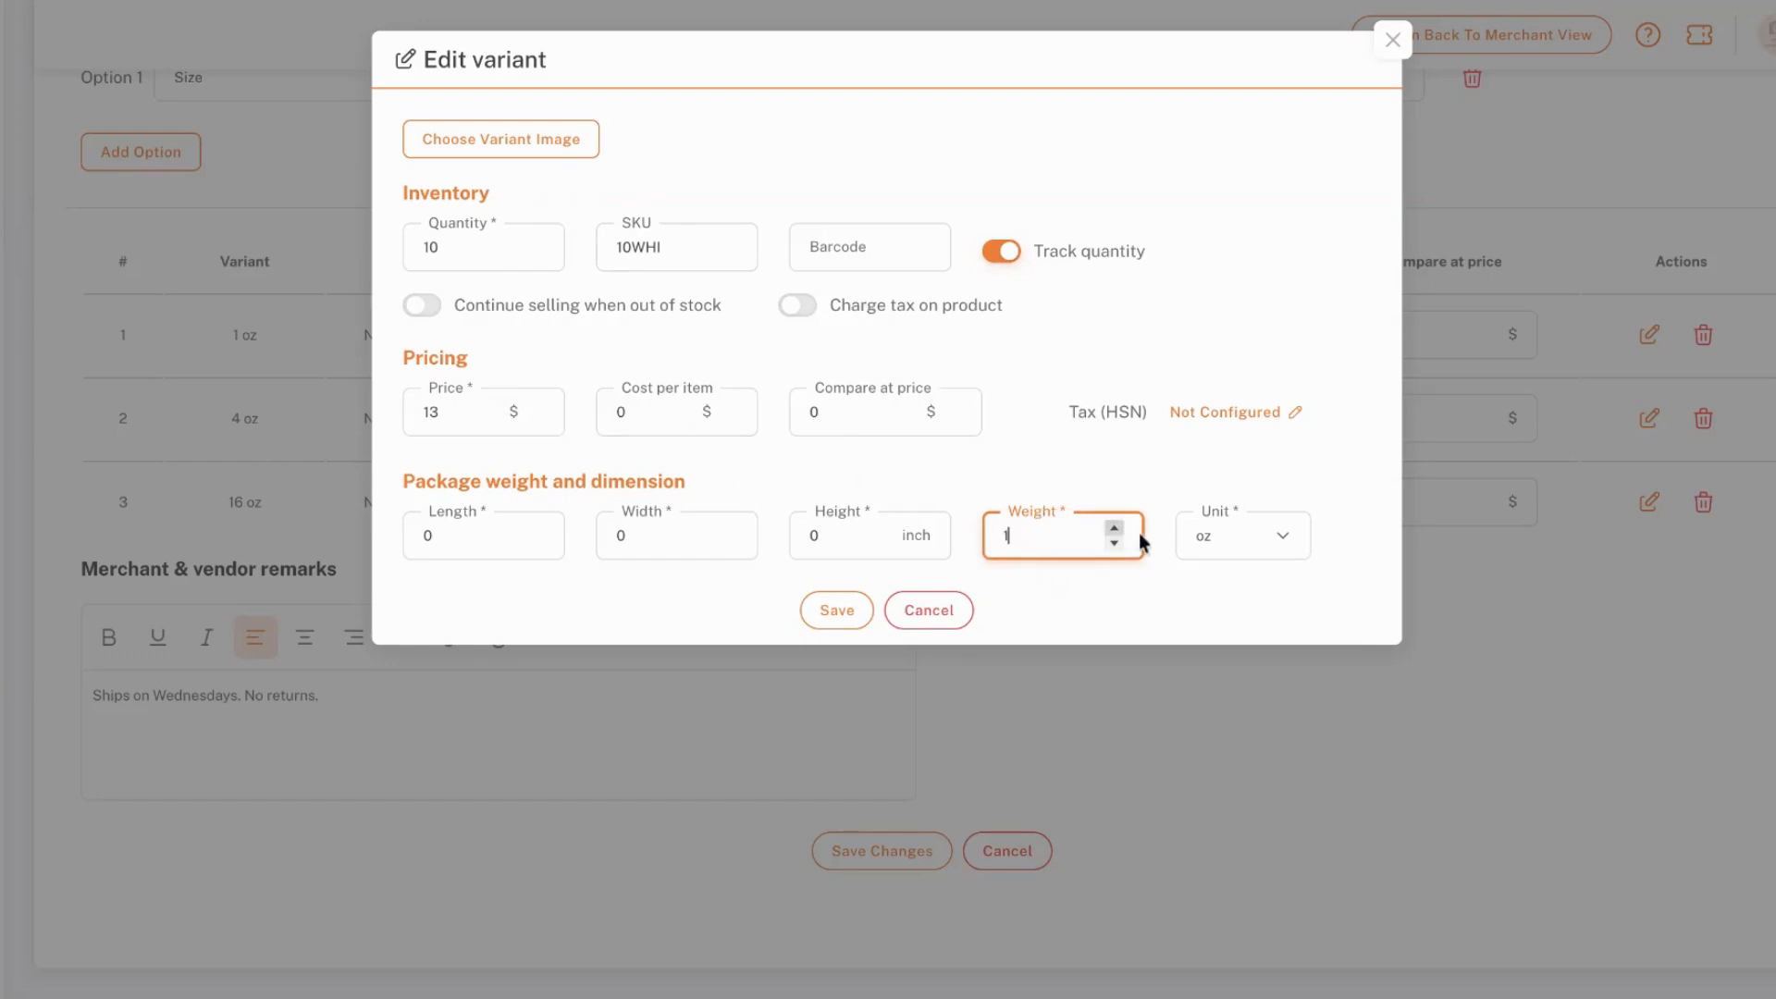
Save the edited 1 oz variant and the White Pine product changes
double_click(444, 538)
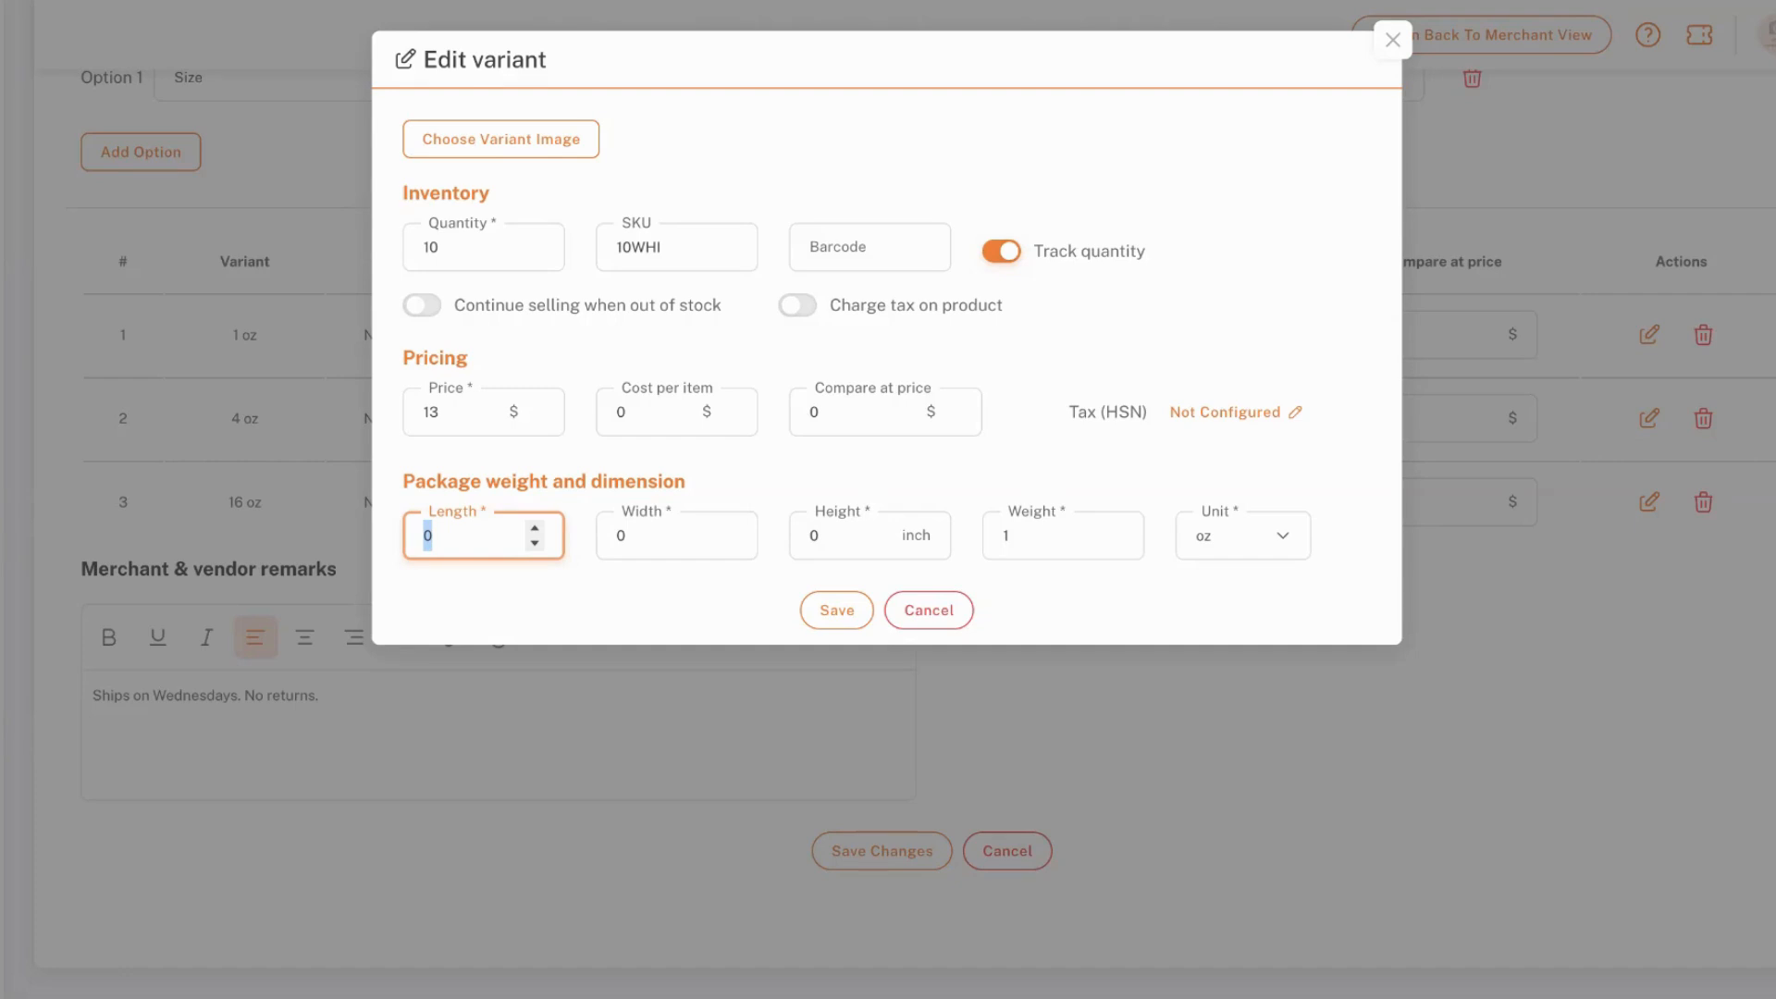
click(1166, 592)
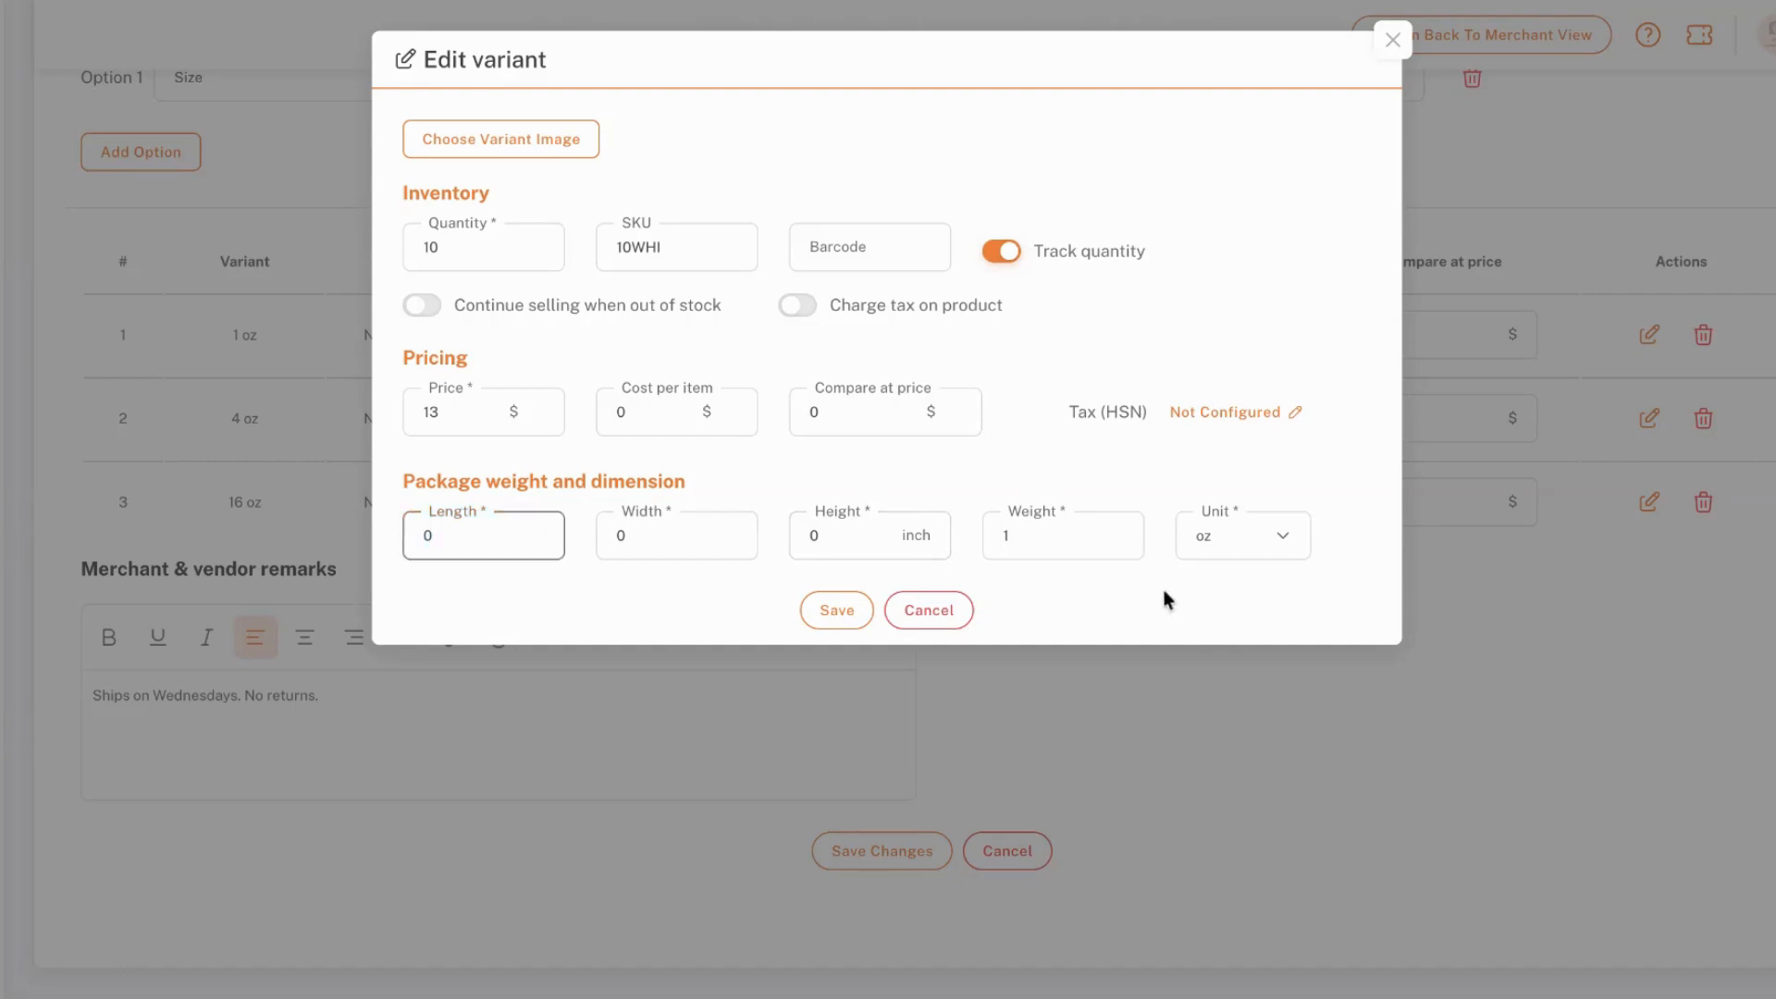
click(842, 616)
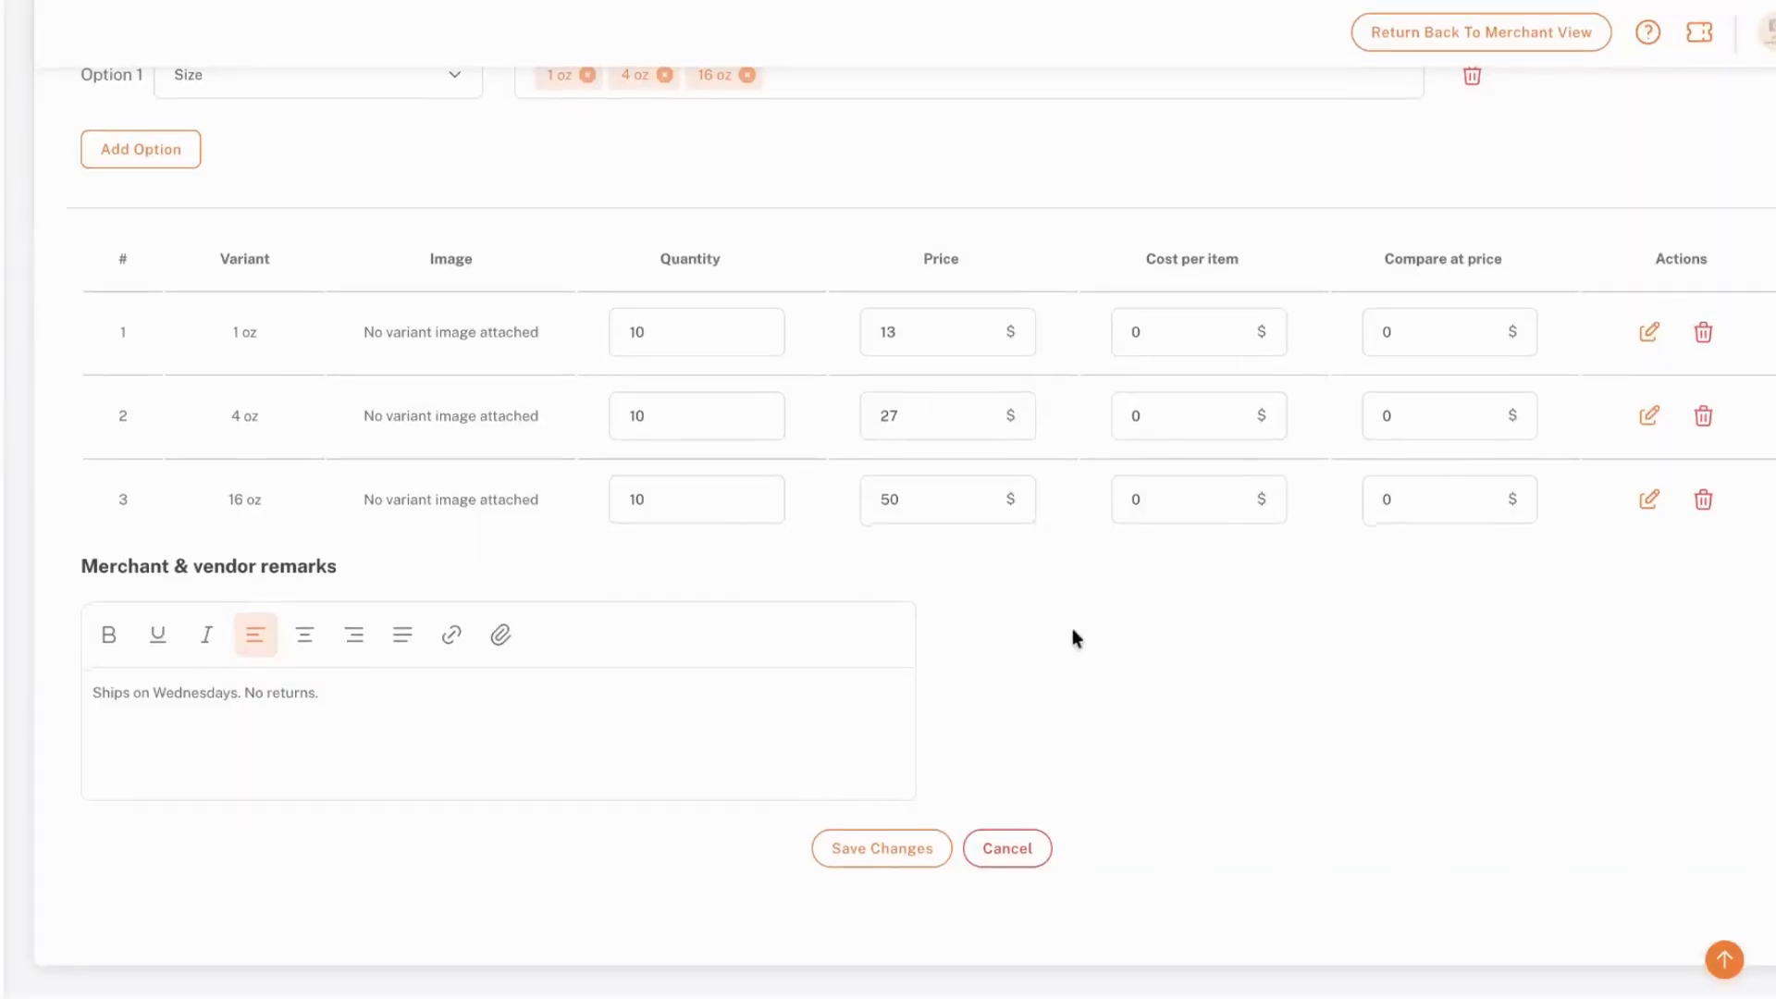
click(895, 848)
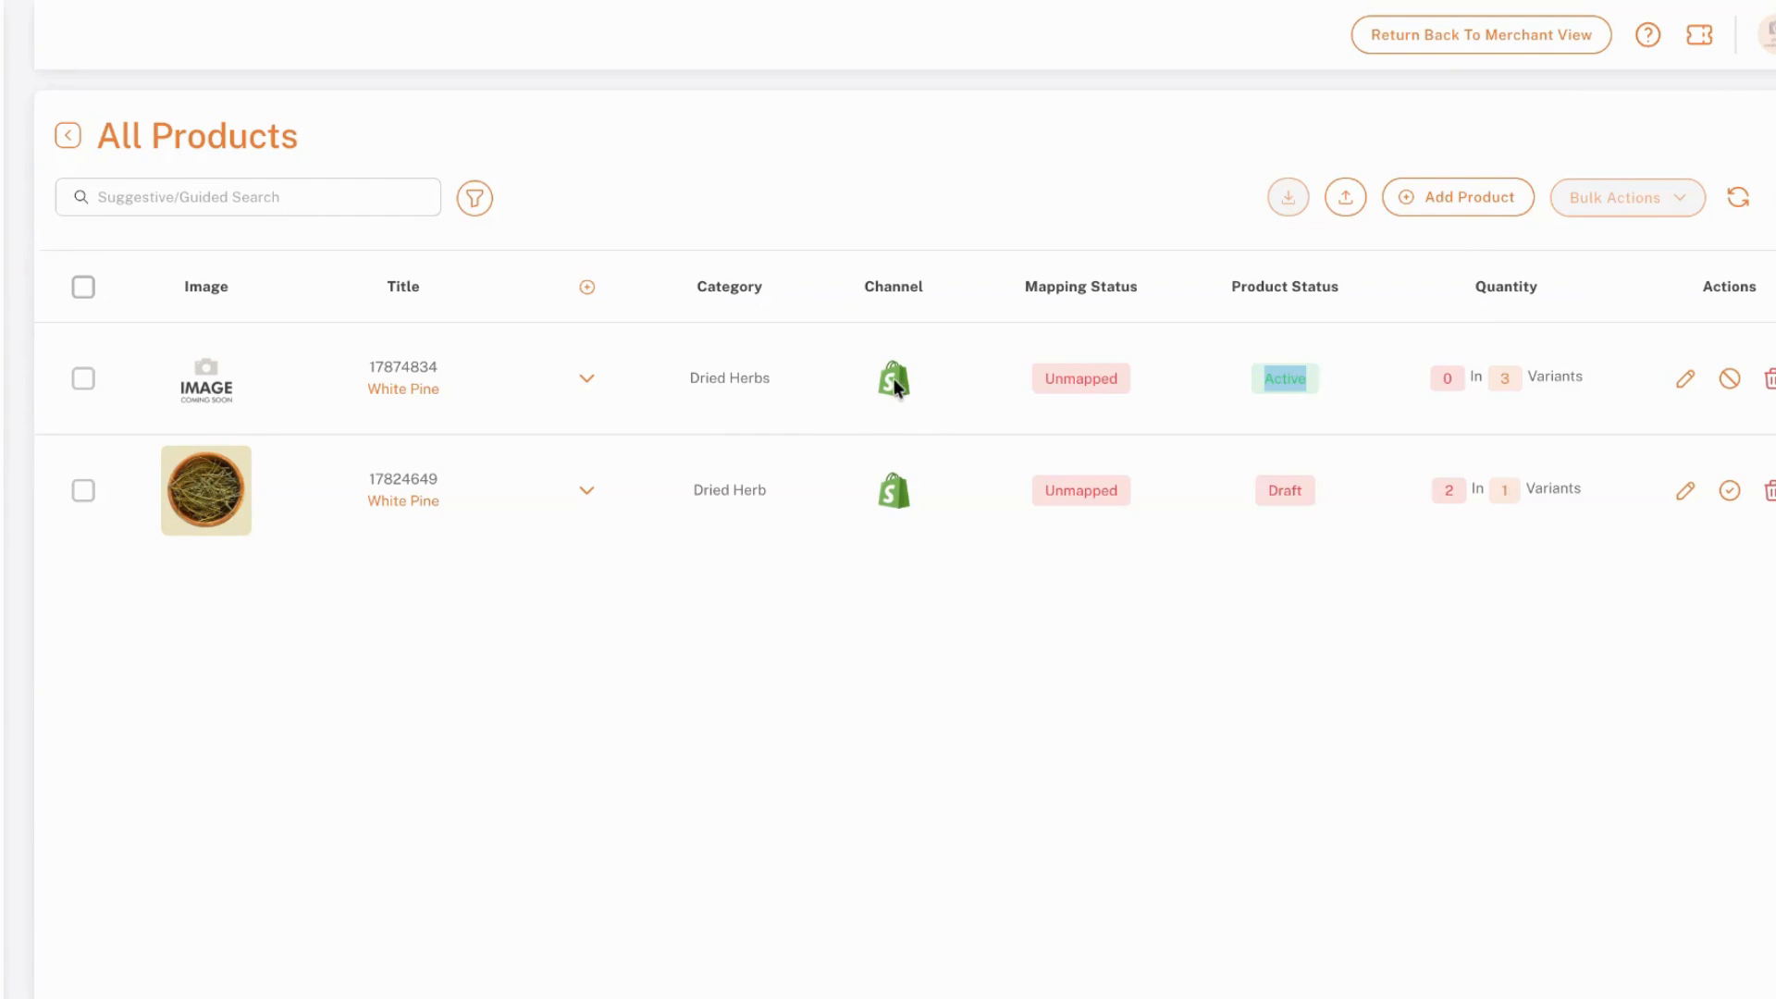
Go to the dashboard and open the Forward Order list
drag(777, 376, 180, 342)
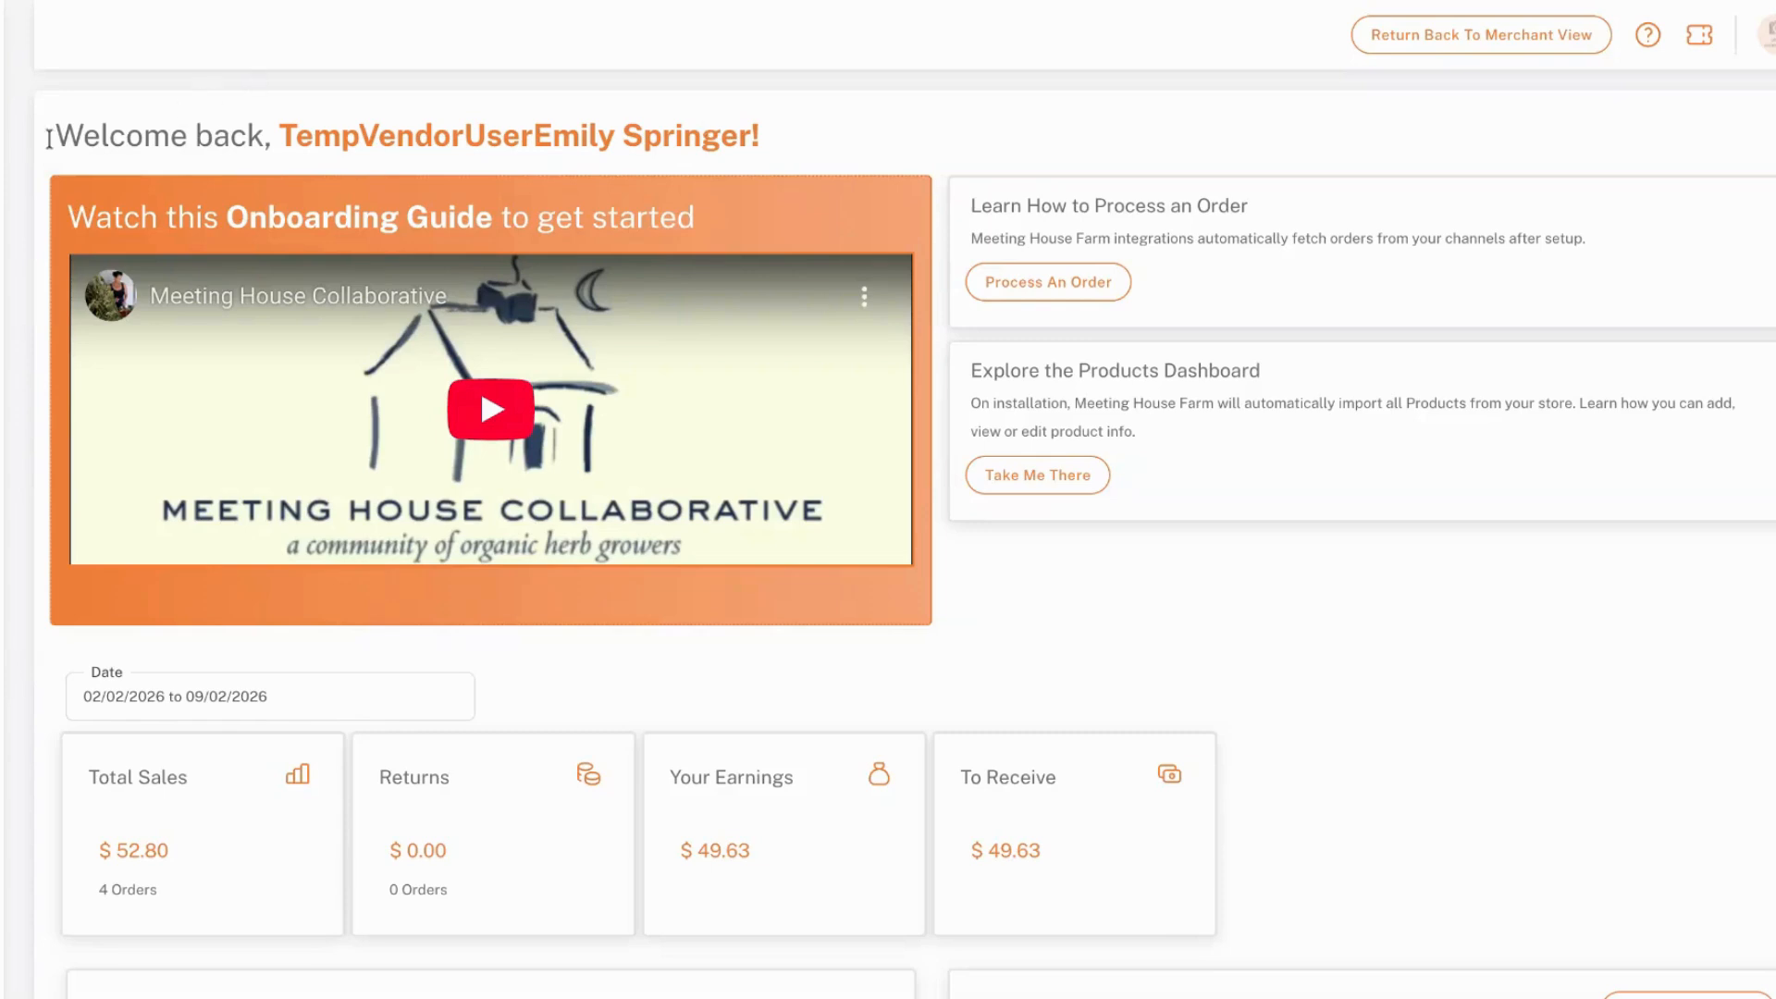
mouse_move(2, 208)
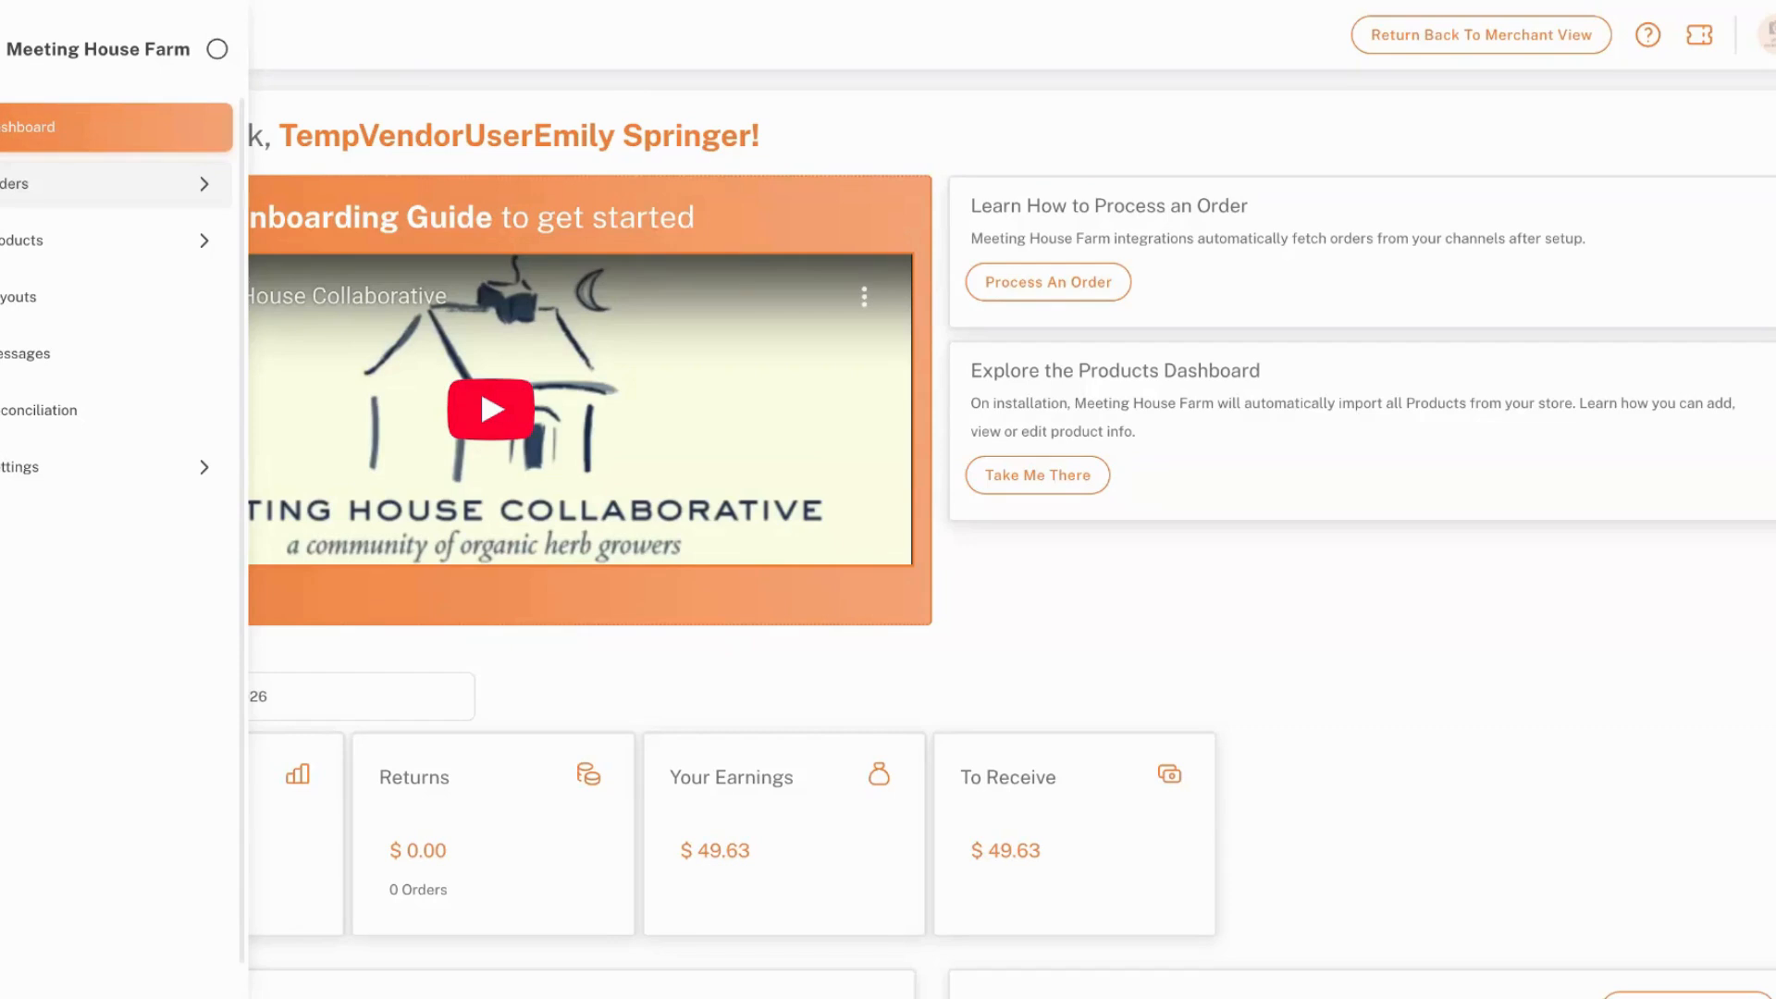
click(12, 180)
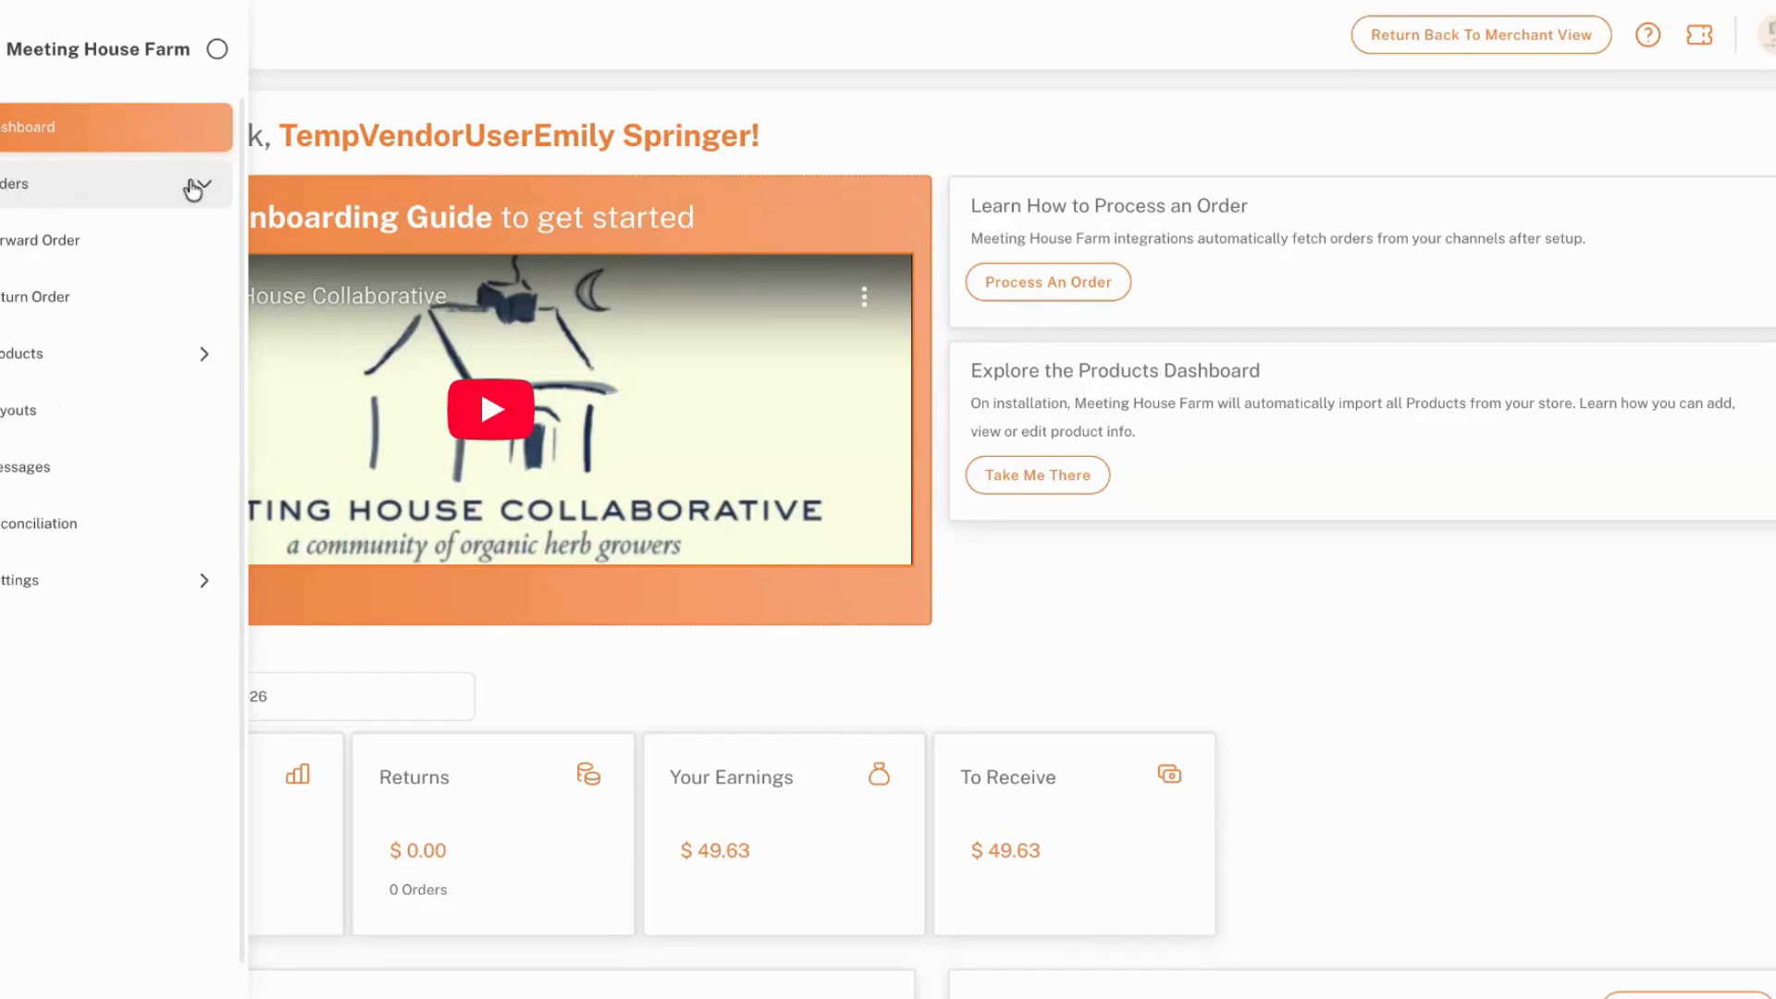
click(74, 244)
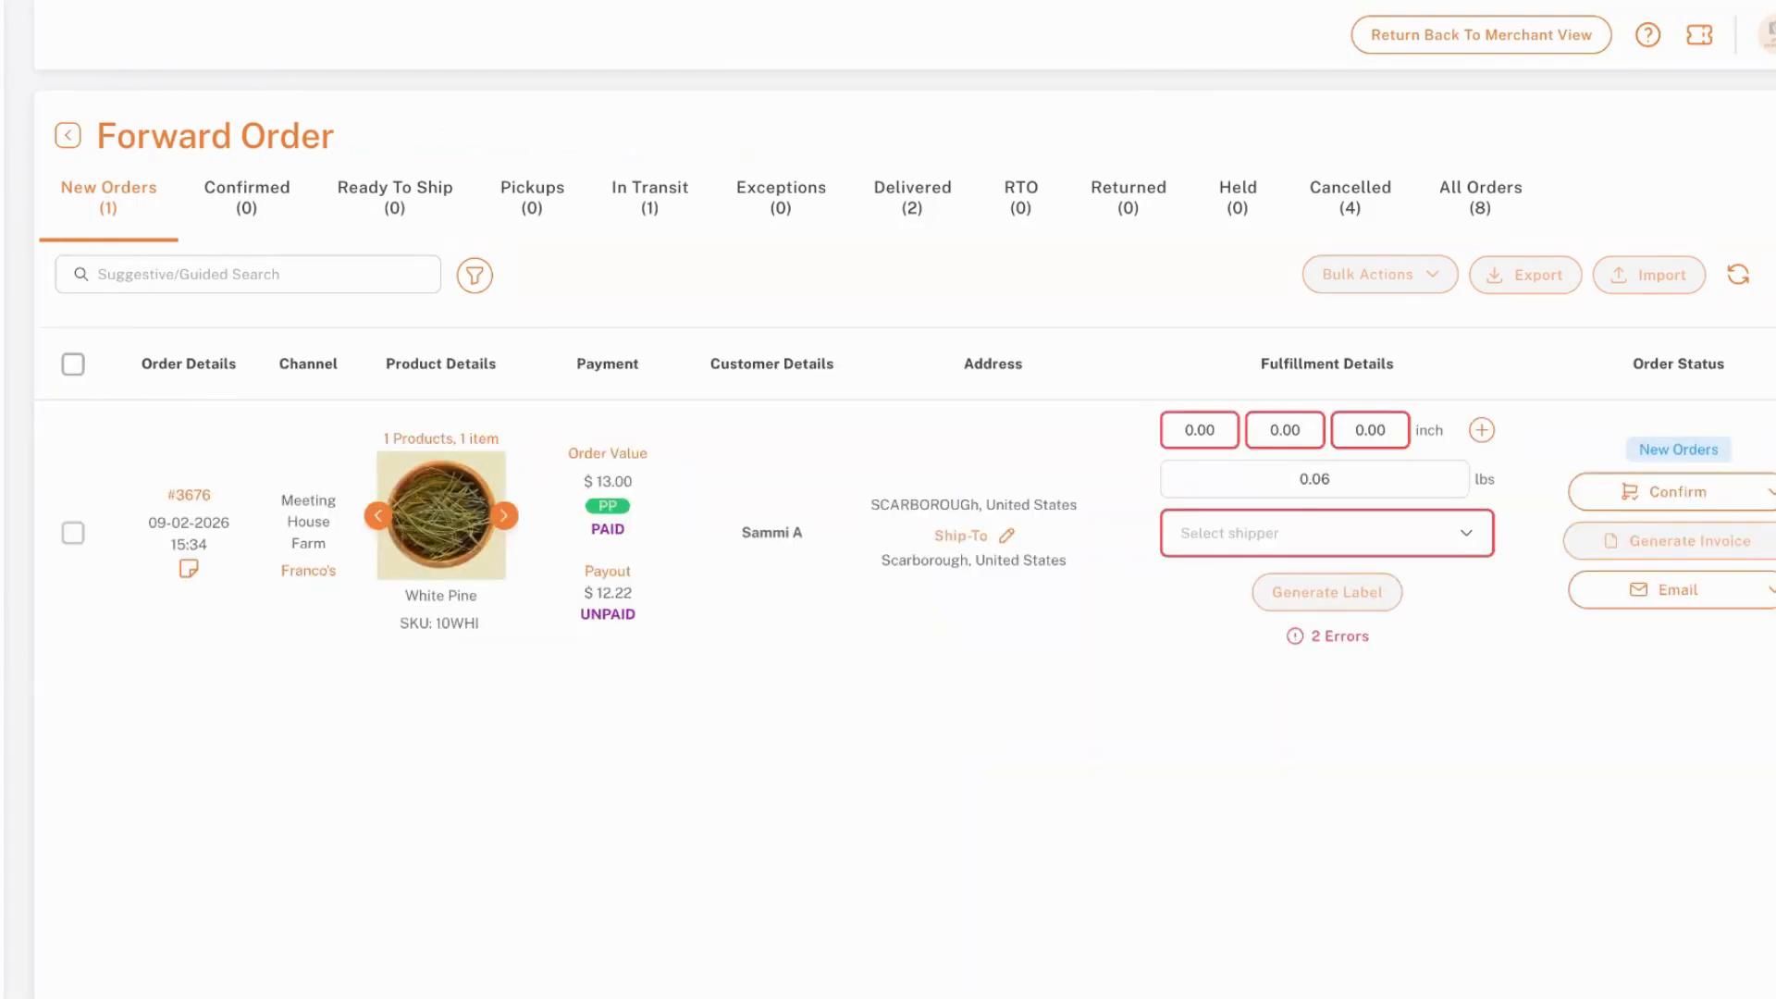
Examine the new White Pine order's product, payment and shipping details in the list and on its order page, and return to the list
scroll(531, 546, down, 1)
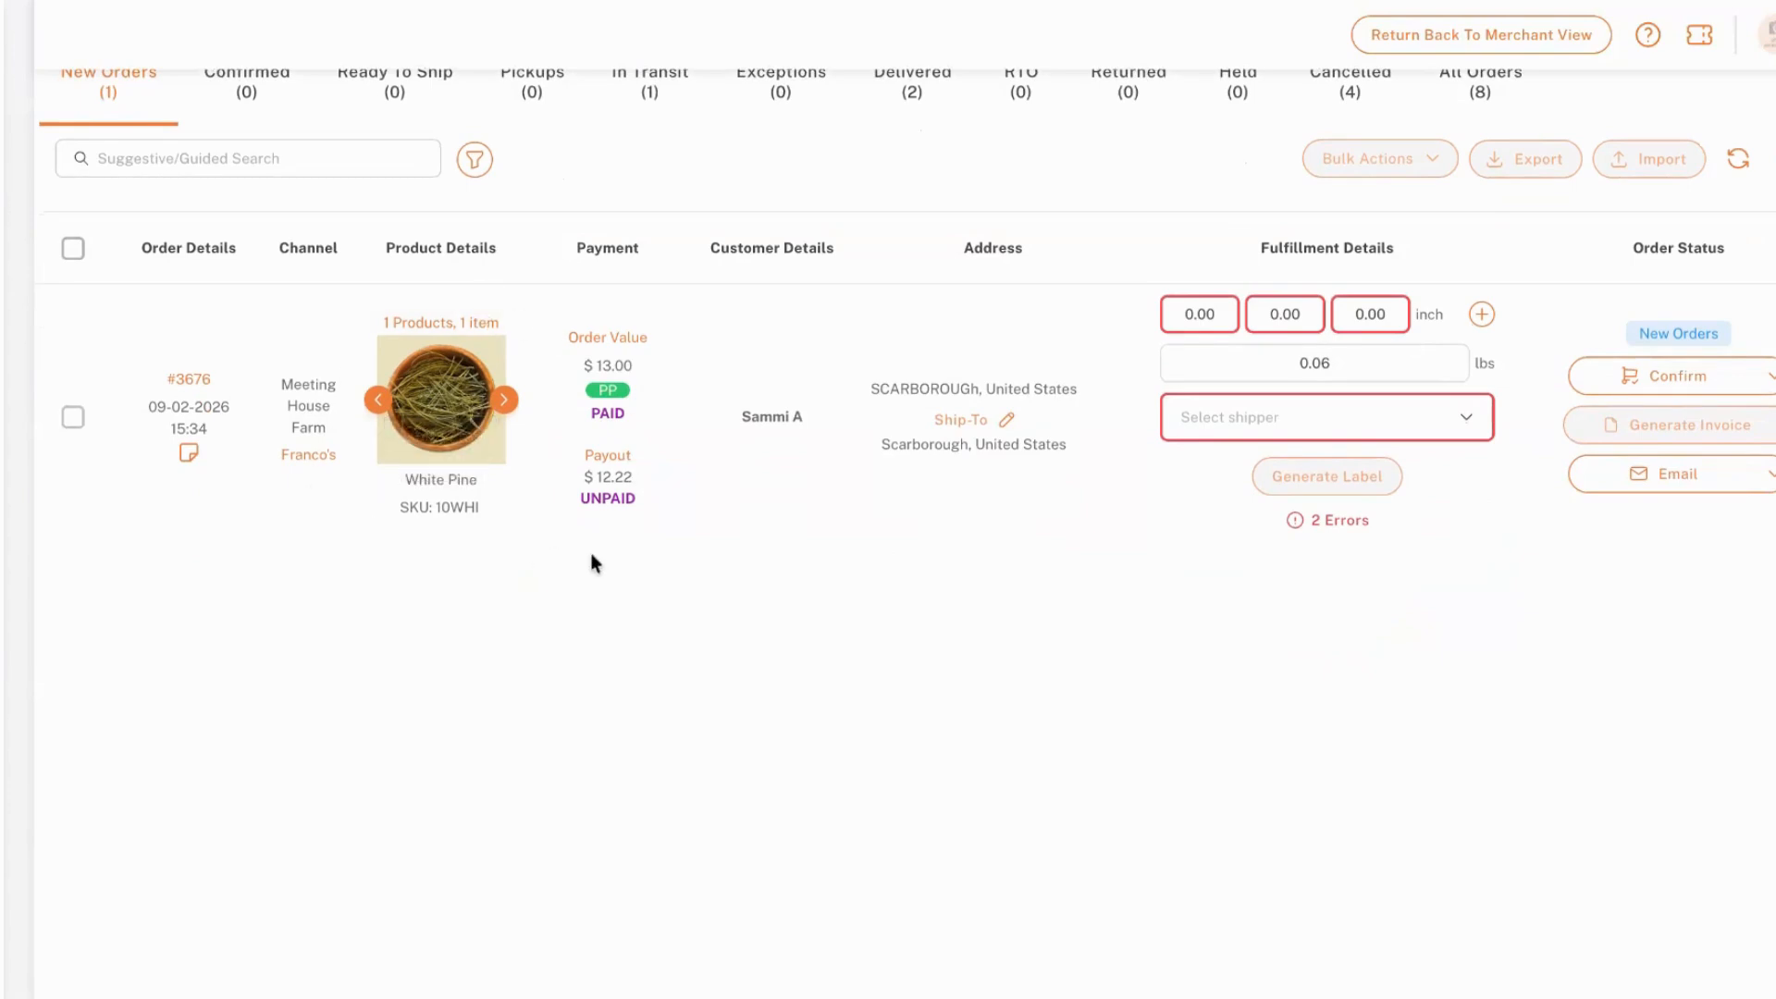
scroll(888, 555, up, 1)
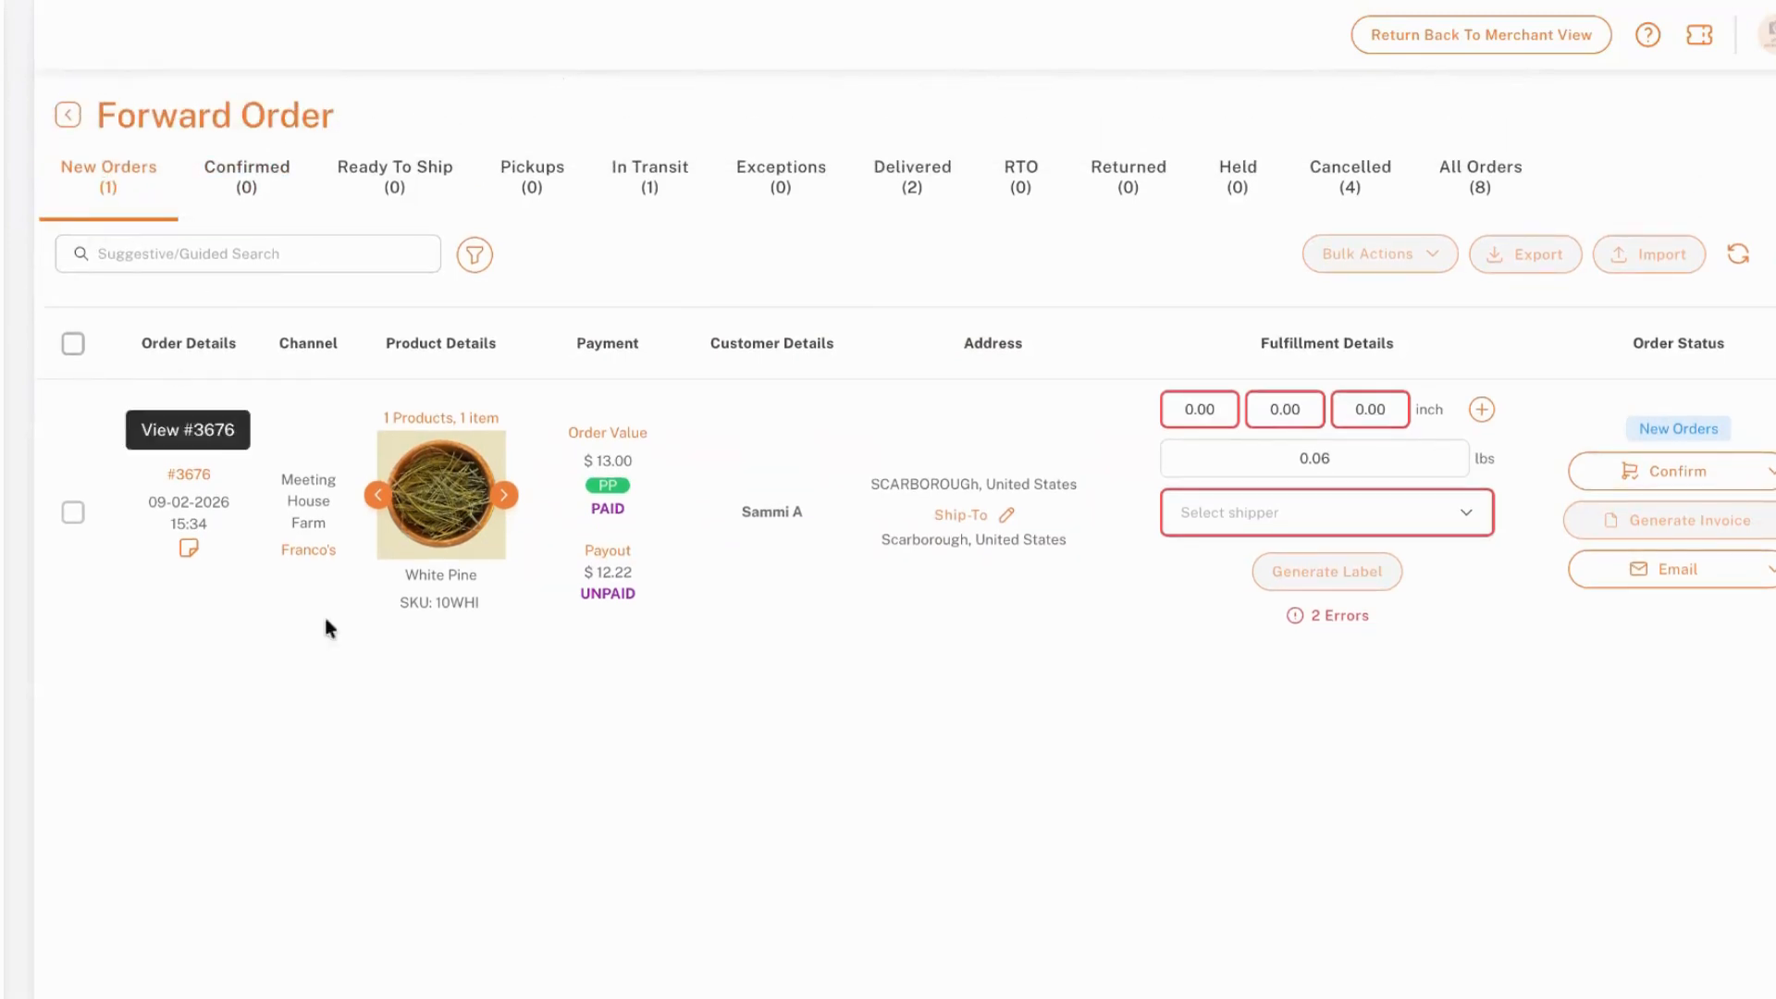
drag(476, 611, 398, 577)
drag(360, 437, 669, 386)
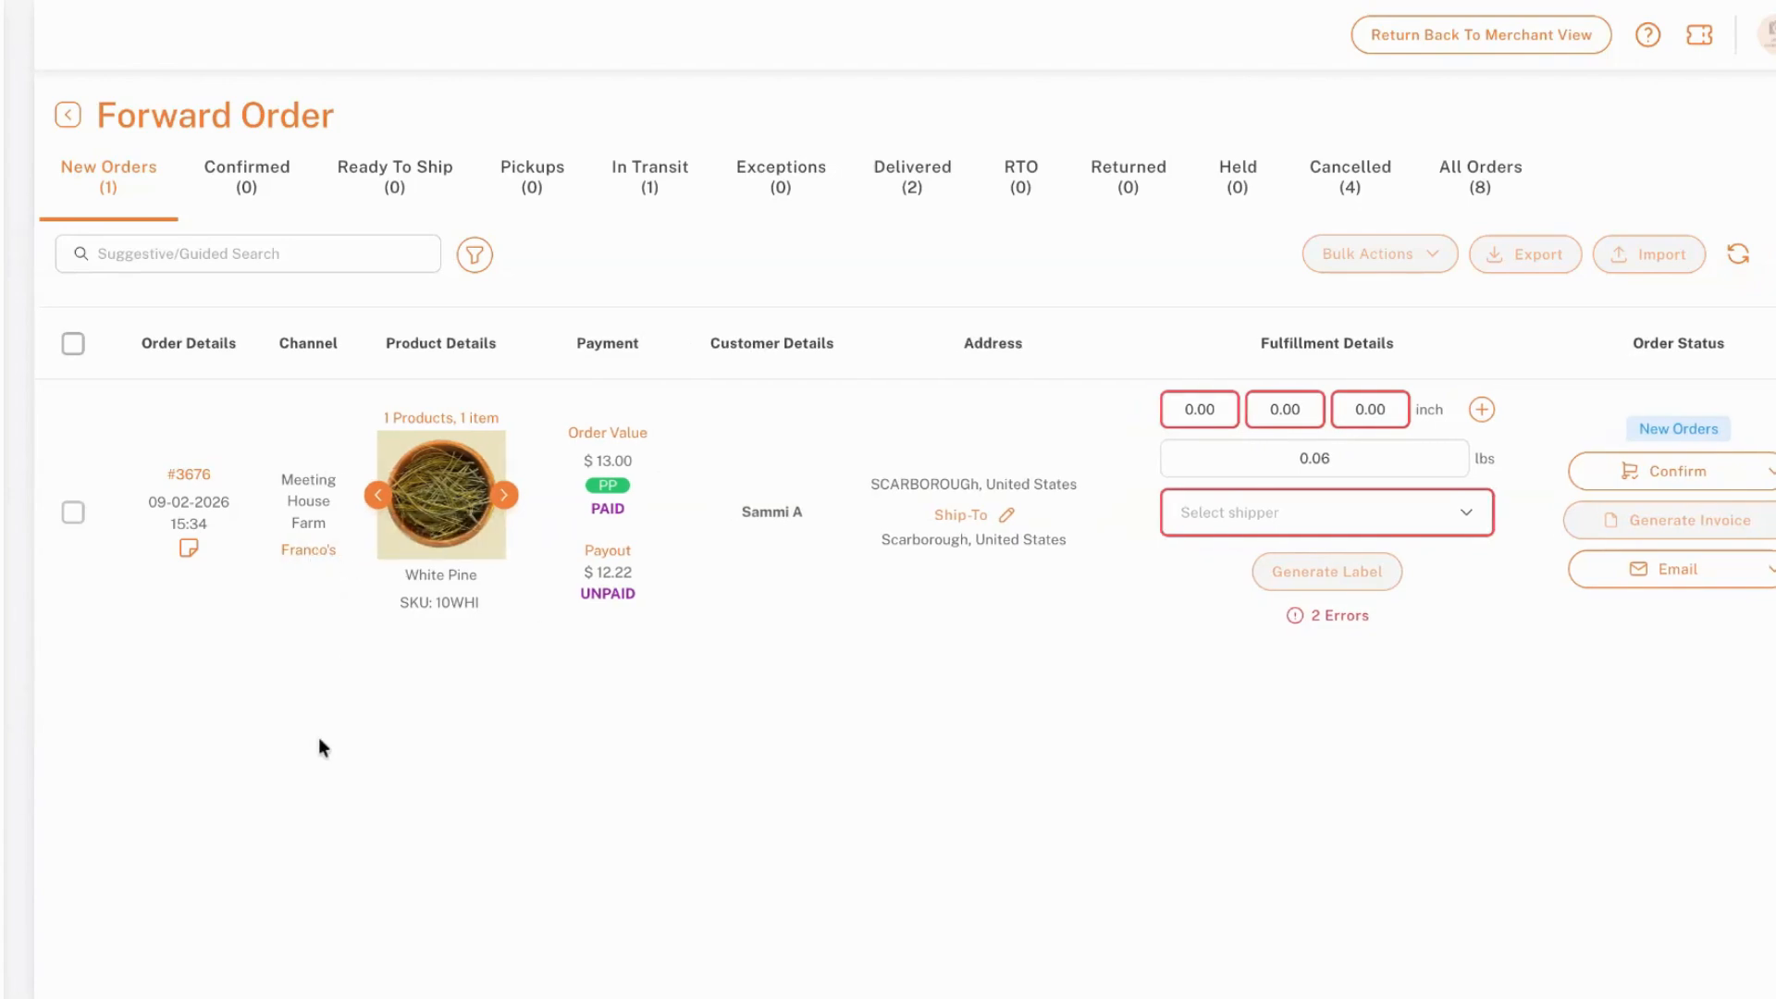
click(211, 477)
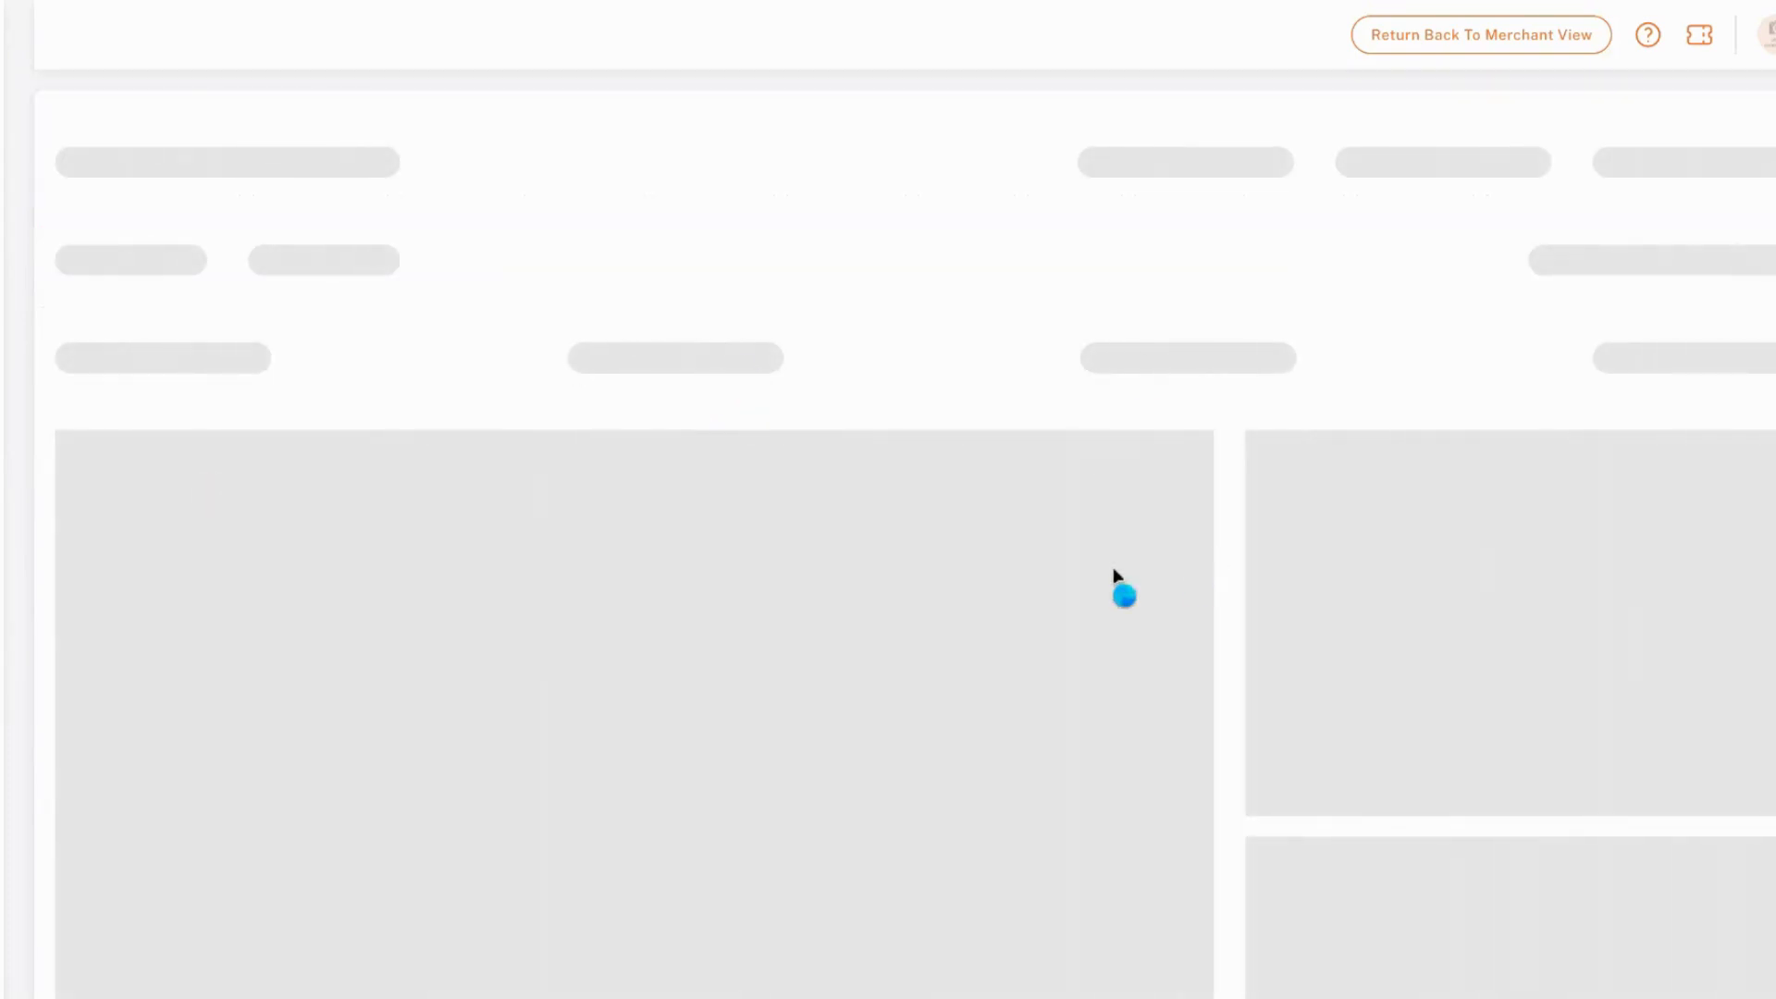
scroll(1062, 388, down, 2)
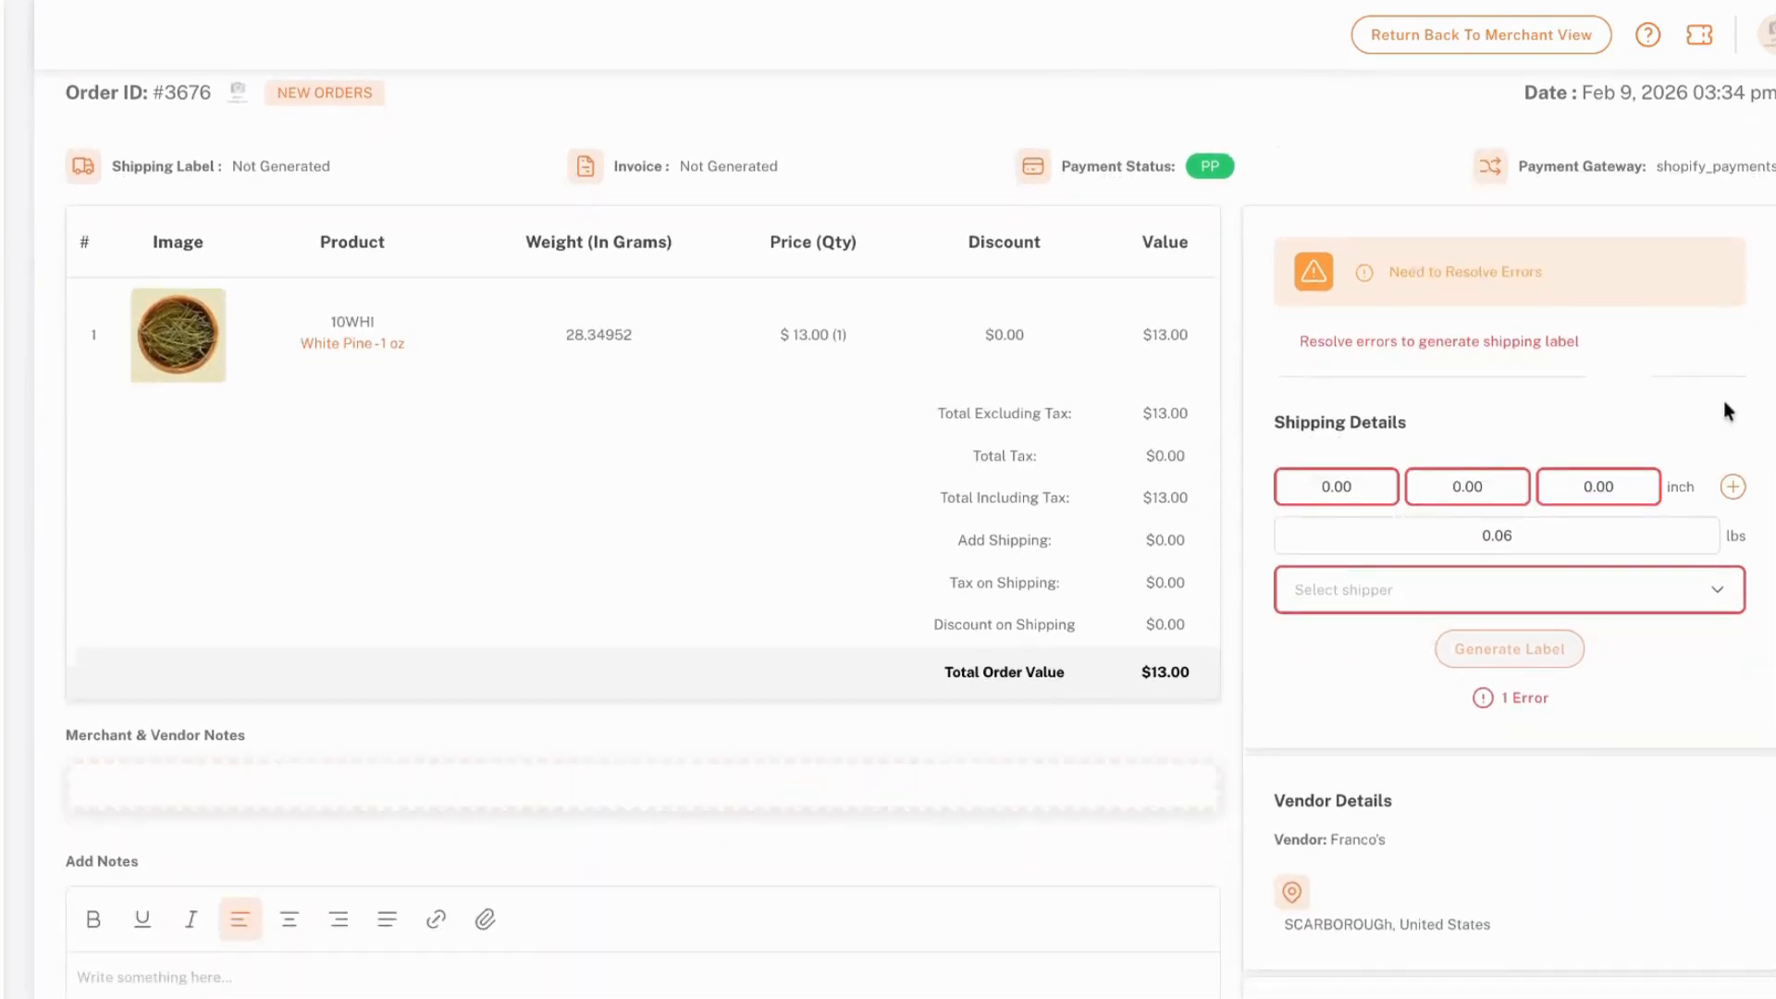
drag(866, 336, 777, 335)
click(881, 331)
scroll(194, 152, up, 2)
click(71, 133)
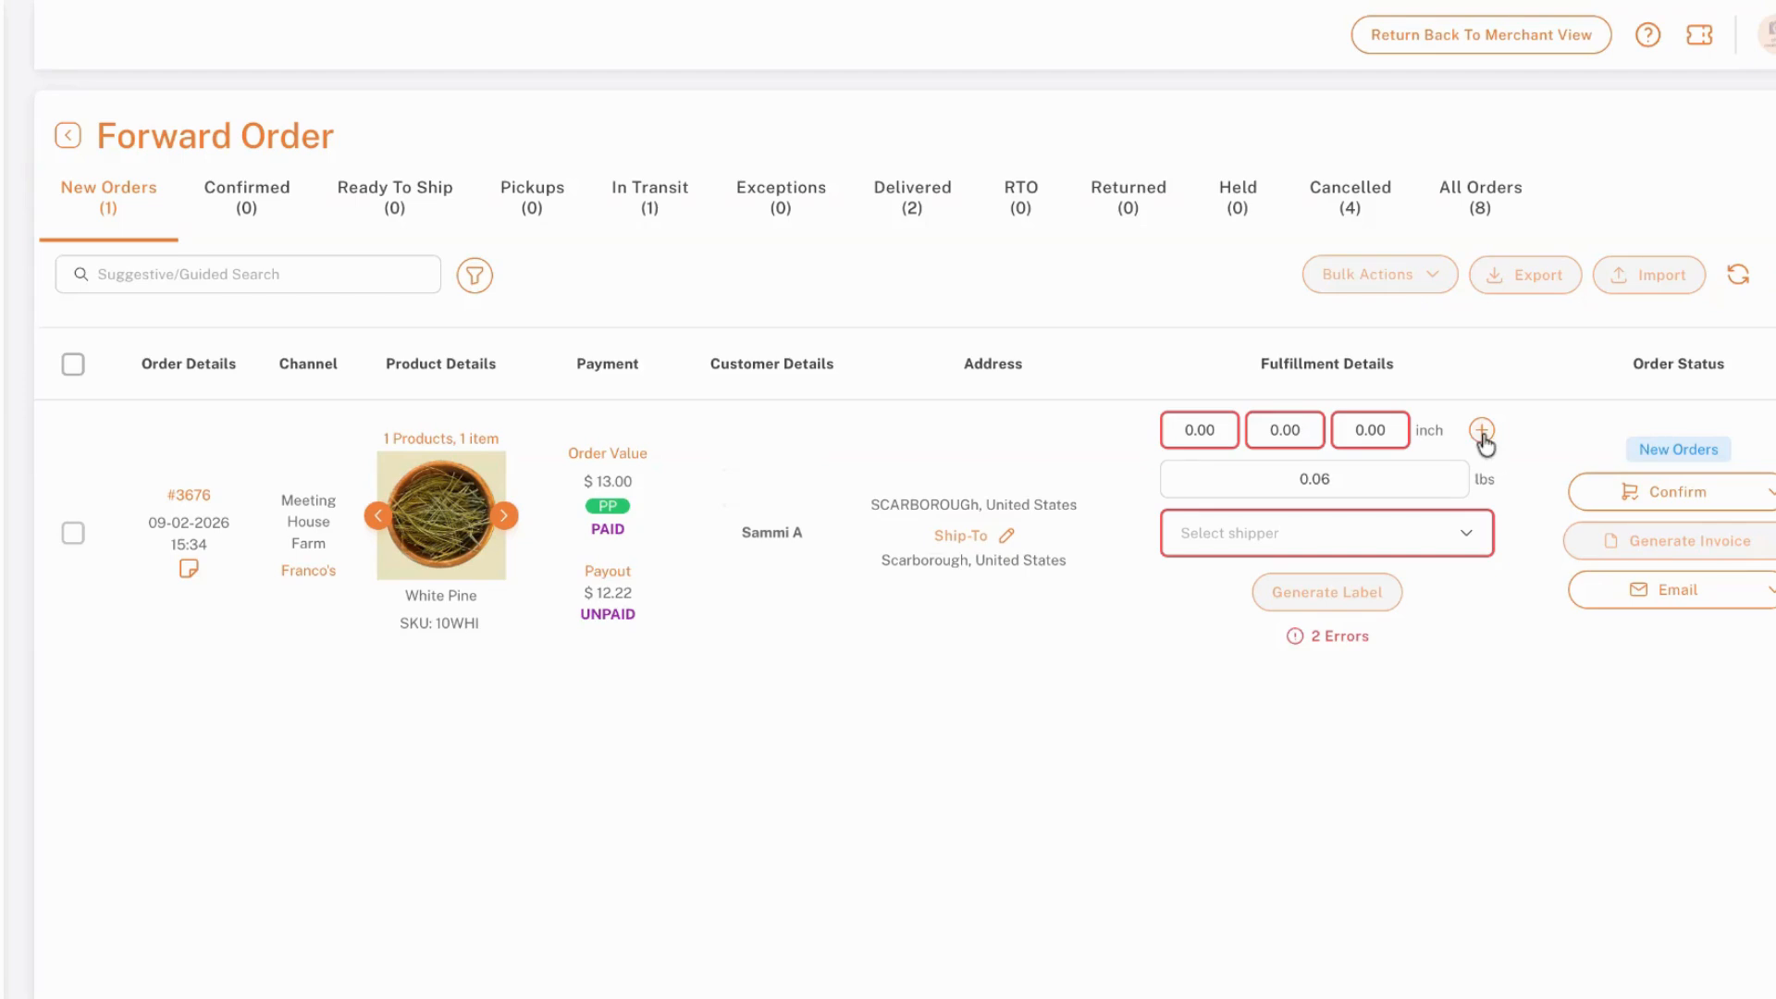
Assign the Small Shipping Bag (L-12 W-7.5 H-1) as the new order's package and update its dimensions
click(1213, 427)
click(1276, 428)
click(1347, 429)
click(1292, 428)
click(1379, 431)
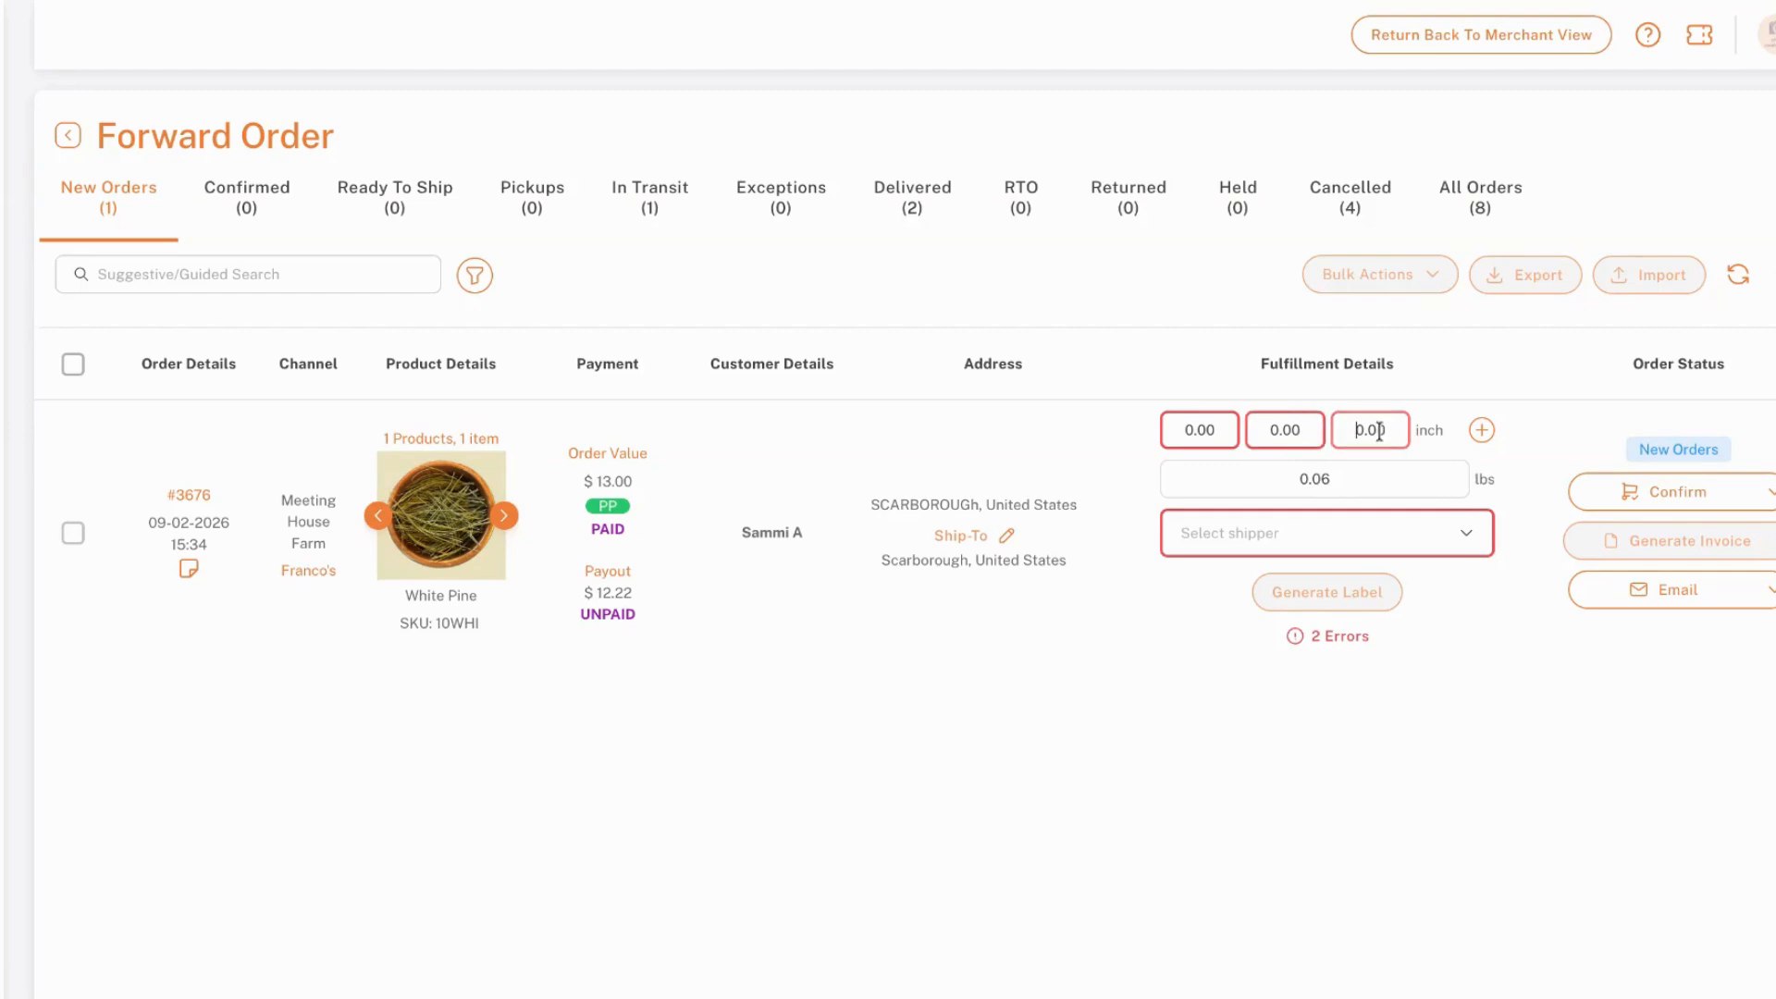
click(1480, 429)
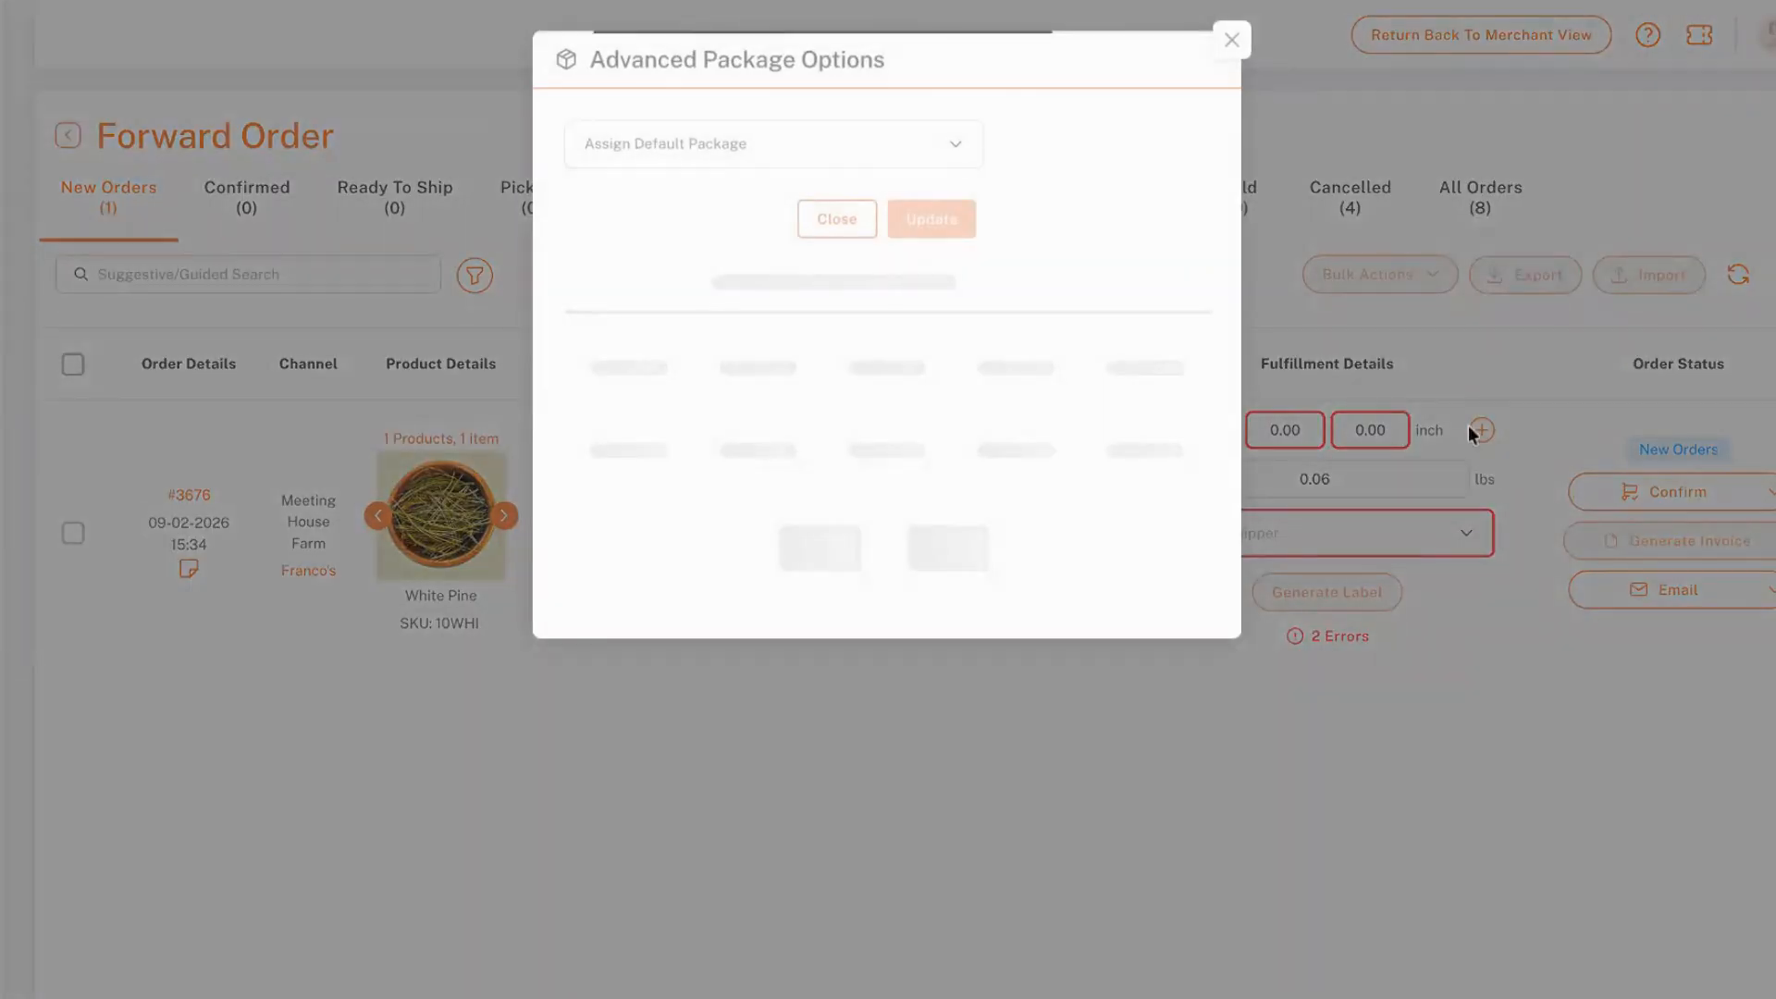
click(865, 160)
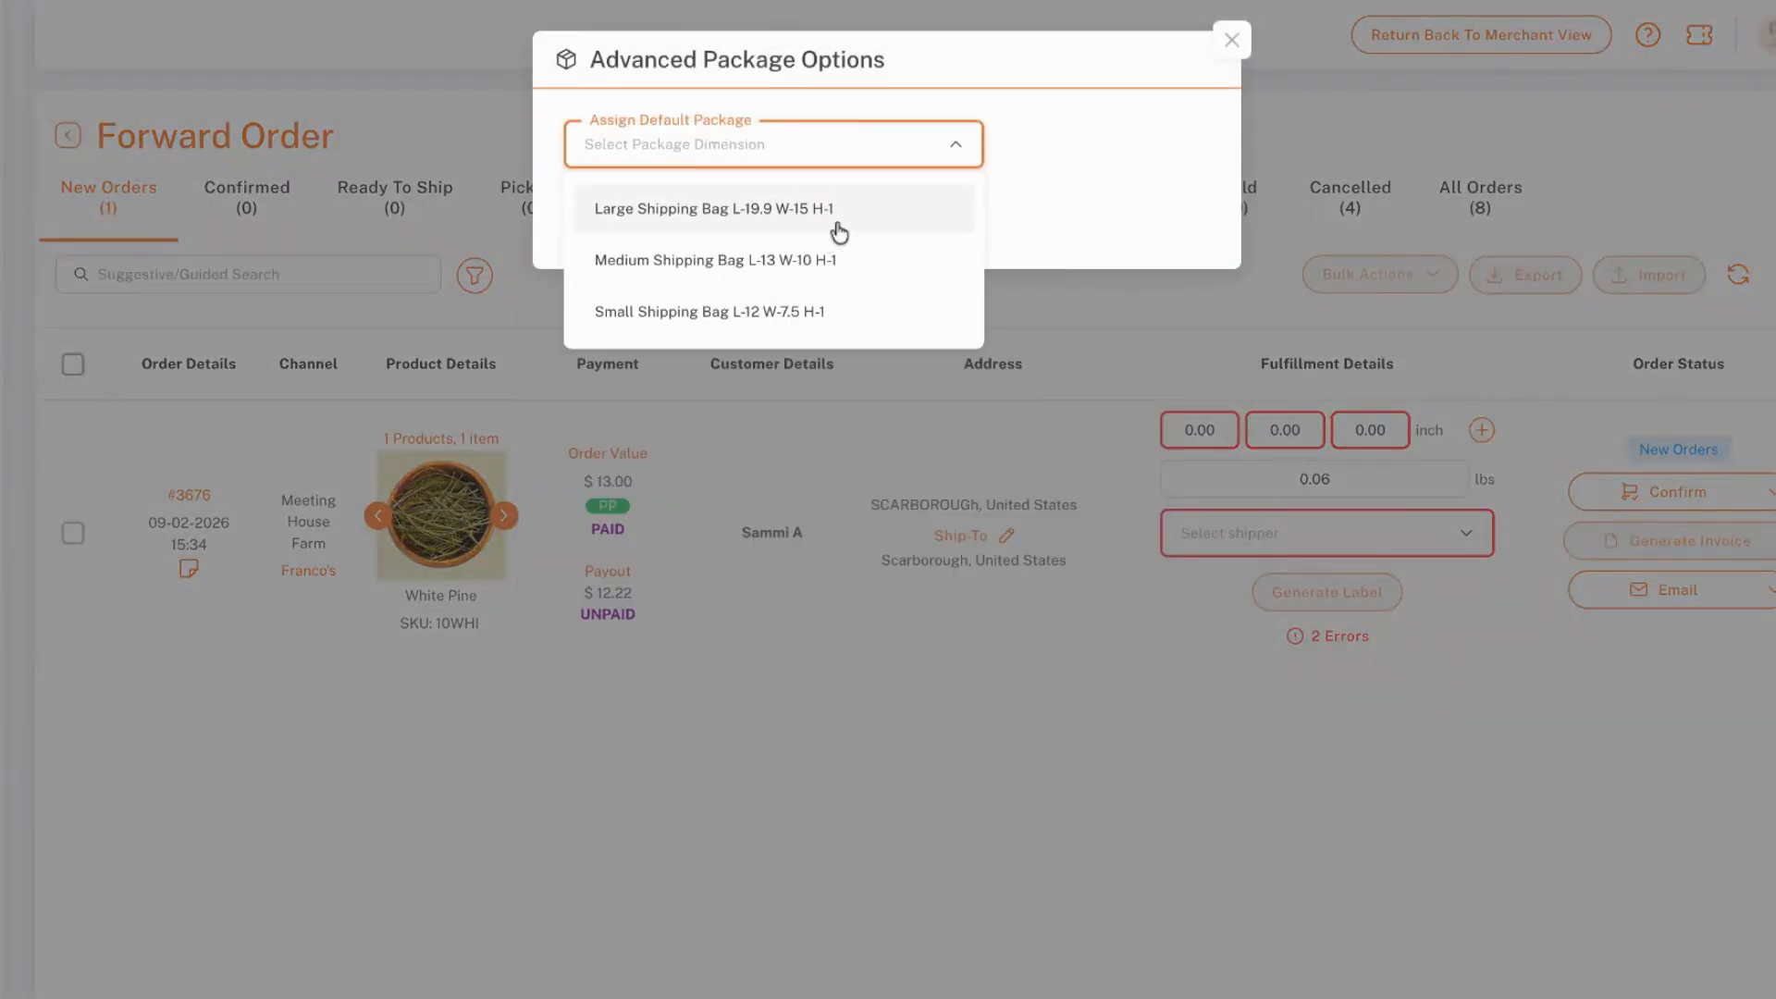
click(888, 312)
click(943, 218)
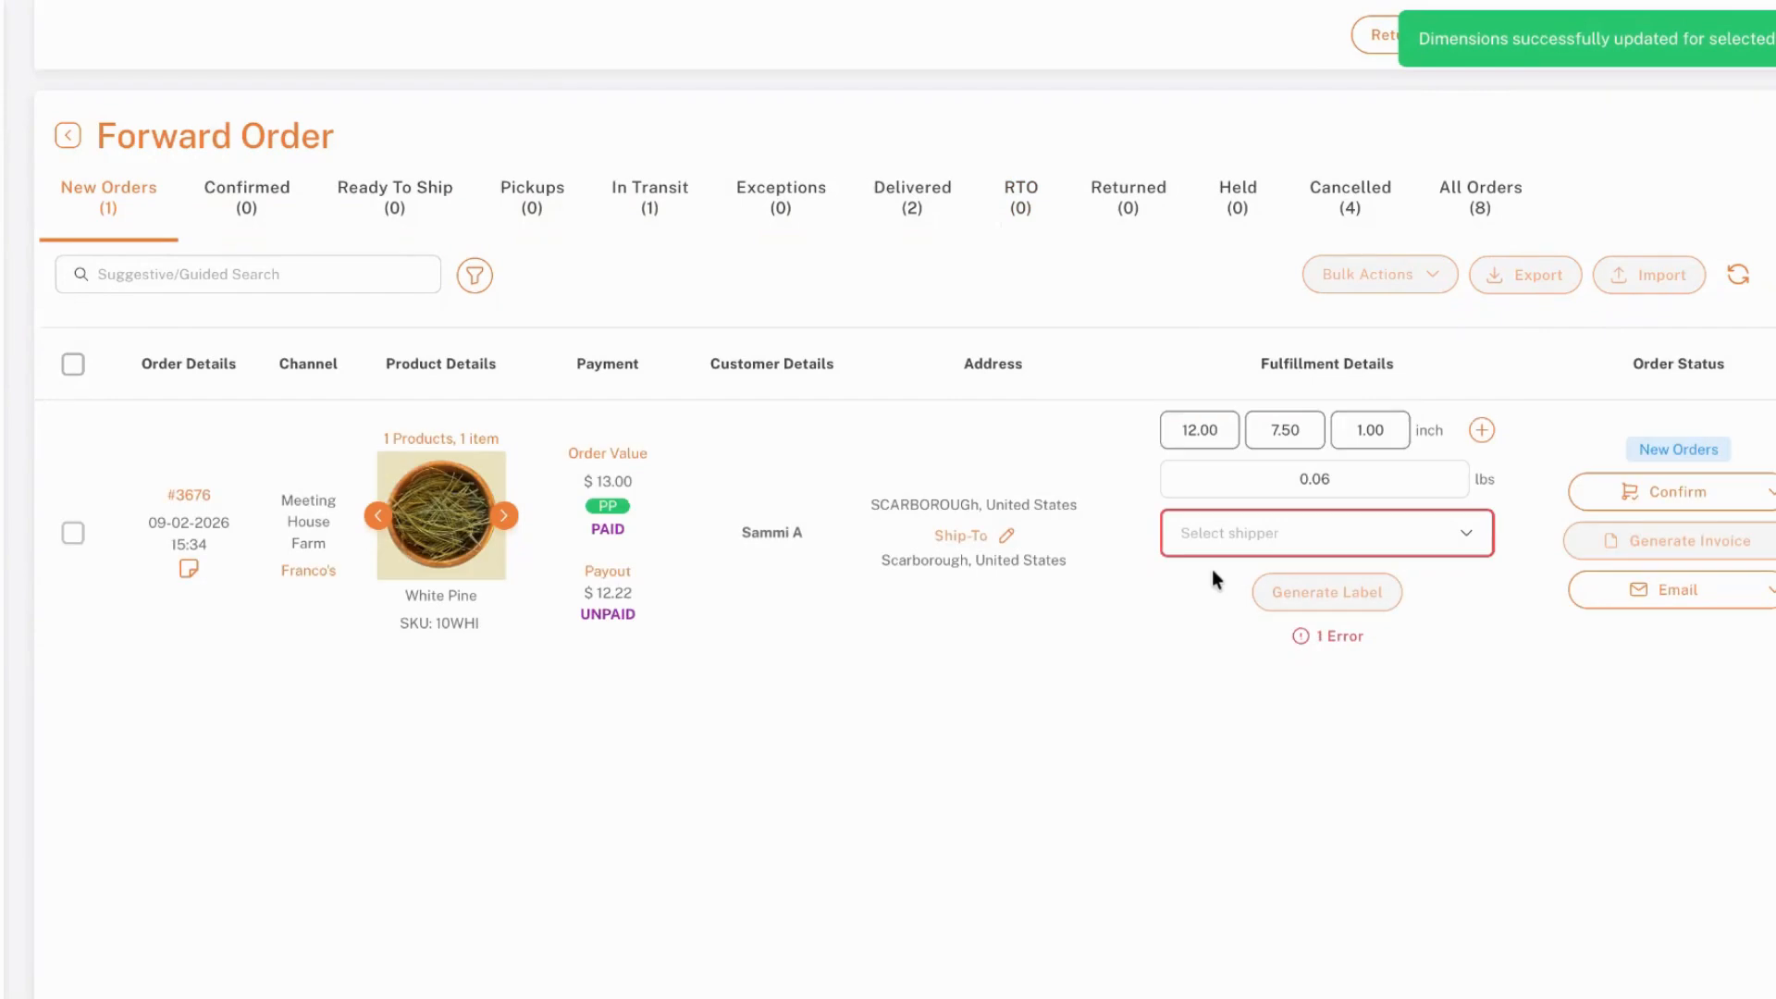
Check the package weight in the new order's fulfillment details
drag(1360, 478, 1282, 480)
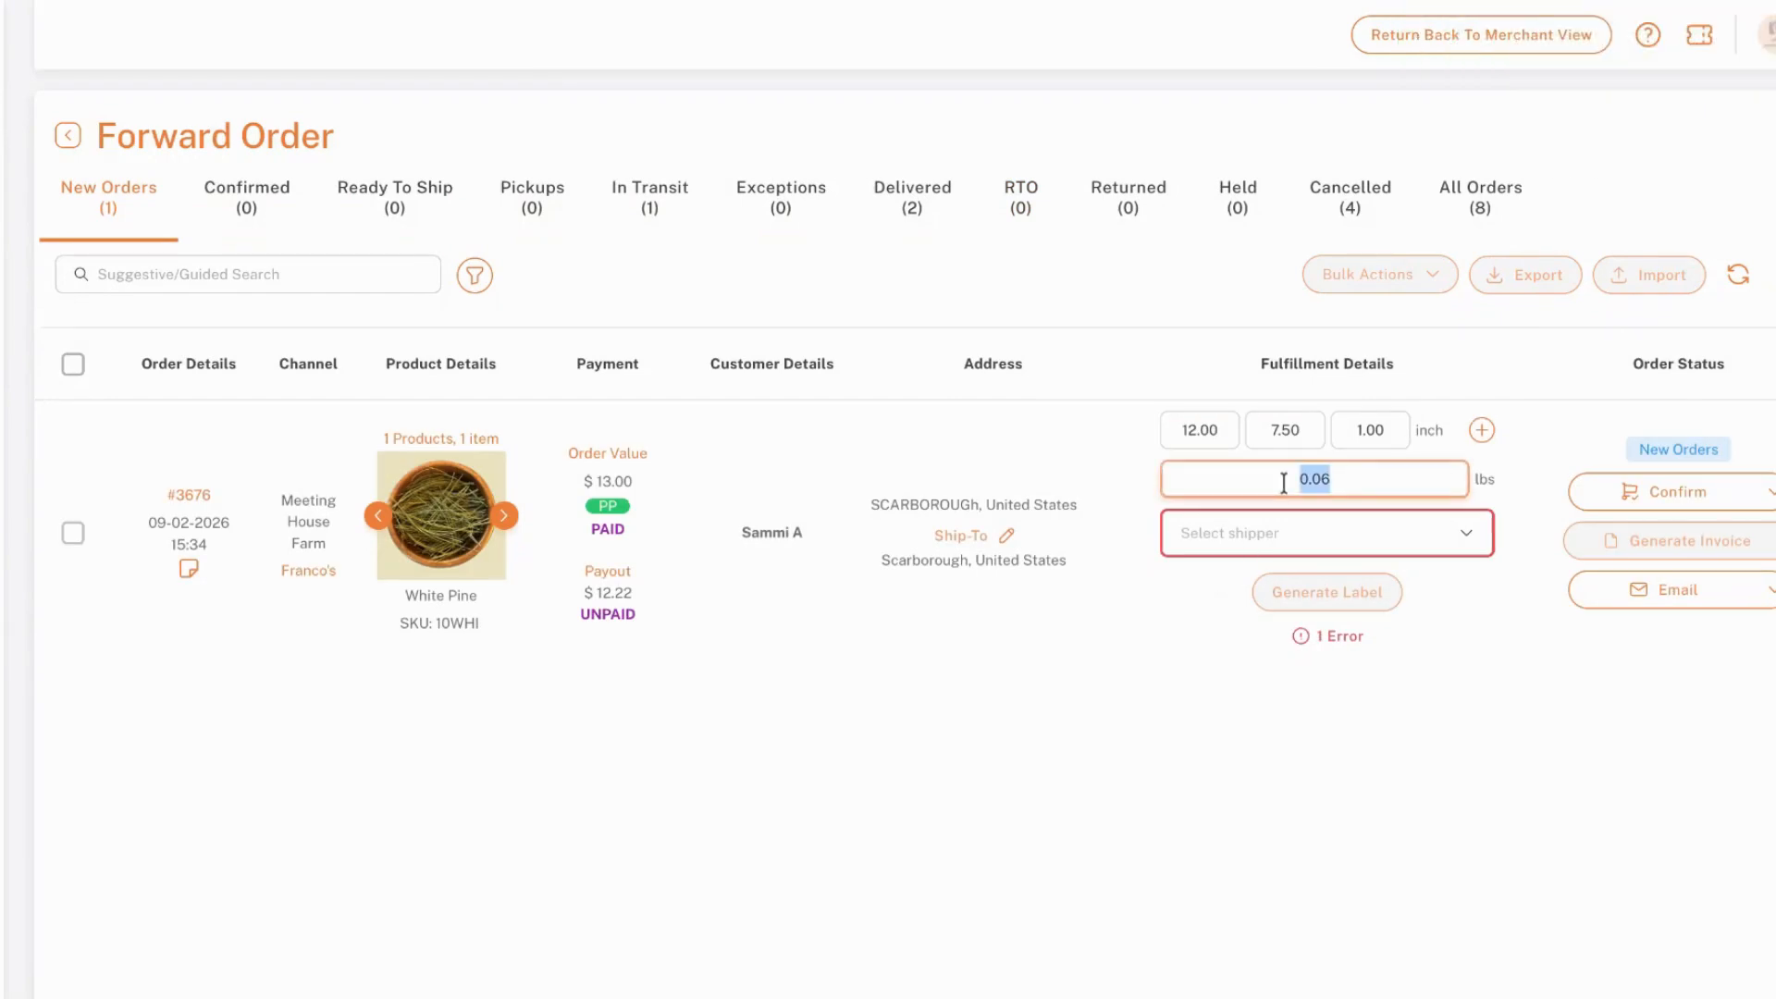
click(1383, 490)
drag(1496, 479, 1218, 477)
click(1478, 478)
double_click(1307, 478)
click(1338, 477)
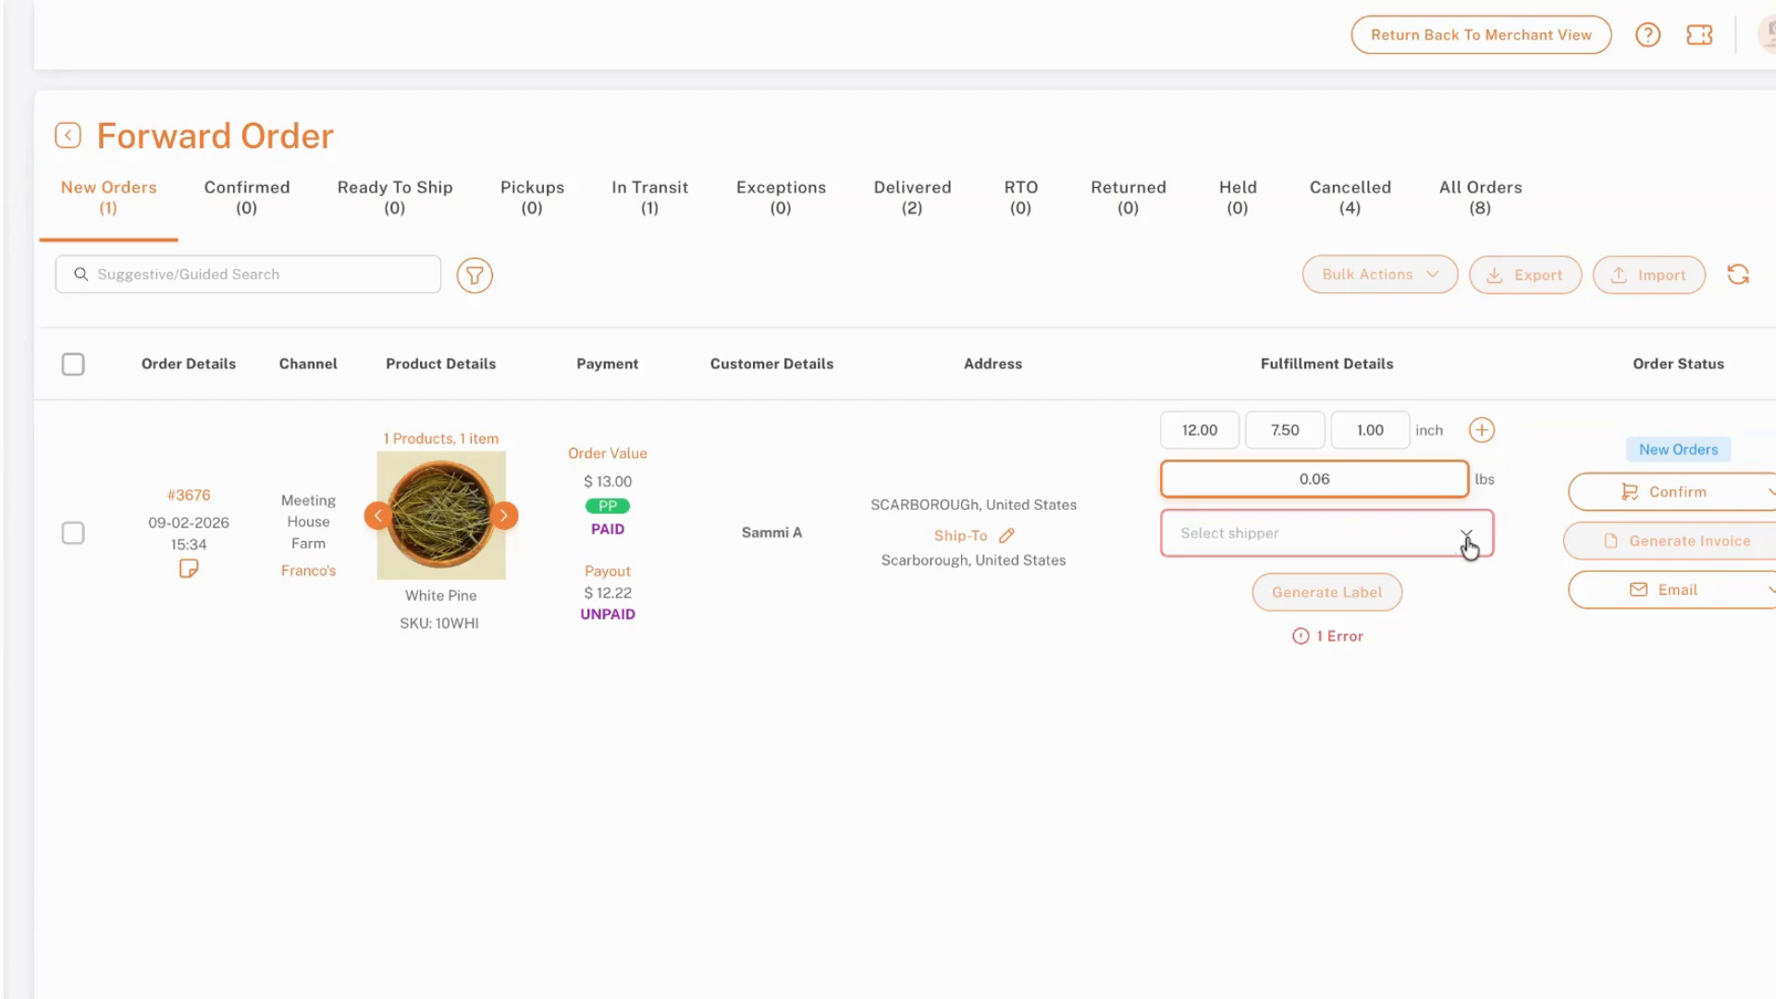
key(Tab)
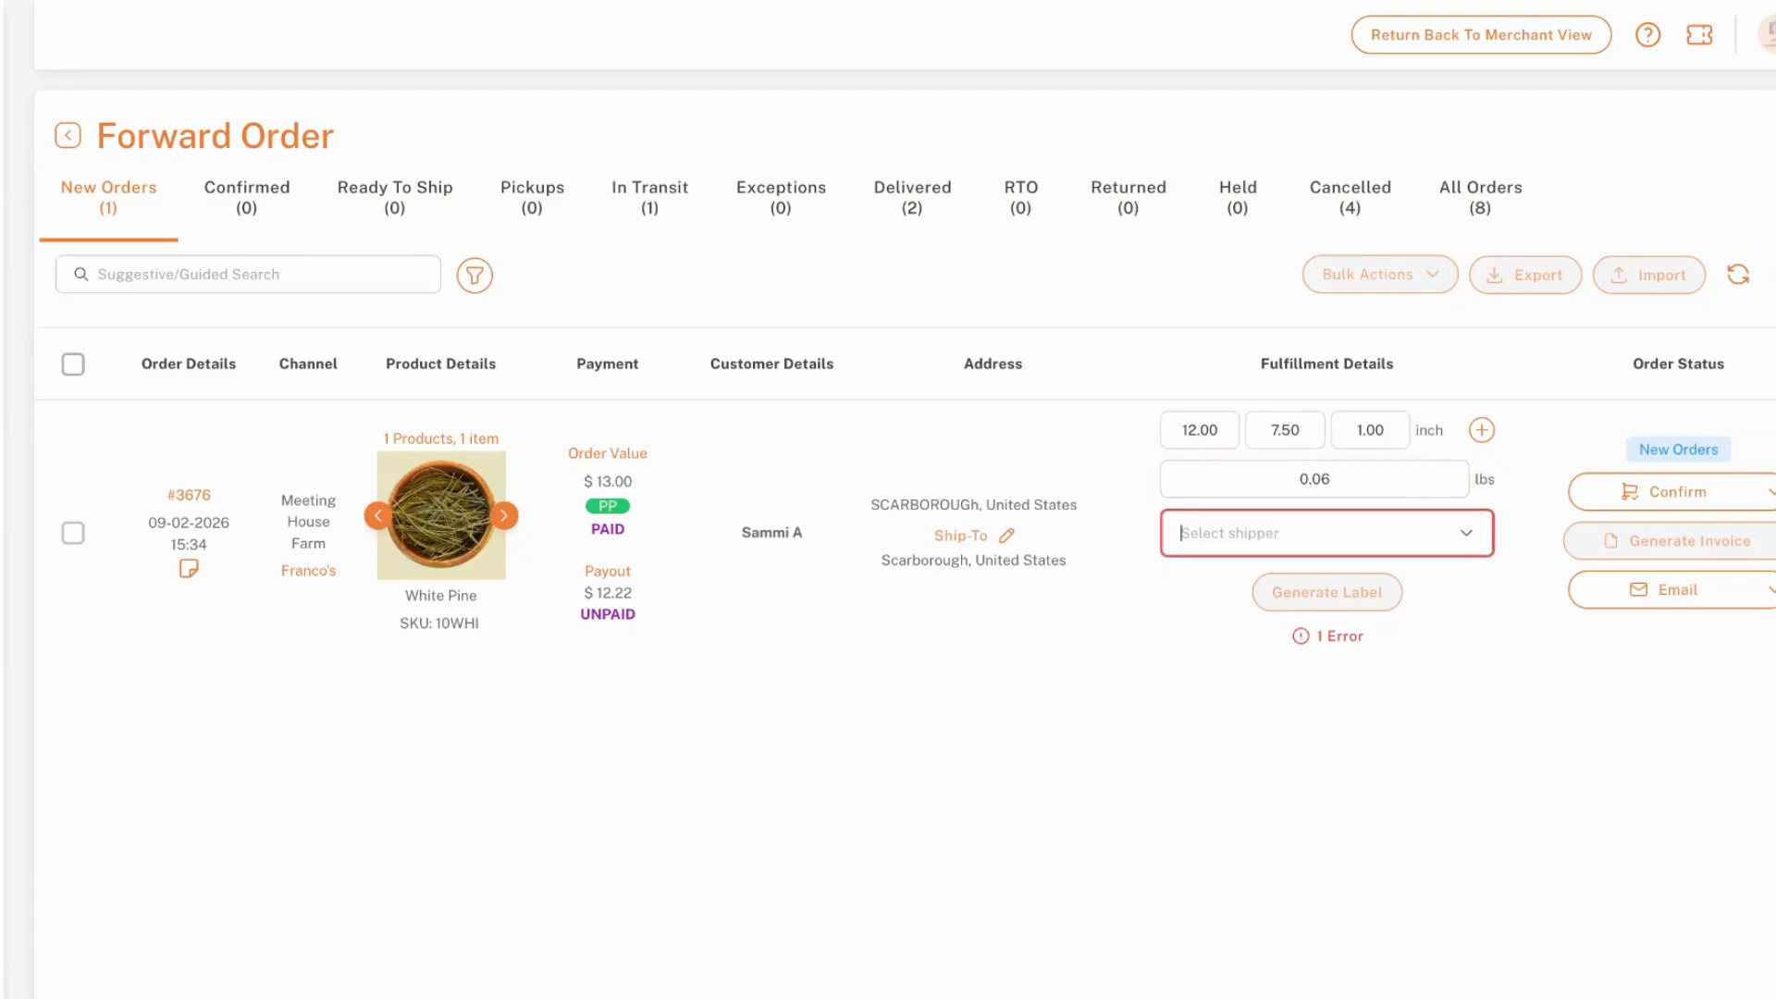
Choose USPS-GroundAdvantage-EasyPost as the new order's shipper and generate the shipping label
click(1464, 535)
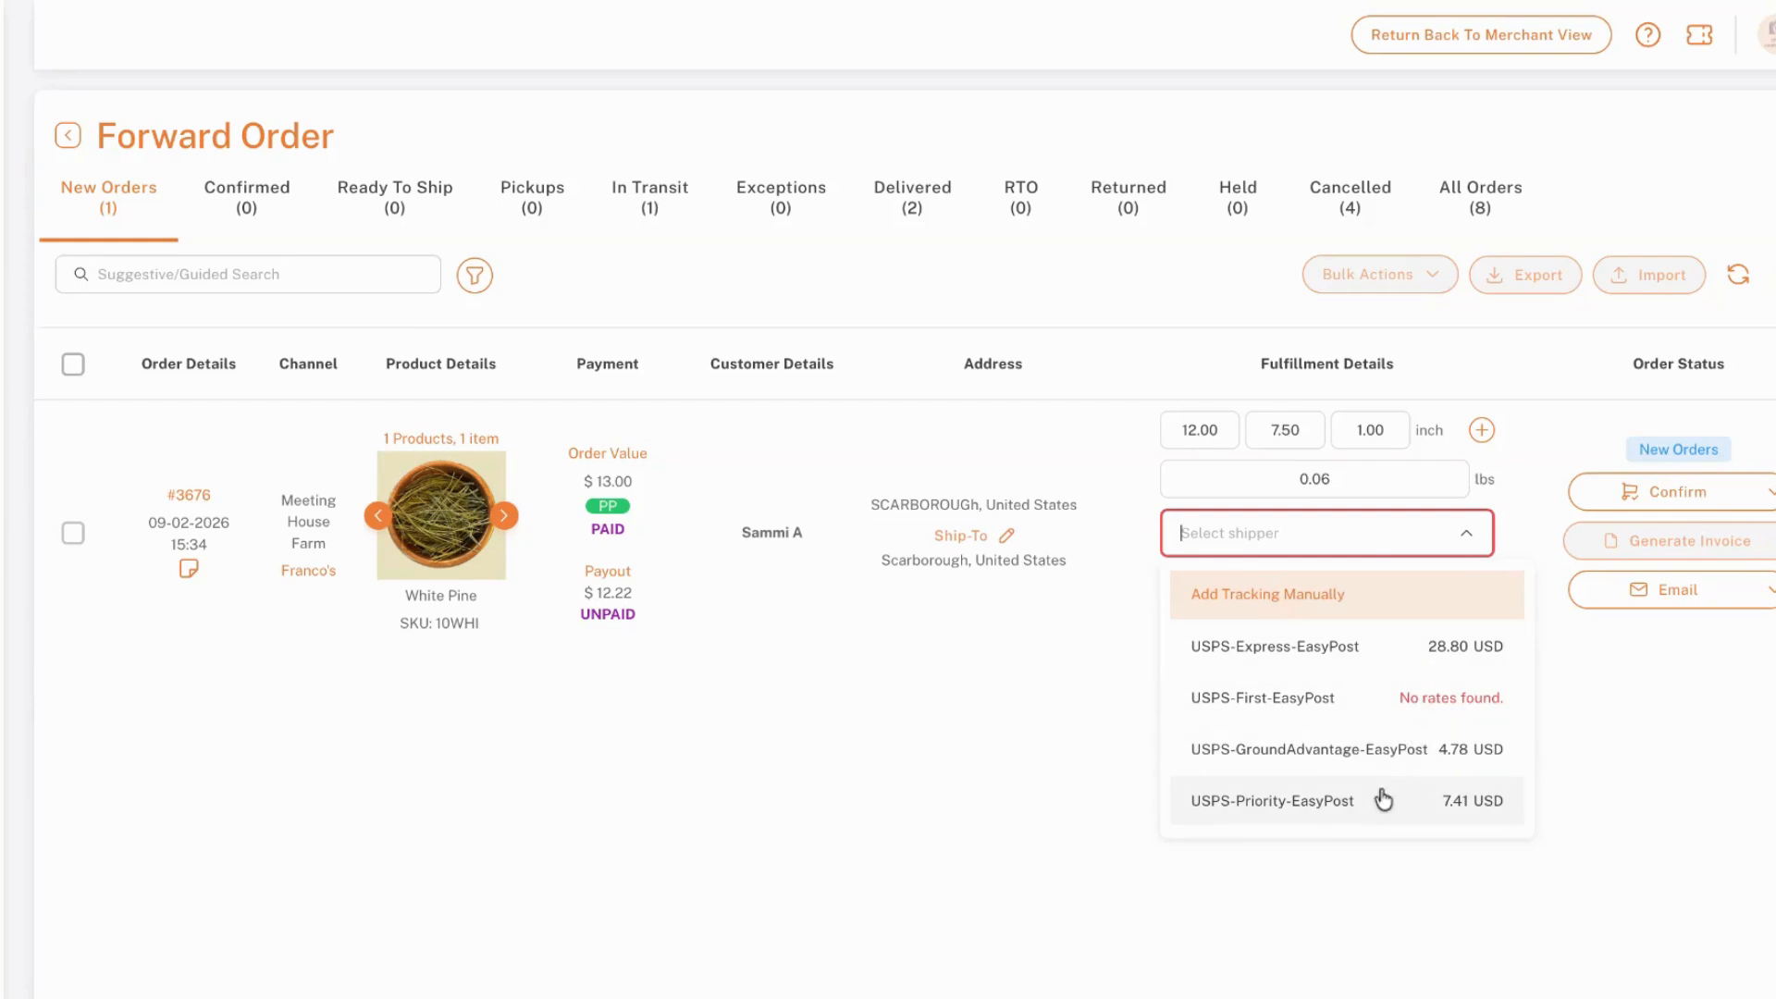
click(1353, 764)
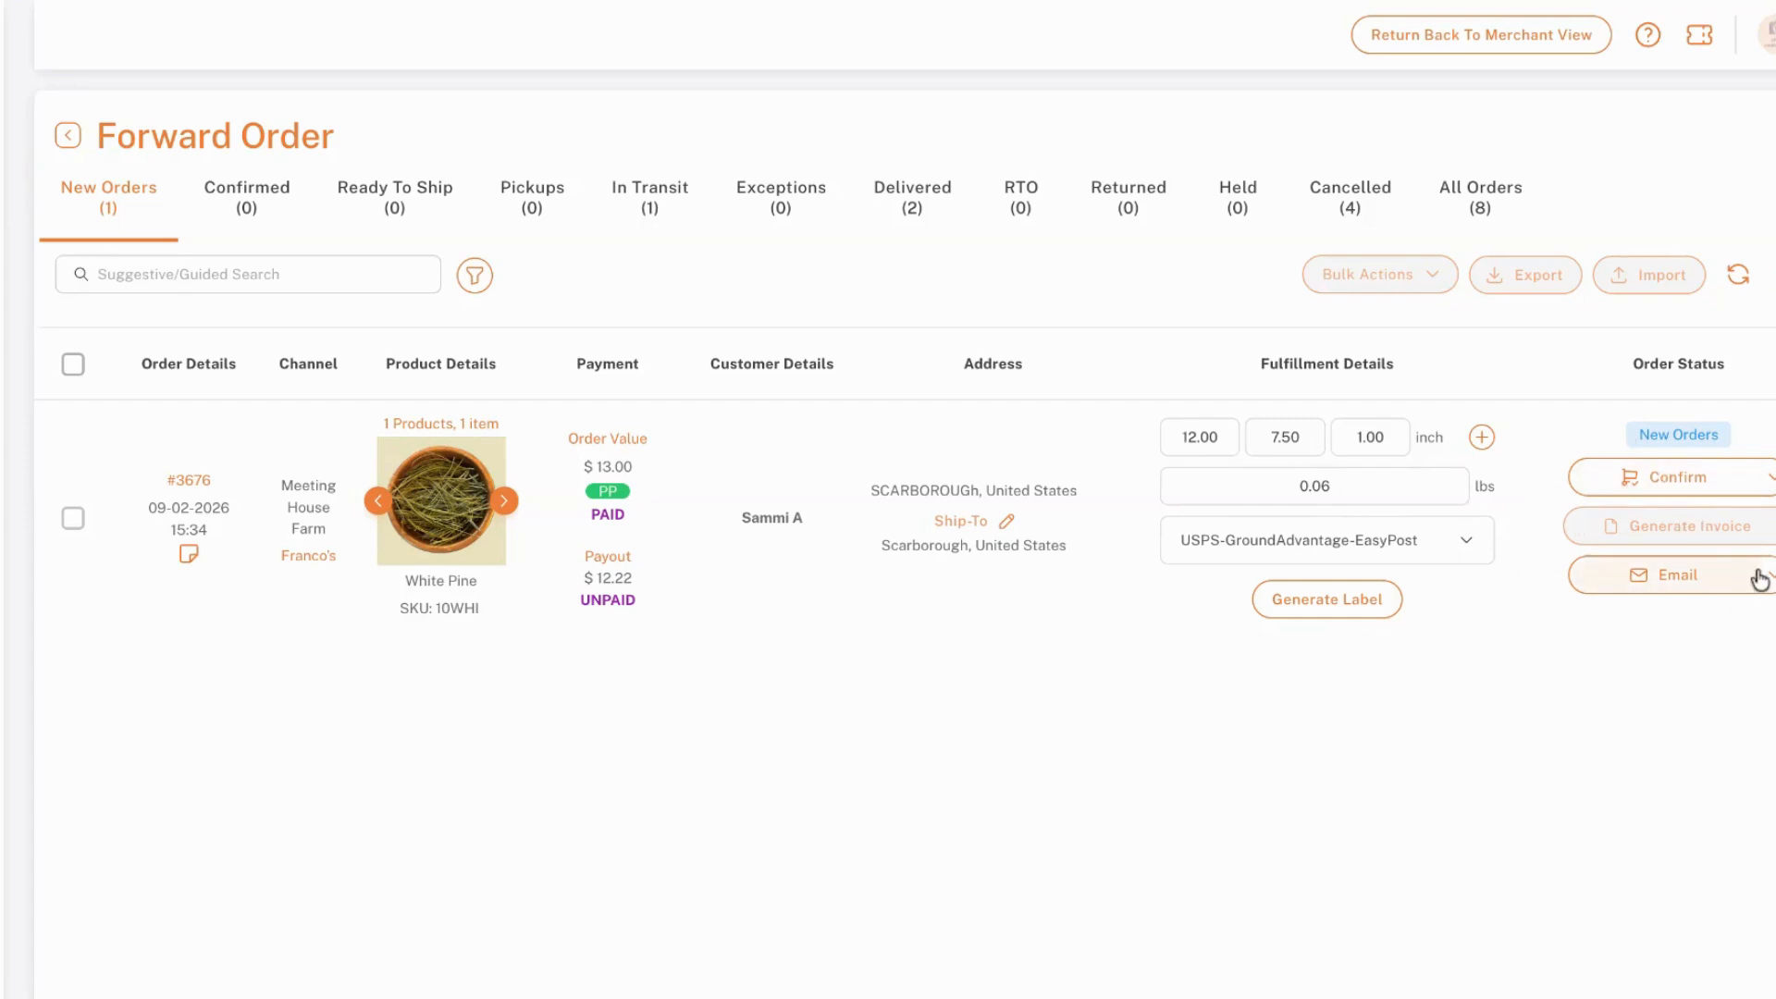
mouse_move(1771, 584)
click(1318, 606)
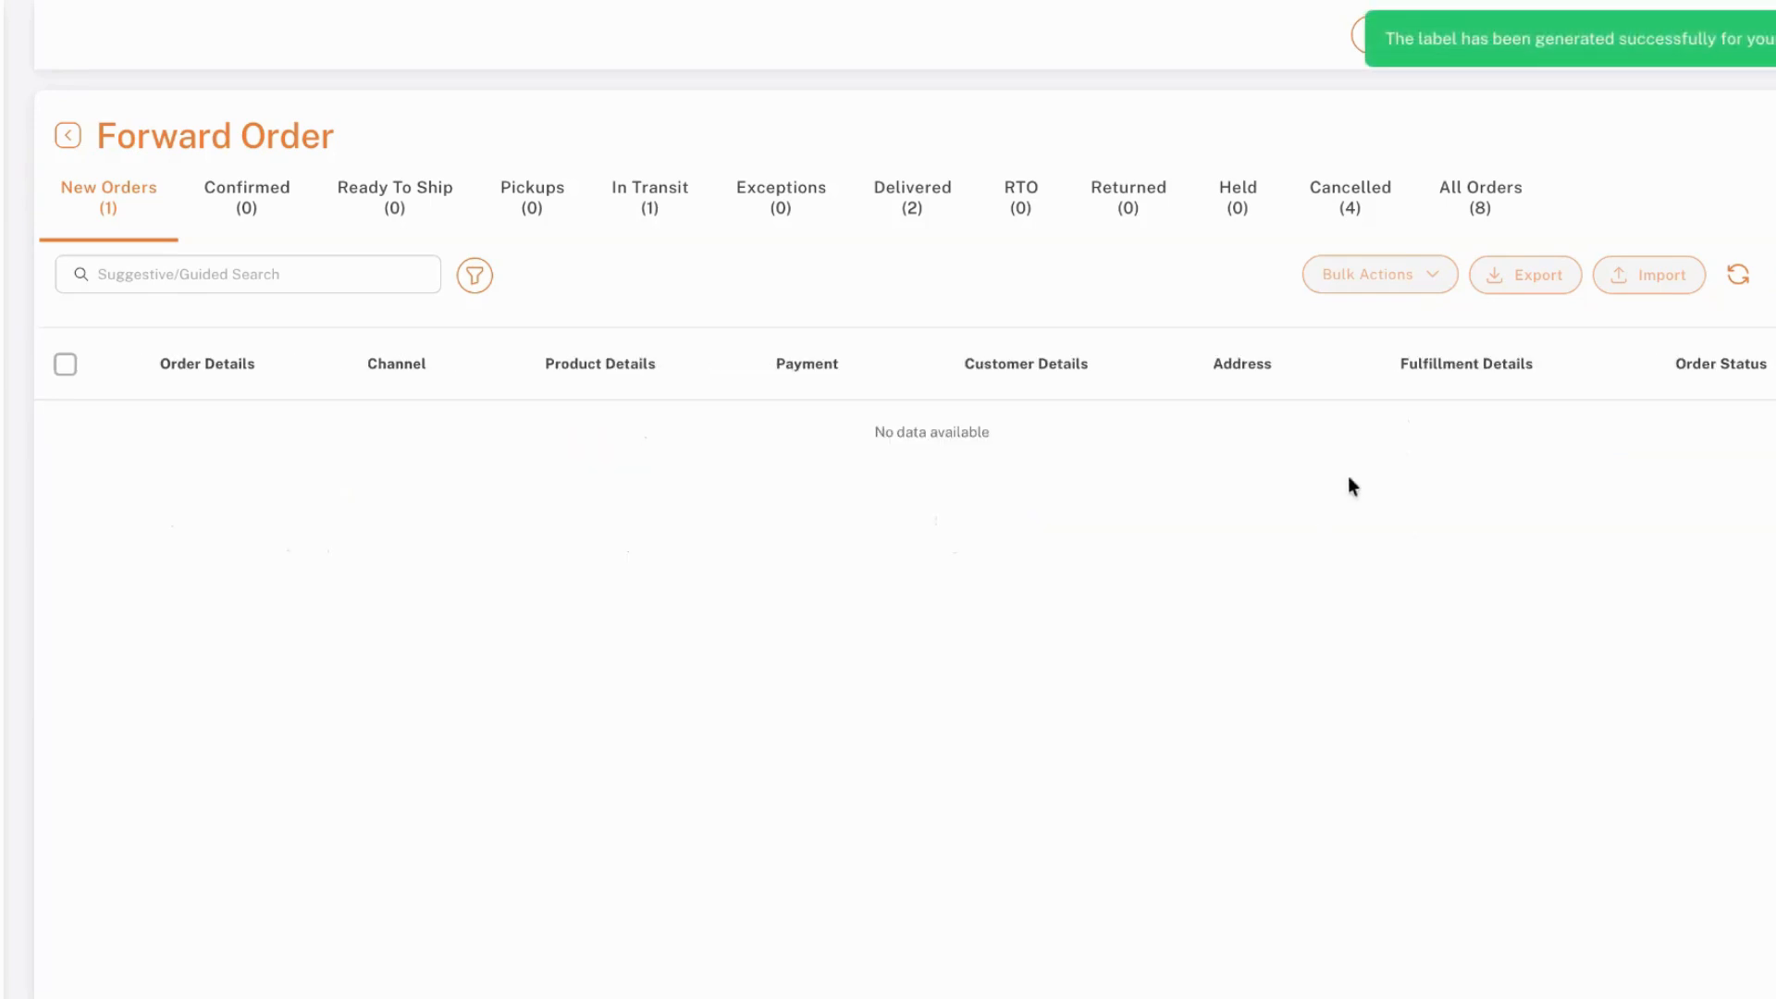
List all orders, check the newest White Pine order's package, carrier and label details, and download its shipping label
click(1492, 209)
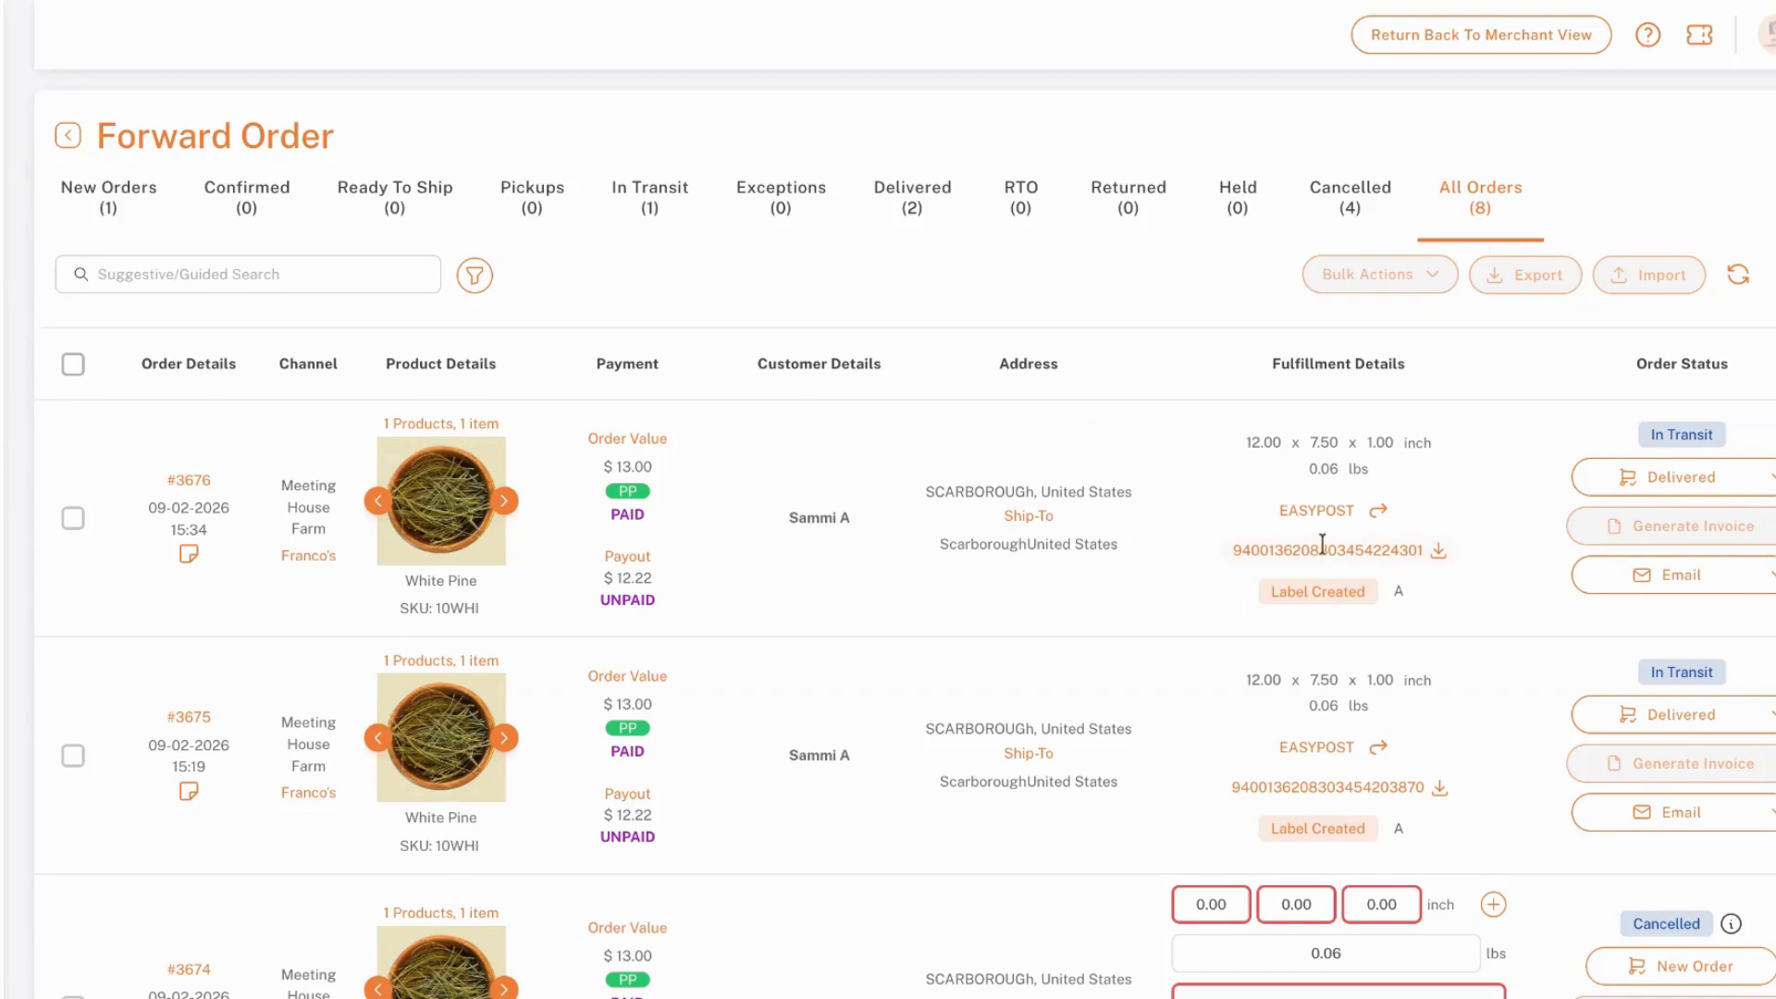
drag(1217, 448, 1456, 597)
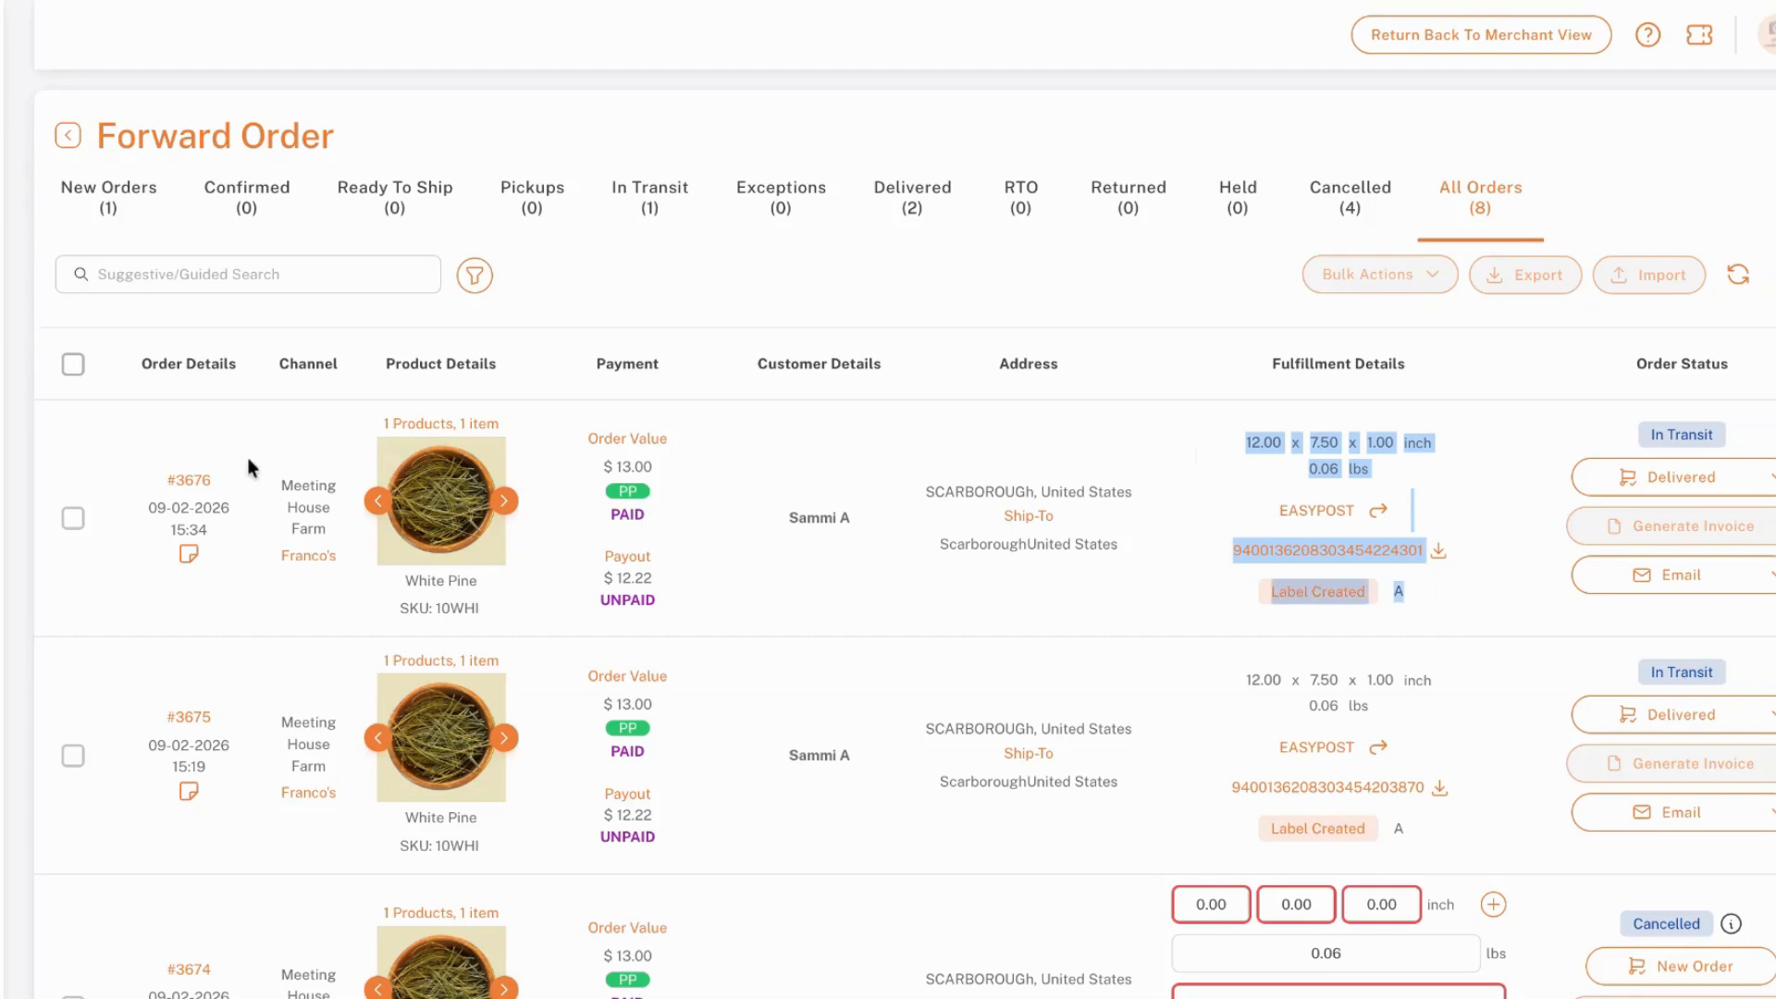
click(1482, 524)
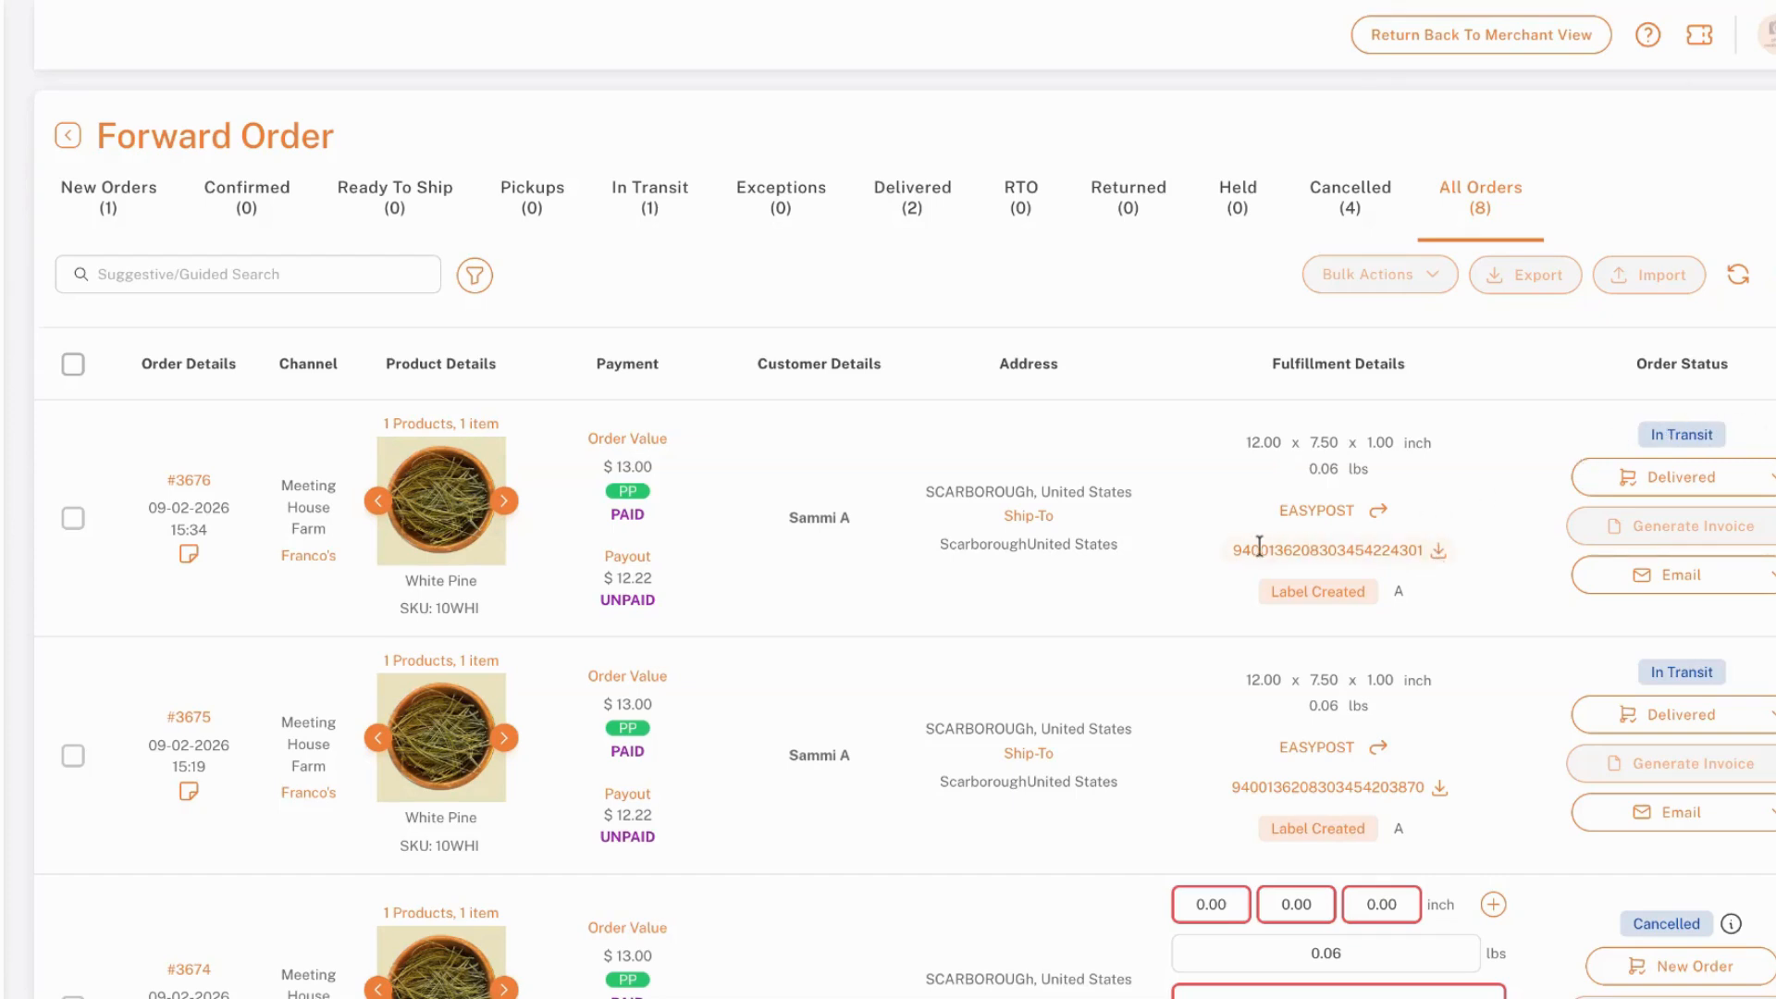
click(1440, 553)
Check the alternative status actions for the newest White Pine order, and return to the list of new orders
click(1770, 481)
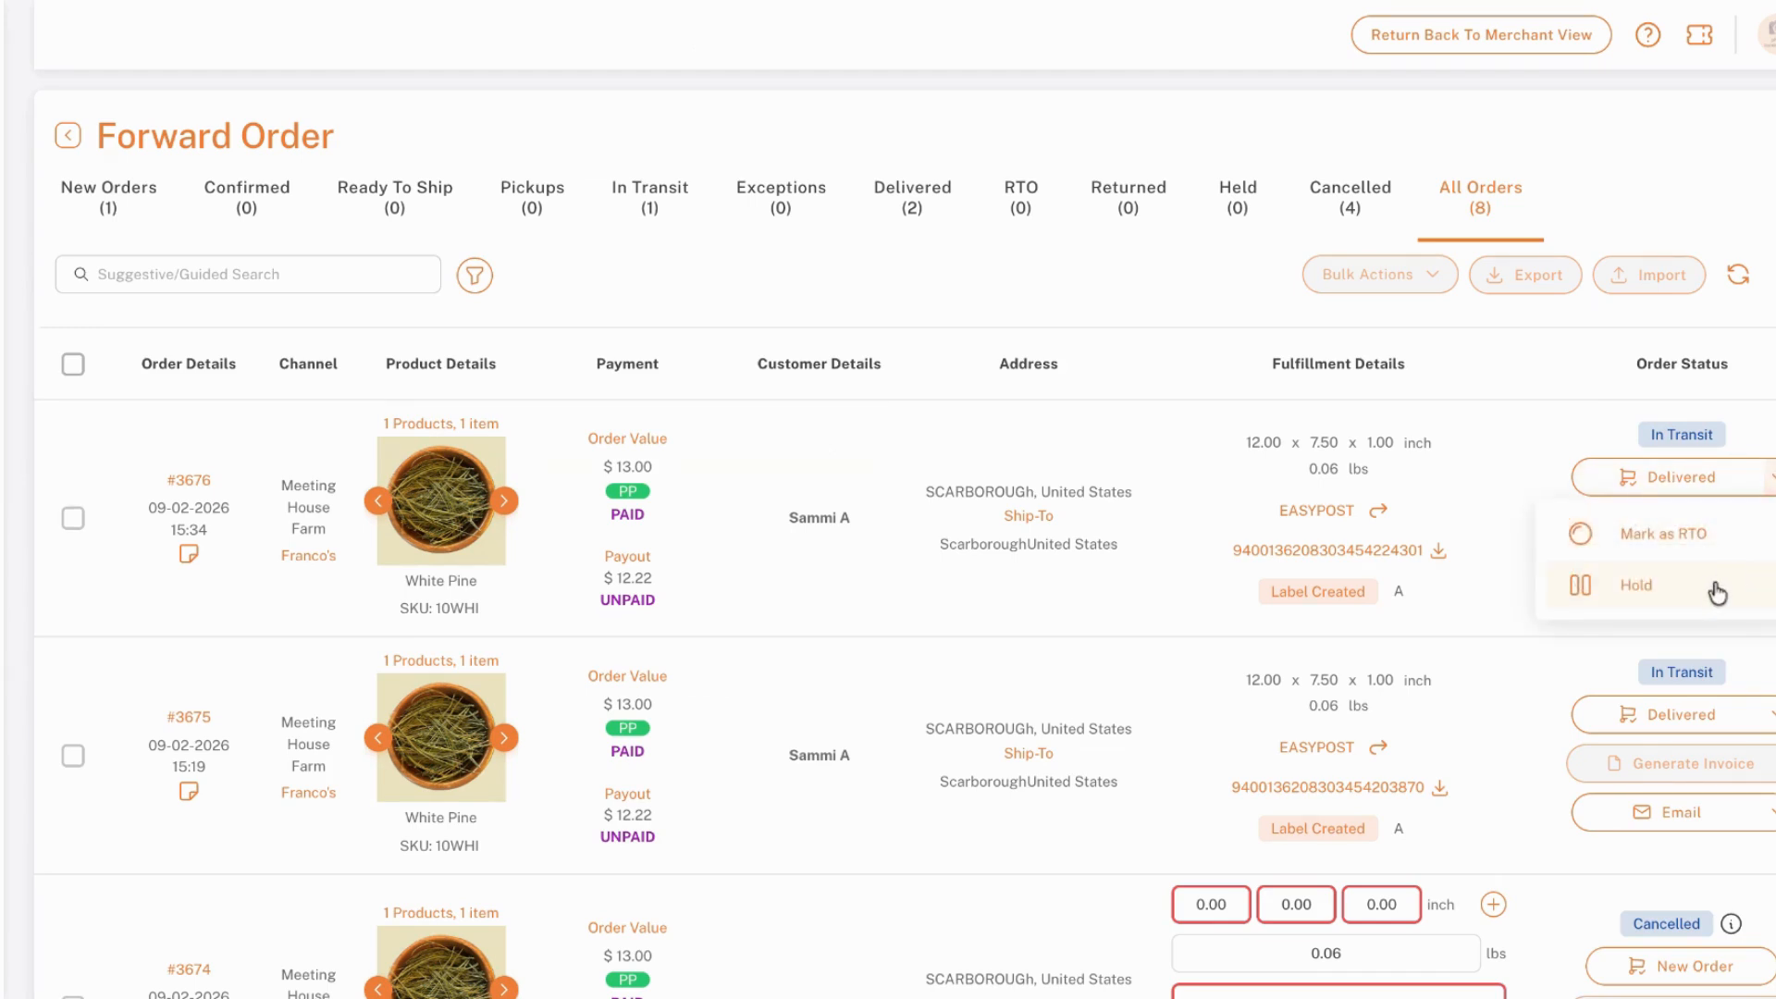
click(1768, 435)
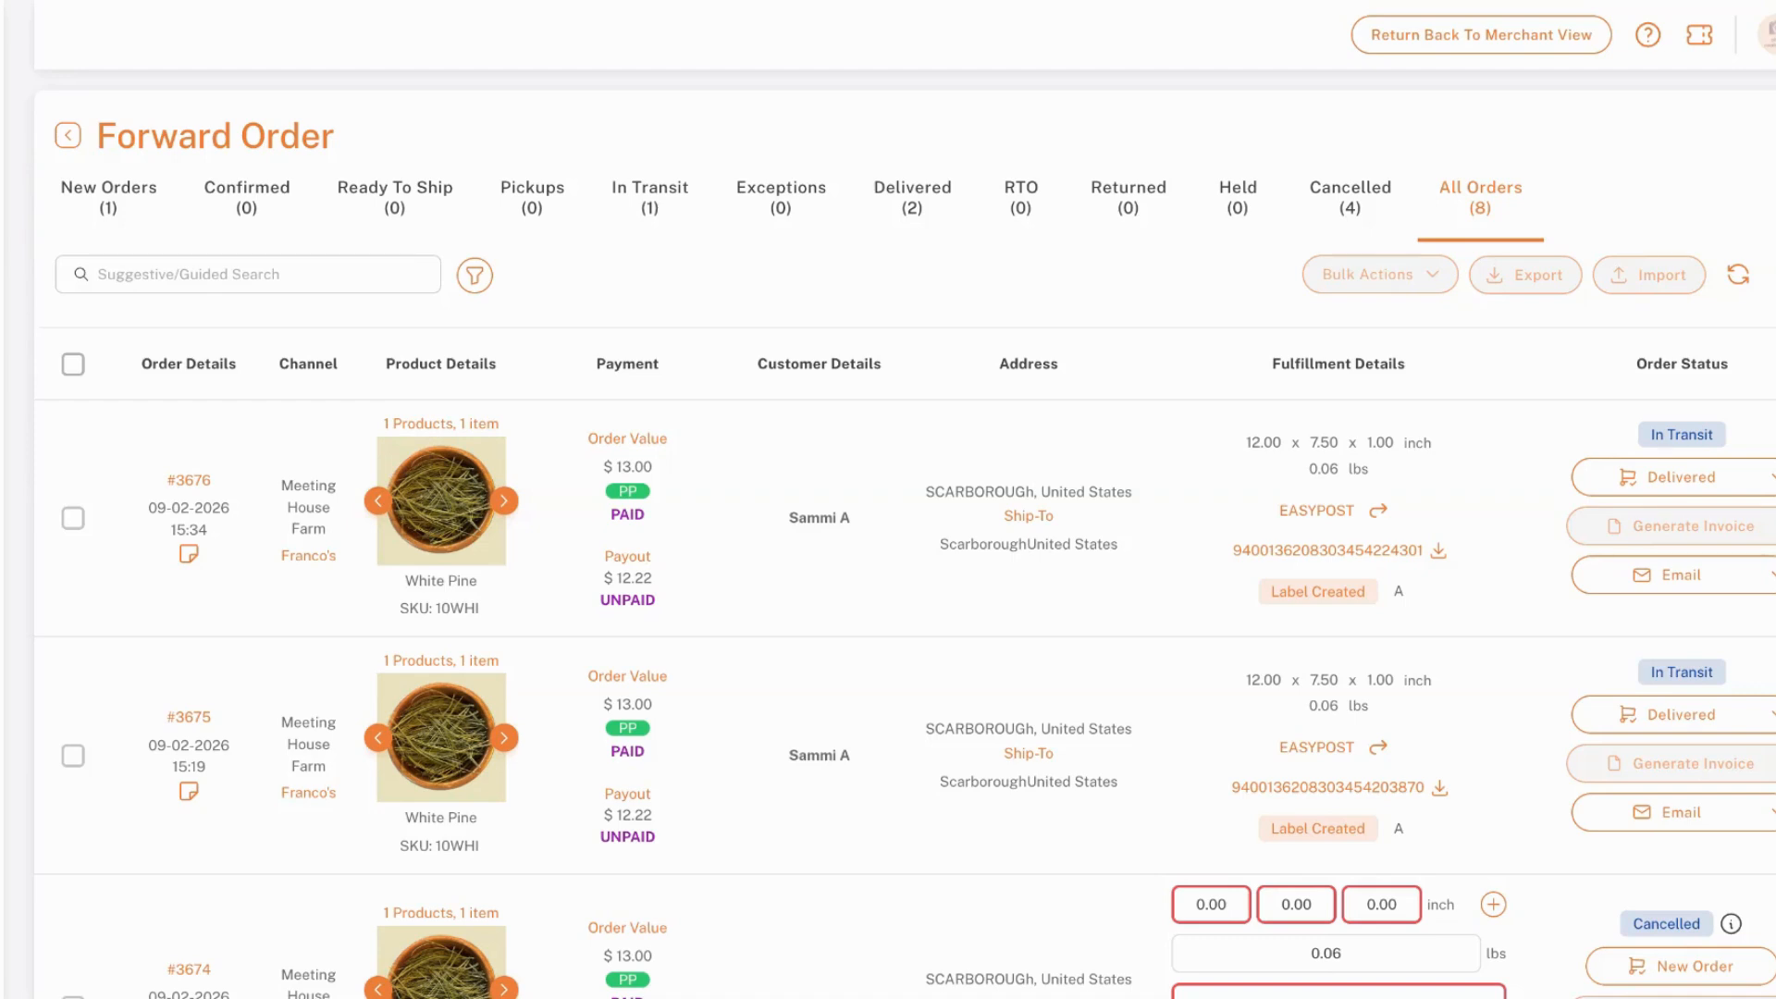
click(110, 198)
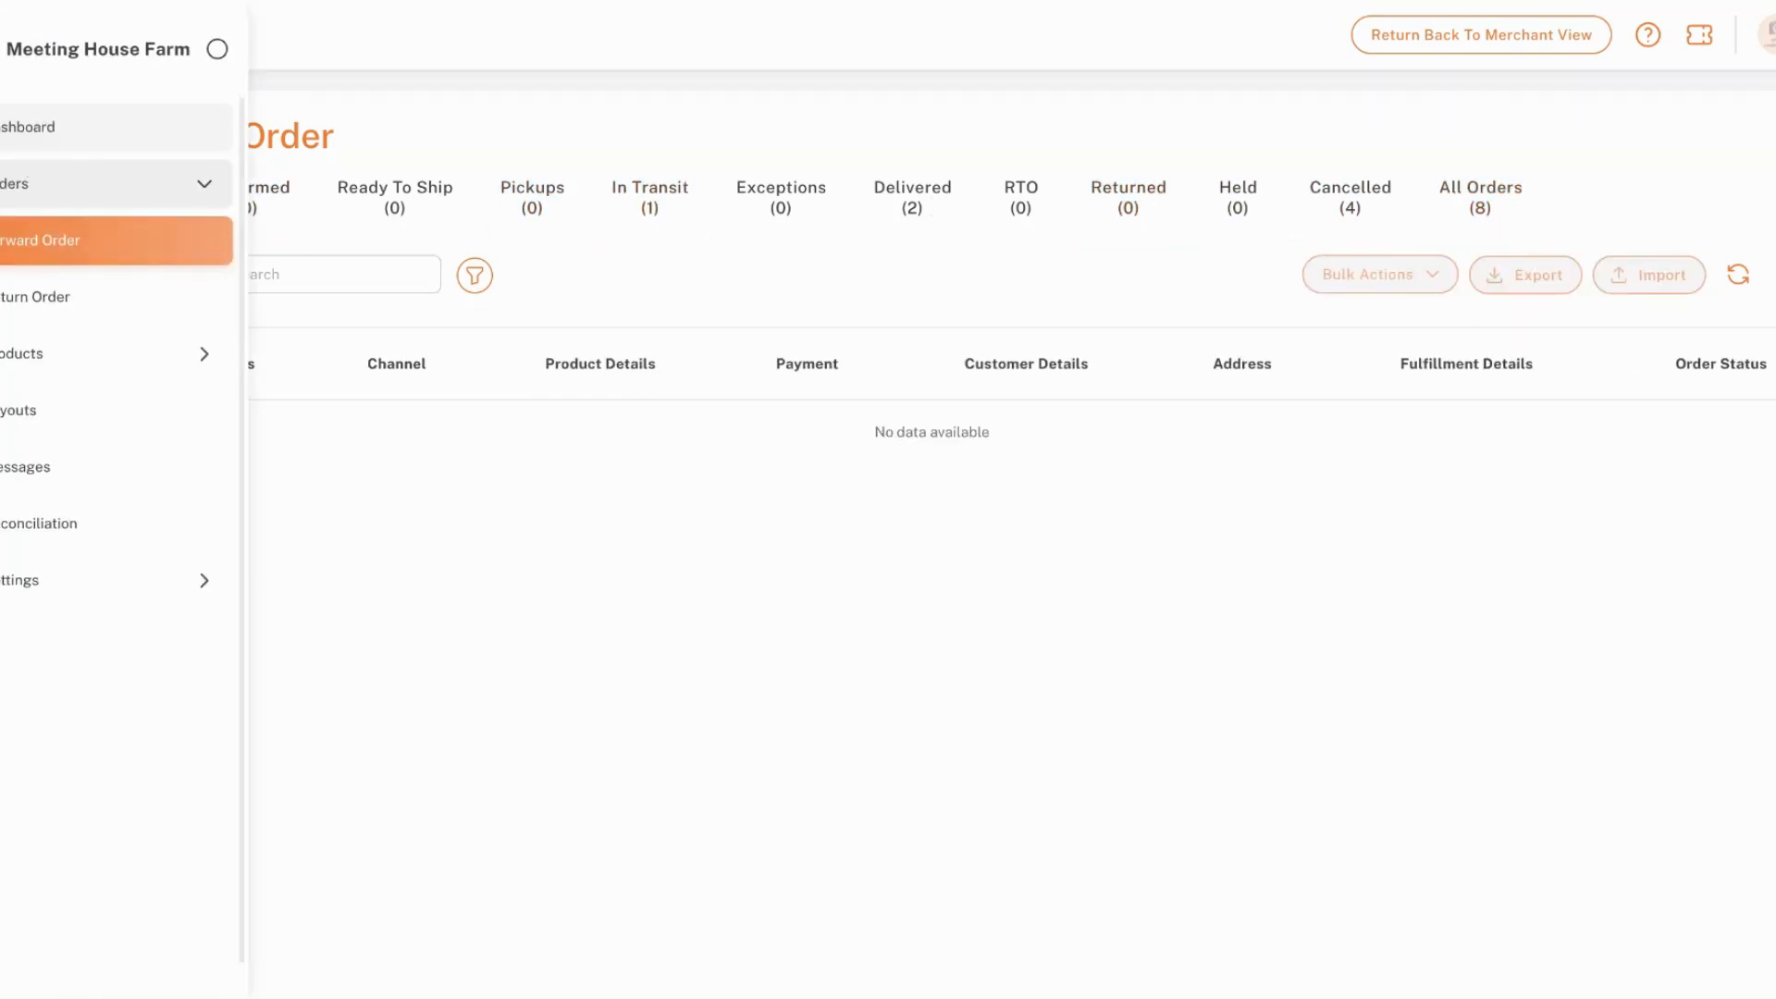
Go to the dashboard home page and review its sales, returns and earnings overview
click(28, 127)
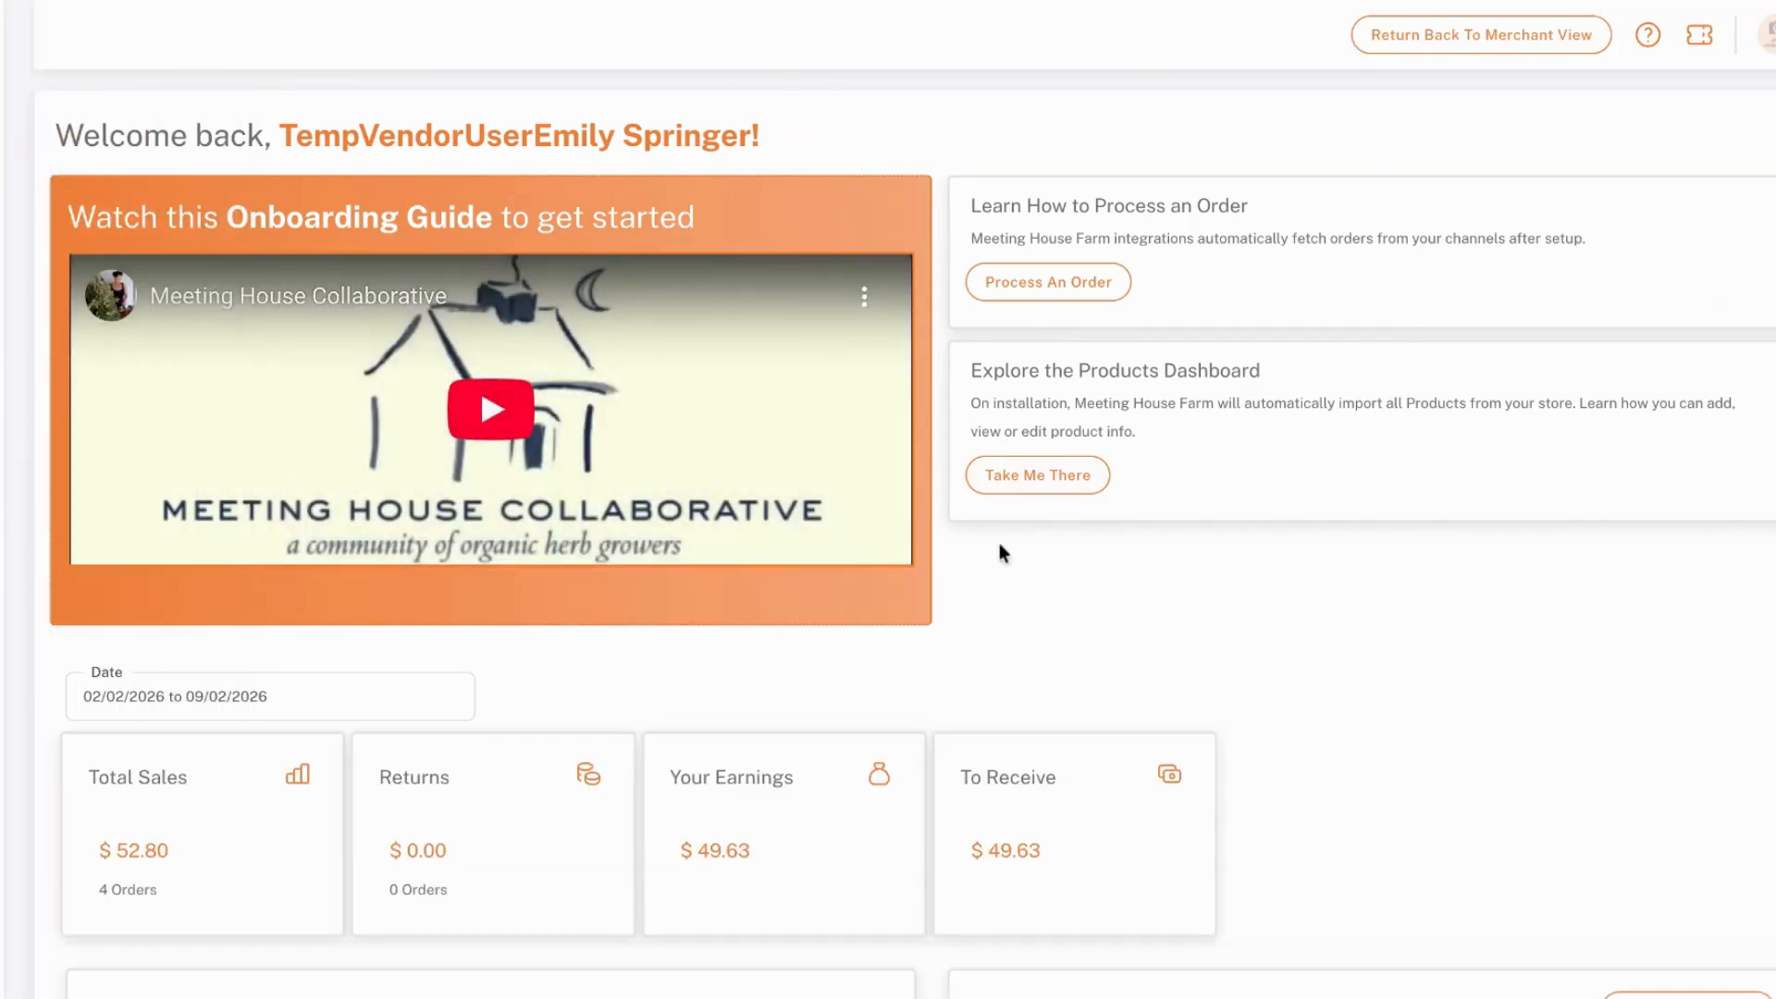
scroll(999, 546, down, 2)
drag(203, 631, 1001, 646)
click(1325, 542)
scroll(1325, 542, up, 2)
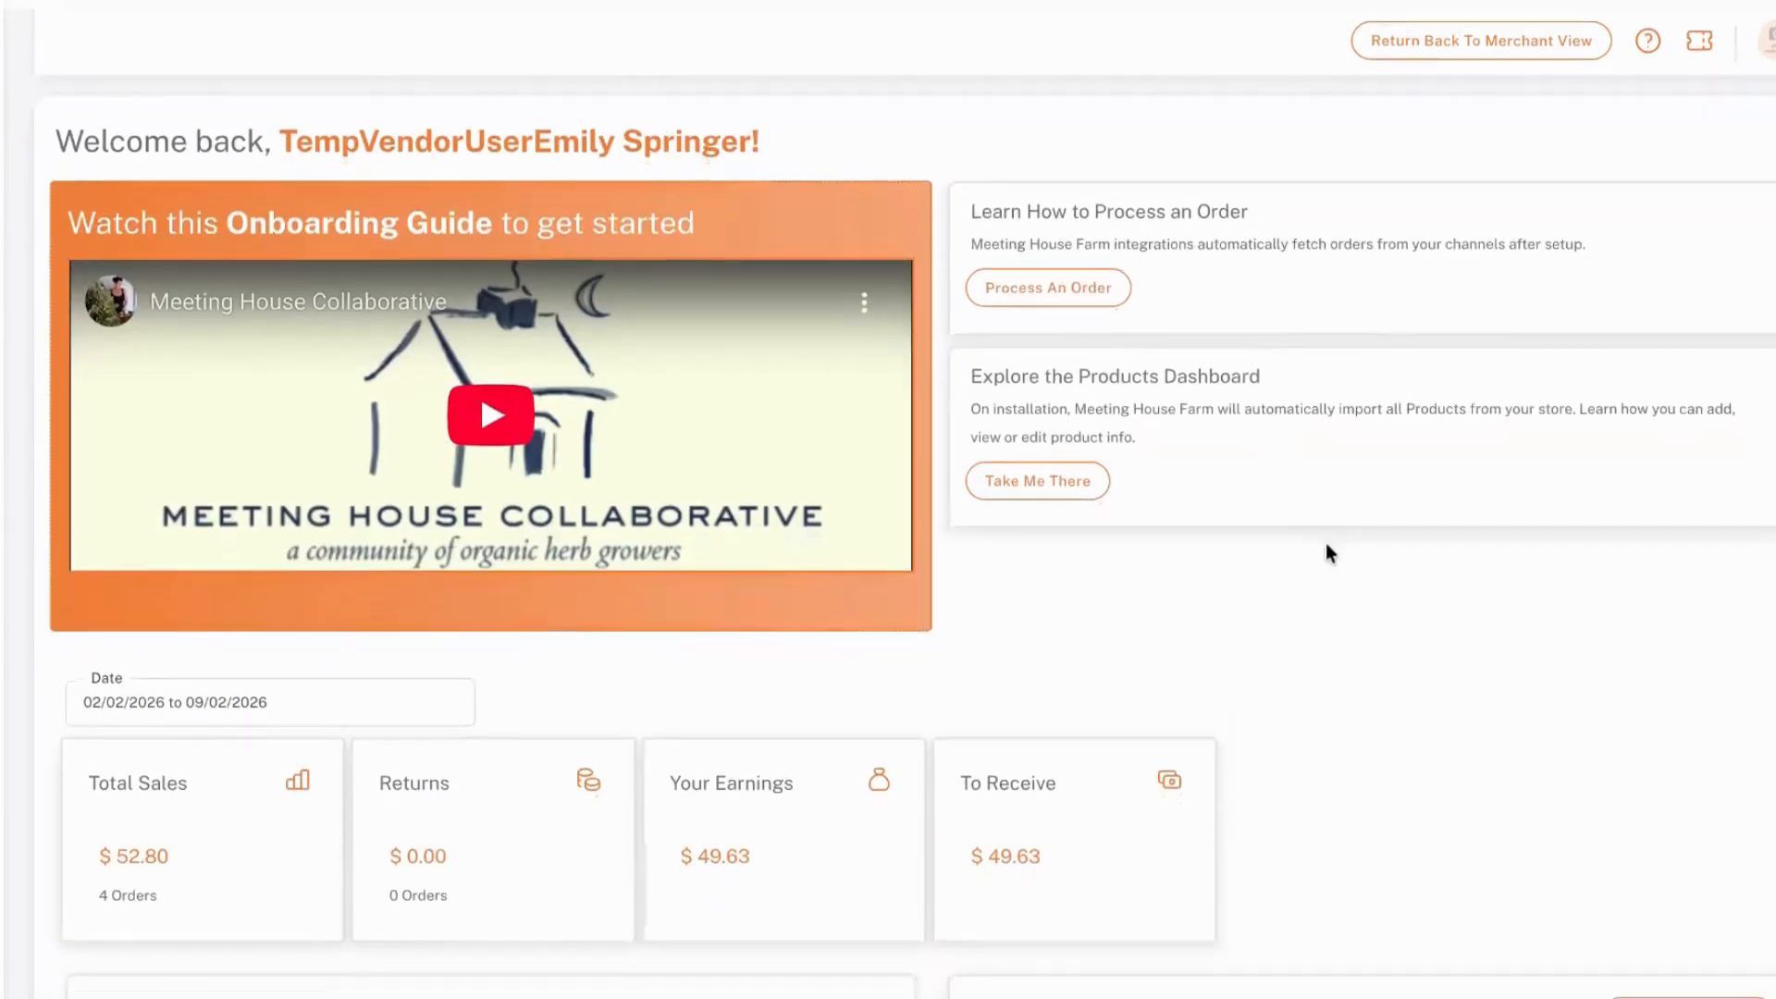